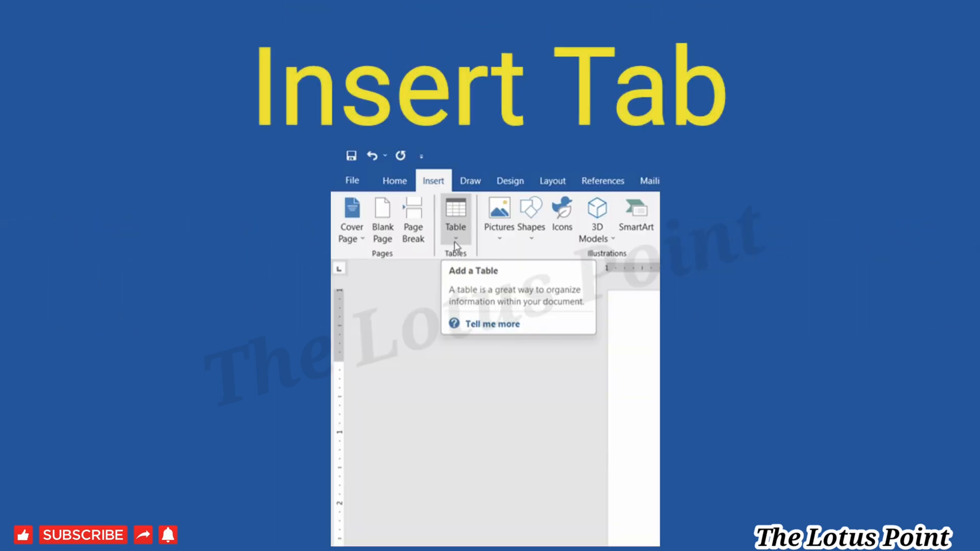
Open the Table dropdown on the Insert tab to show the table-insertion choices.
{"action": "left_click", "coordinate": [456, 238]}
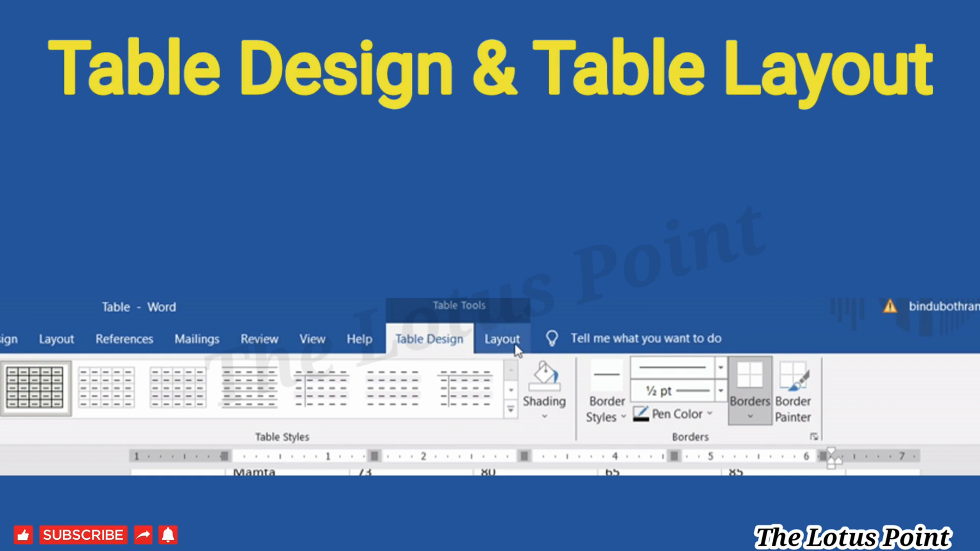
{"action": "left_click", "coordinate": [513, 345]}
{"action": "left_click", "coordinate": [445, 349]}
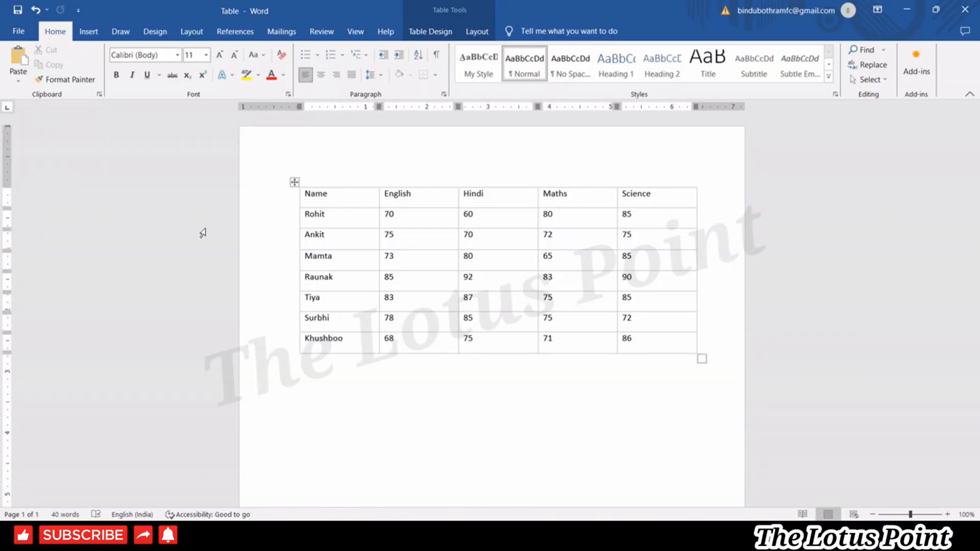
{"action": "left_click", "coordinate": [89, 37]}
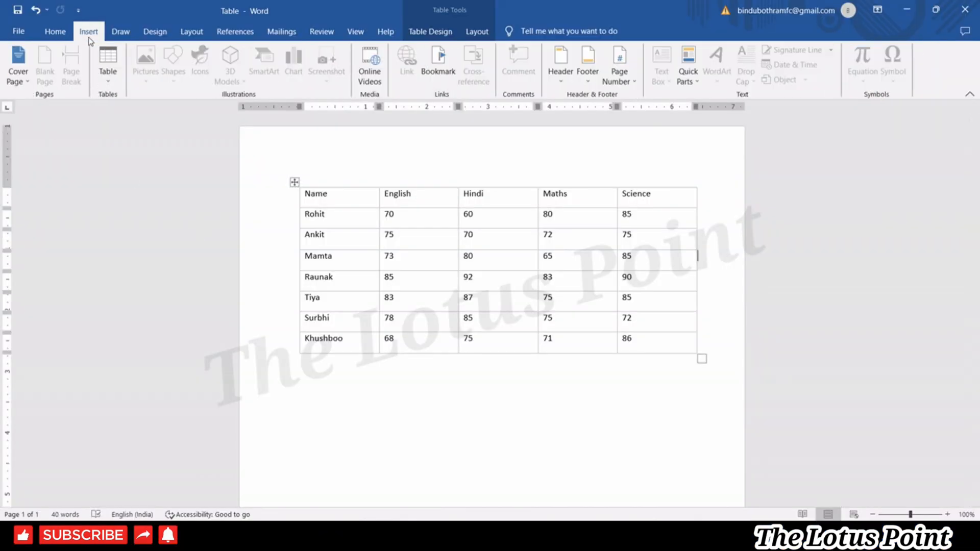
{"action": "left_click", "coordinate": [107, 87]}
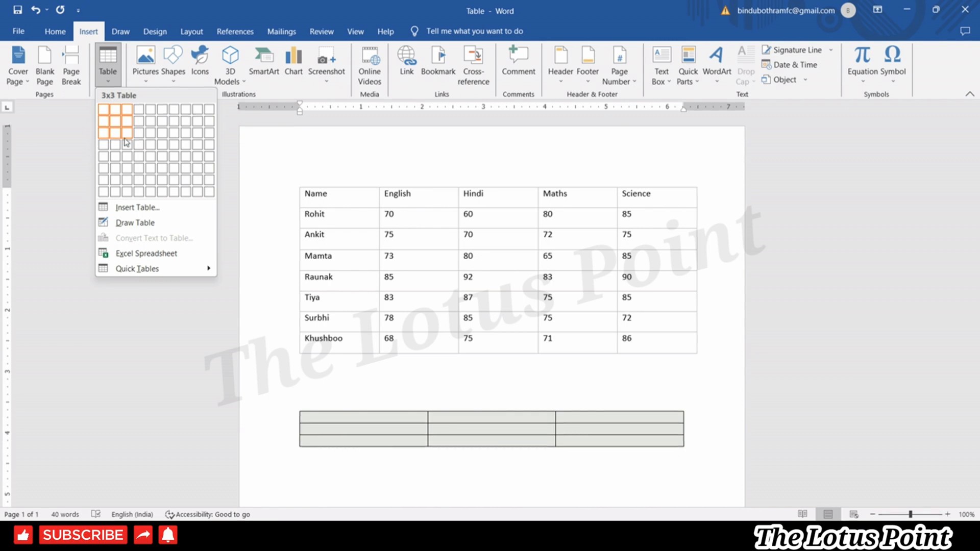
Insert an empty 4-column, 10-row table below the marks table using Insert Table.
{"action": "left_click", "coordinate": [128, 209]}
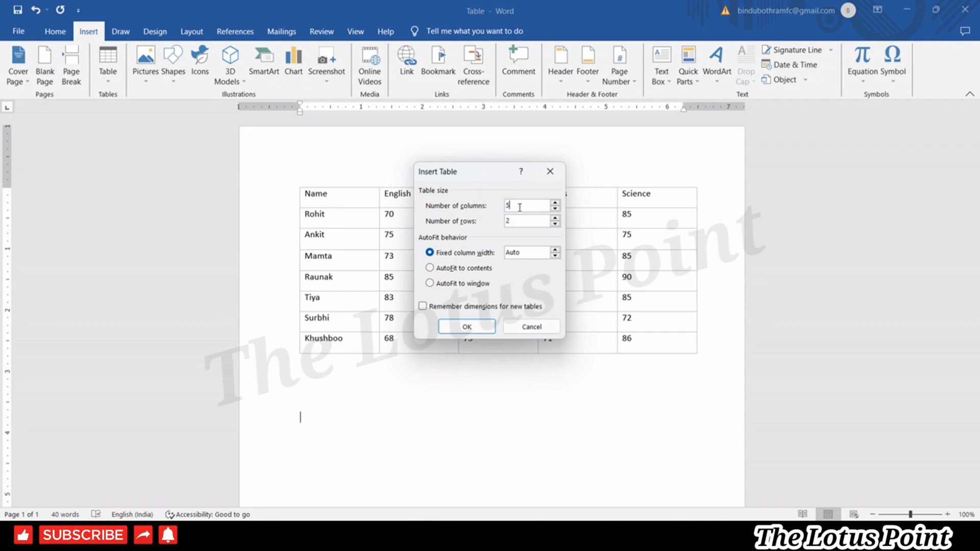
{"action": "left_click_drag", "start_coordinate": [520, 207], "coordinate": [498, 208]}
{"action": "type", "text": "4"}
{"action": "left_click_drag", "start_coordinate": [524, 220], "coordinate": [499, 223]}
{"action": "left_click", "coordinate": [469, 327]}
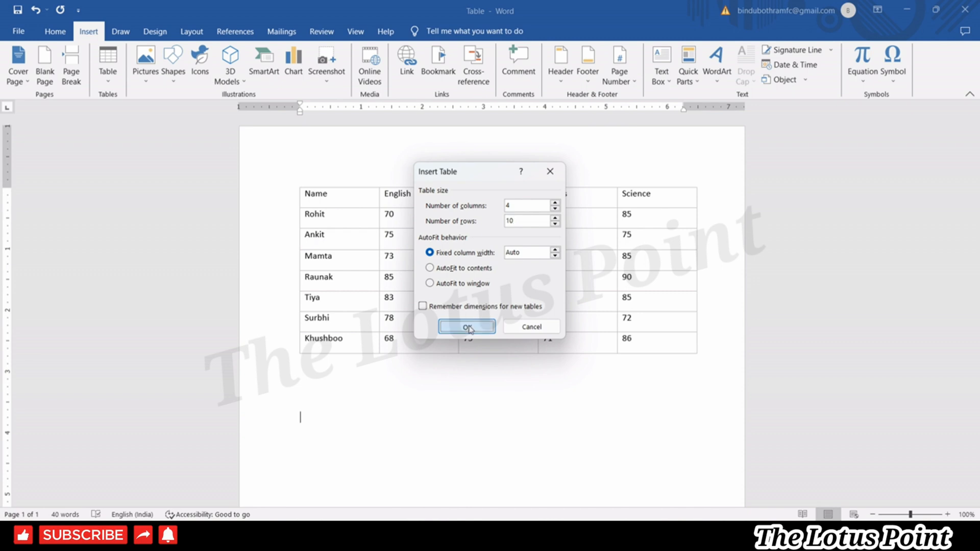
{"action": "scroll", "coordinate": [979, 247], "scroll_direction": "down", "scroll_amount": 3}
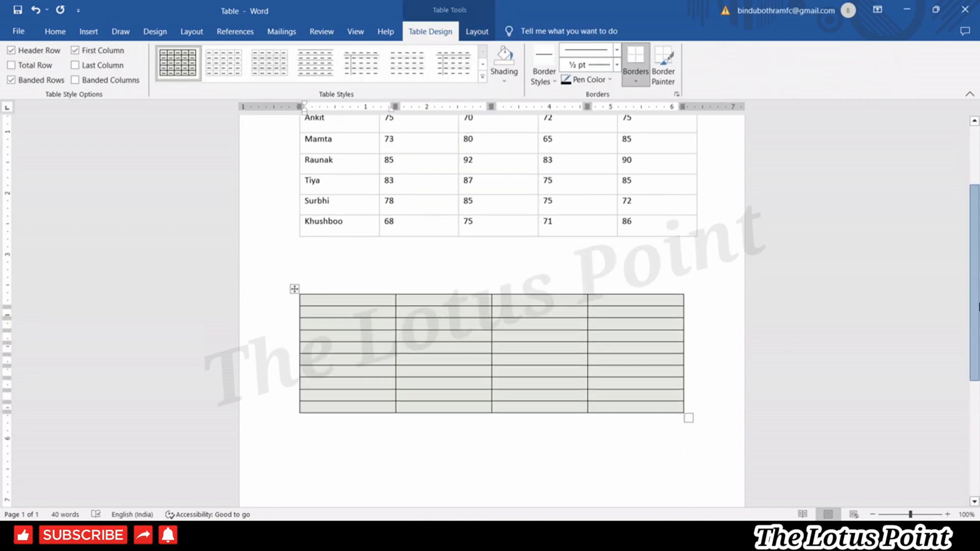
Sketch a table outline with Draw Table below the grid table, then select the whole grid table.
{"action": "left_click", "coordinate": [454, 417]}
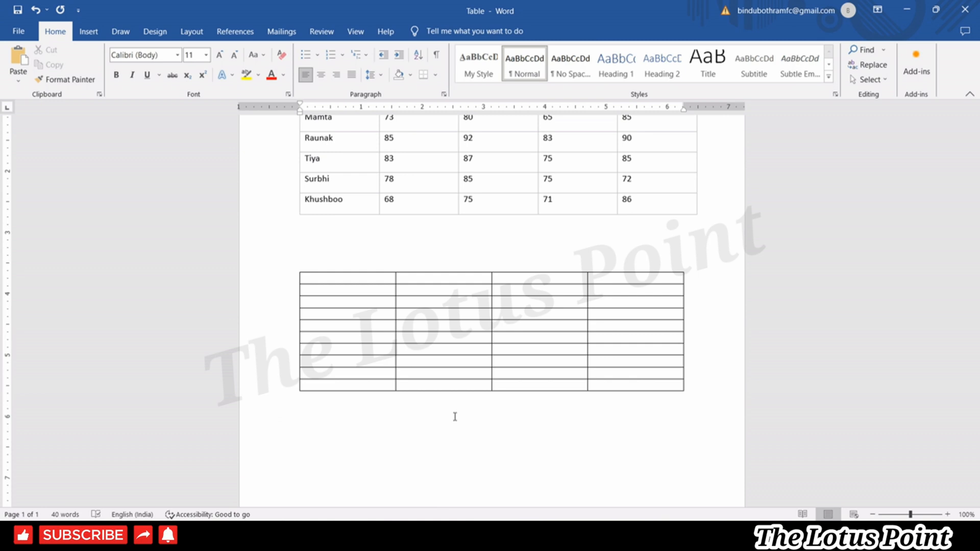
{"action": "left_click", "coordinate": [469, 385]}
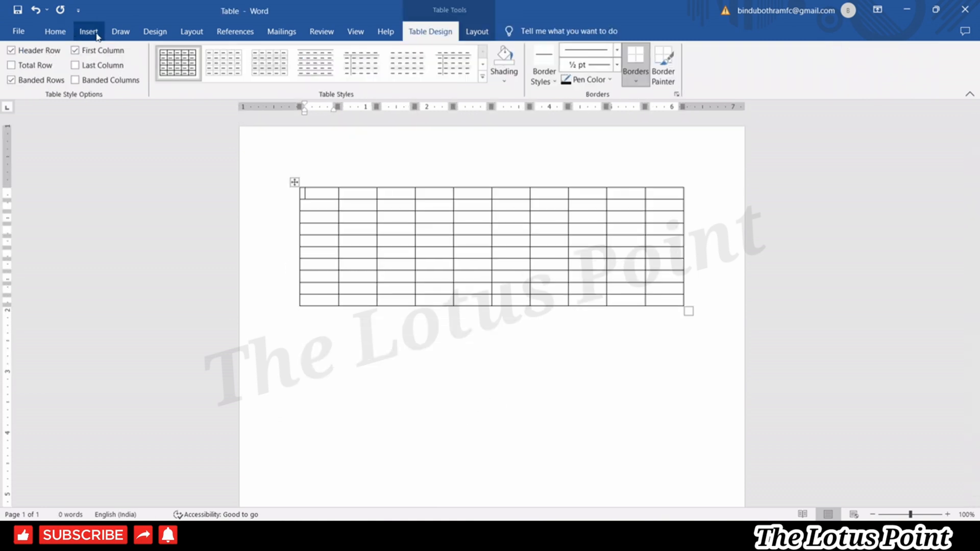
{"action": "left_click", "coordinate": [91, 33]}
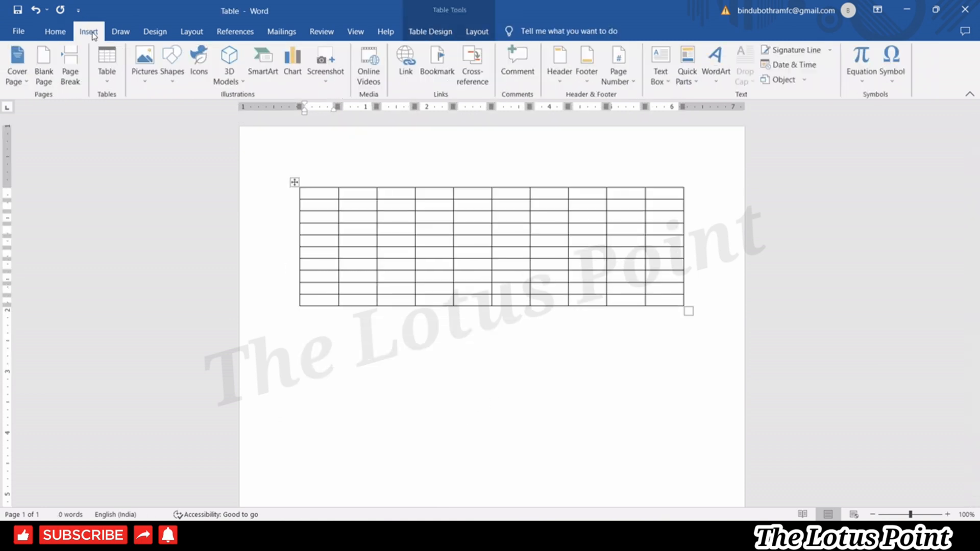
{"action": "left_click", "coordinate": [108, 72]}
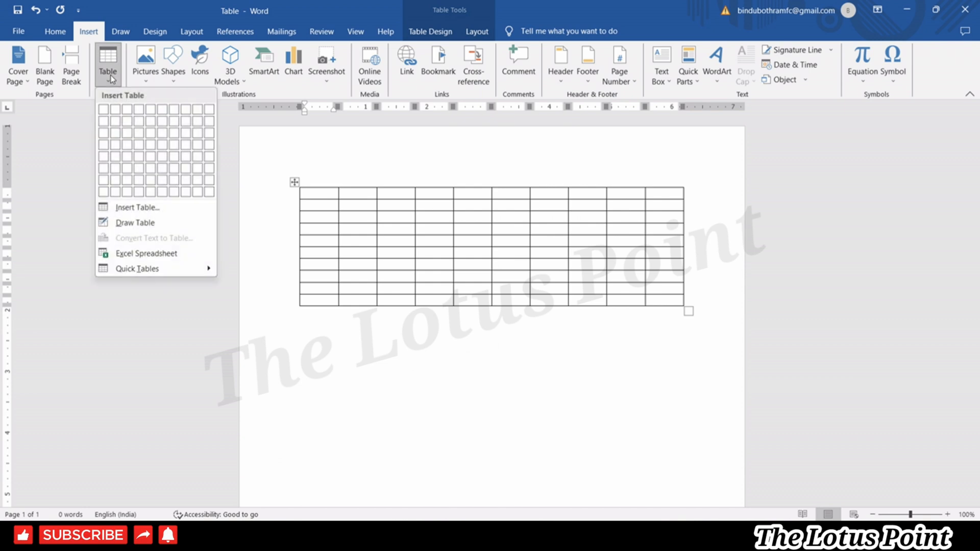
{"action": "left_click", "coordinate": [125, 225]}
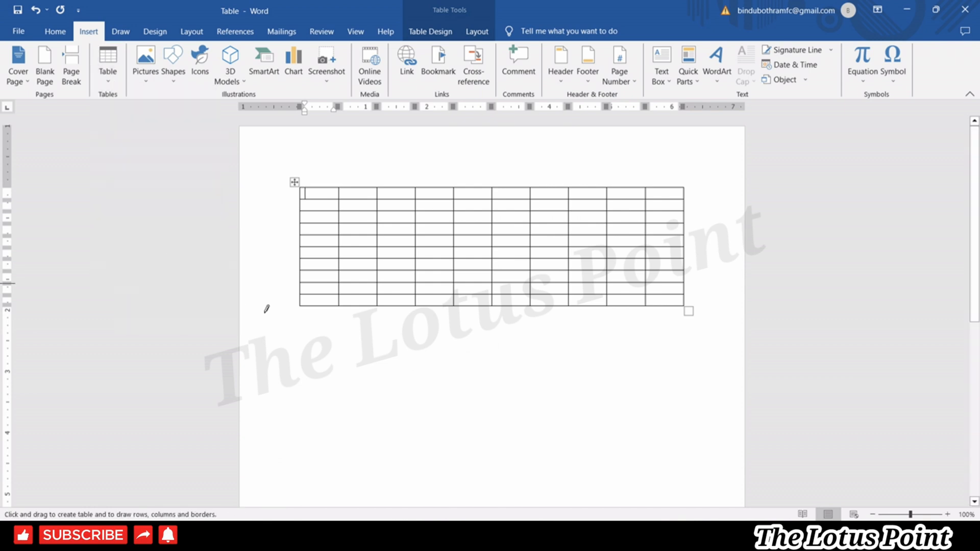
{"action": "mouse_move", "coordinate": [297, 351]}
{"action": "left_mouse_down"}
{"action": "mouse_move", "coordinate": [482, 423]}
{"action": "mouse_move", "coordinate": [623, 459]}
{"action": "mouse_move", "coordinate": [448, 397]}
{"action": "mouse_move", "coordinate": [617, 429]}
{"action": "mouse_move", "coordinate": [621, 378]}
{"action": "mouse_move", "coordinate": [678, 466]}
{"action": "mouse_move", "coordinate": [700, 468]}
{"action": "mouse_move", "coordinate": [679, 413]}
{"action": "mouse_move", "coordinate": [703, 458]}
{"action": "left_mouse_up"}
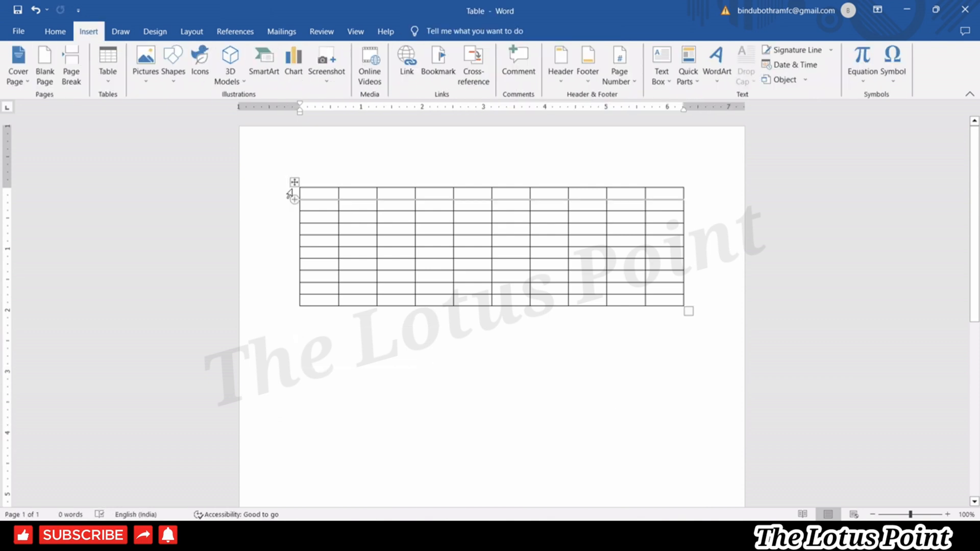
{"action": "left_click", "coordinate": [296, 182]}
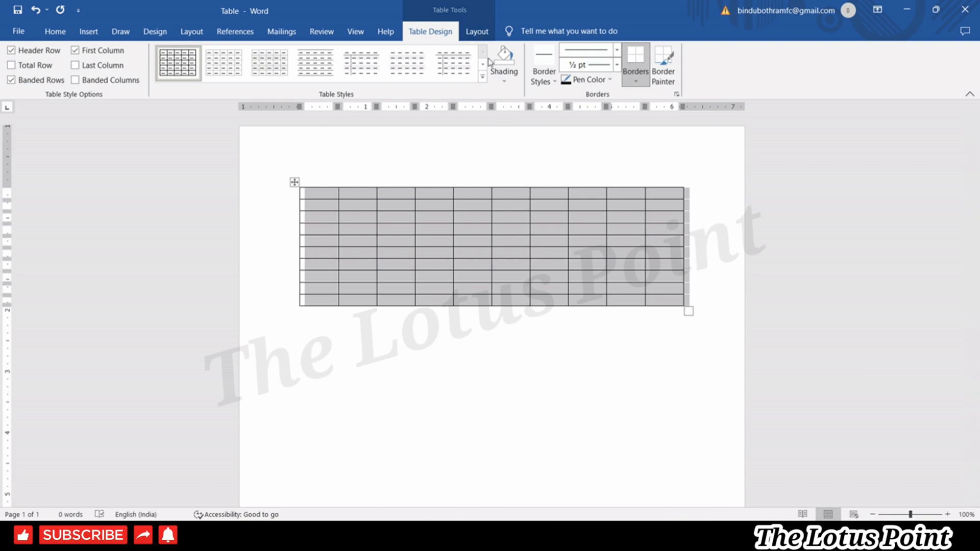
Open Modify Table Style for Table Grid, browse its fonts and try blue cell shading.
{"action": "left_click", "coordinate": [482, 76]}
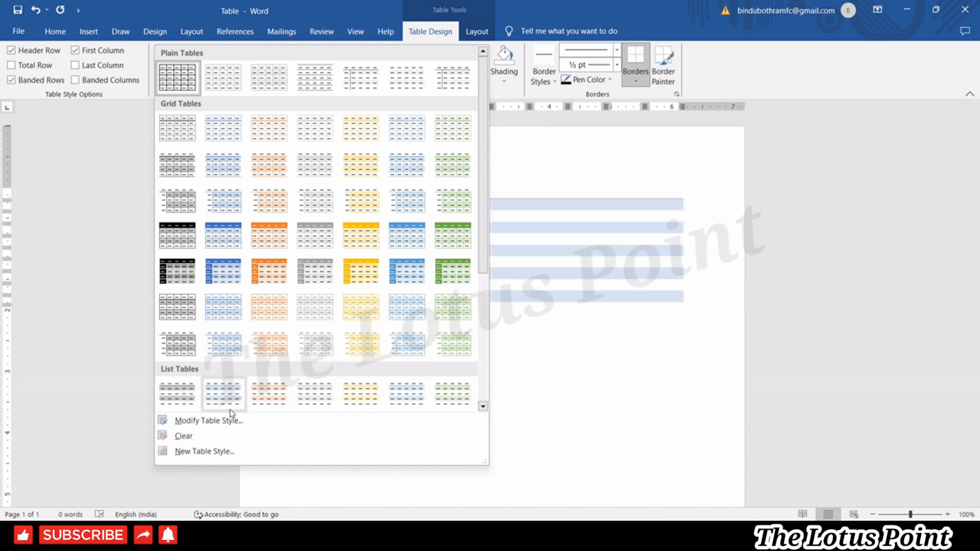
{"action": "left_click", "coordinate": [218, 422]}
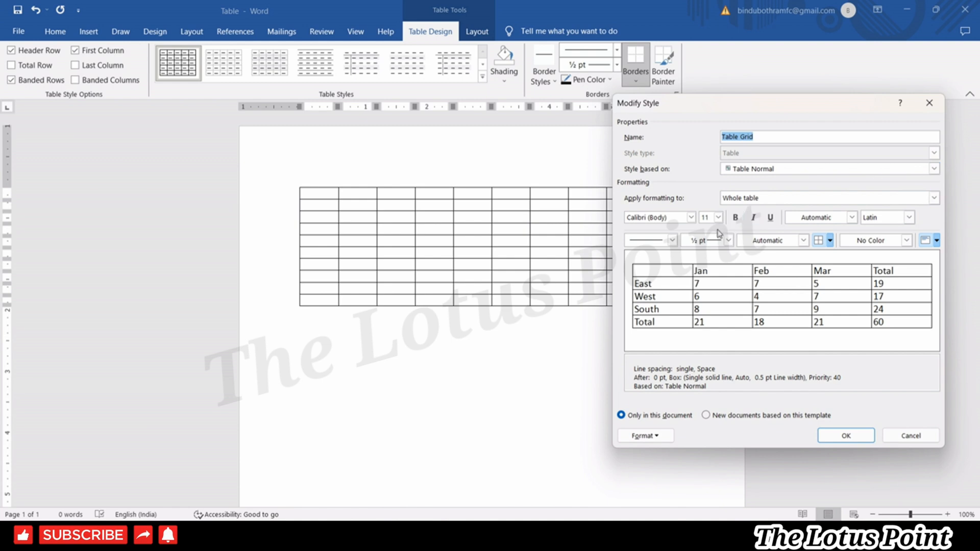
{"action": "left_click", "coordinate": [690, 217]}
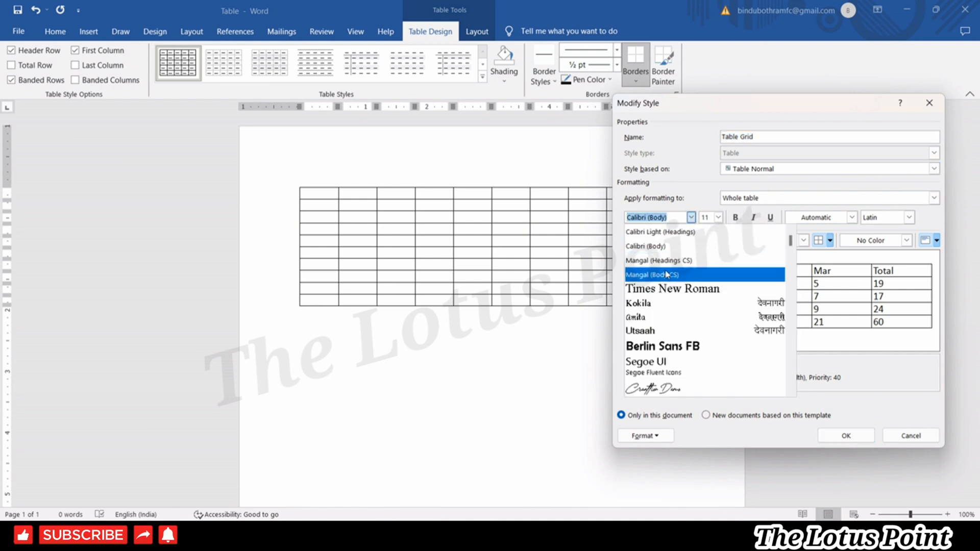
{"action": "left_click", "coordinate": [719, 218]}
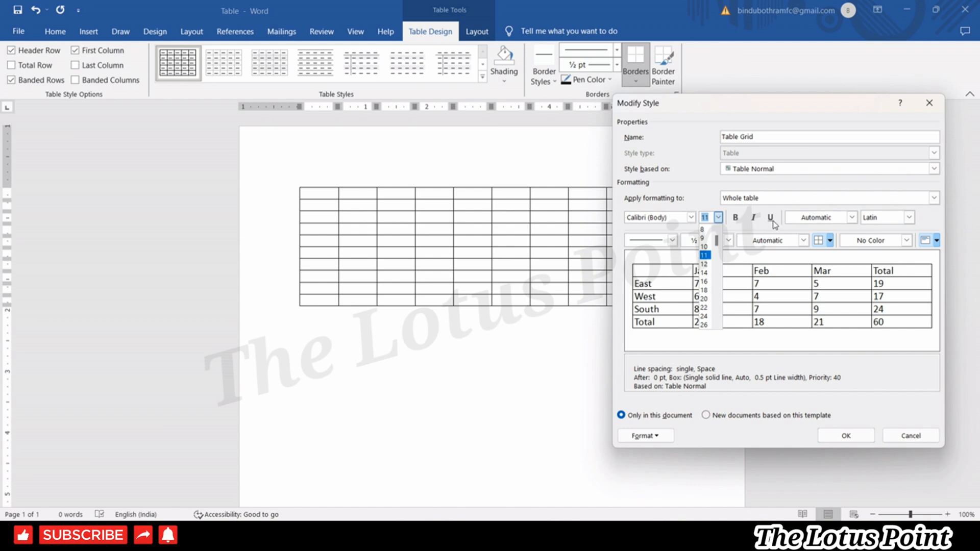
{"action": "left_click", "coordinate": [907, 240]}
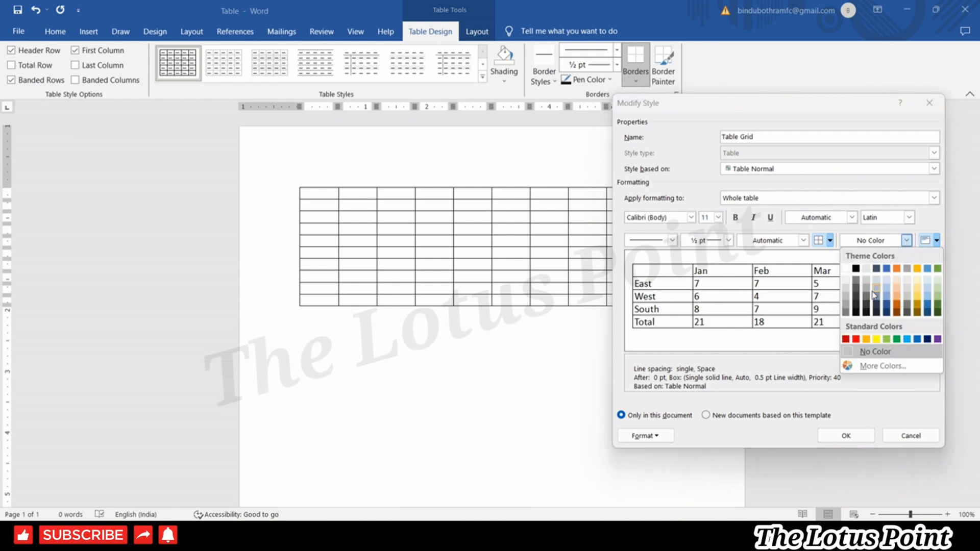
{"action": "left_click", "coordinate": [918, 339]}
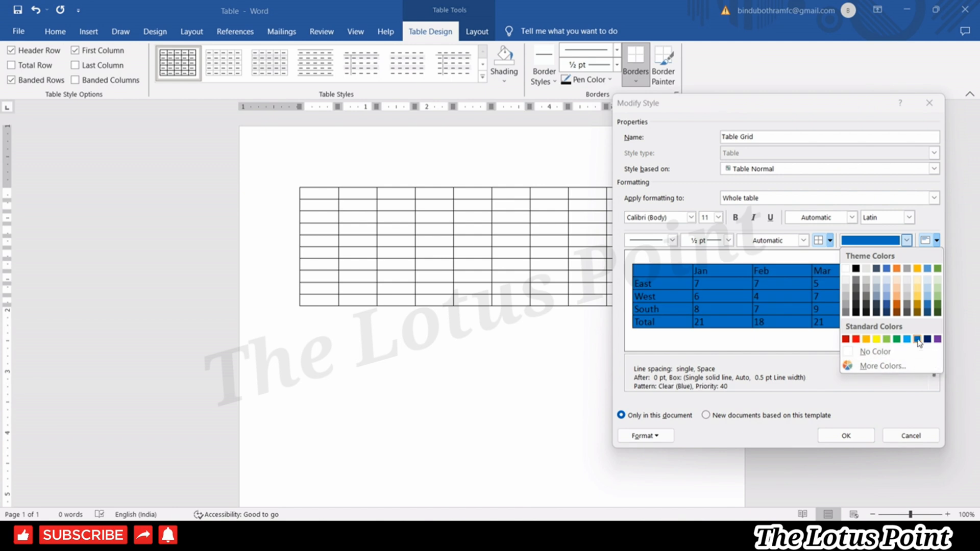
{"action": "left_click", "coordinate": [918, 340]}
Set the style to Align Center with light grey Background 2 shading and apply it.
{"action": "left_click", "coordinate": [937, 240]}
{"action": "left_click", "coordinate": [947, 257]}
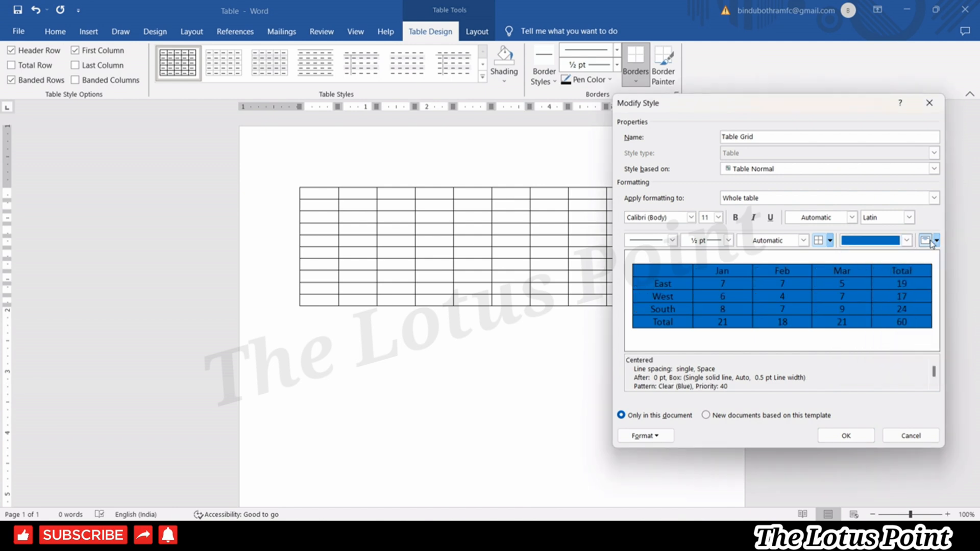
{"action": "left_click", "coordinate": [936, 240]}
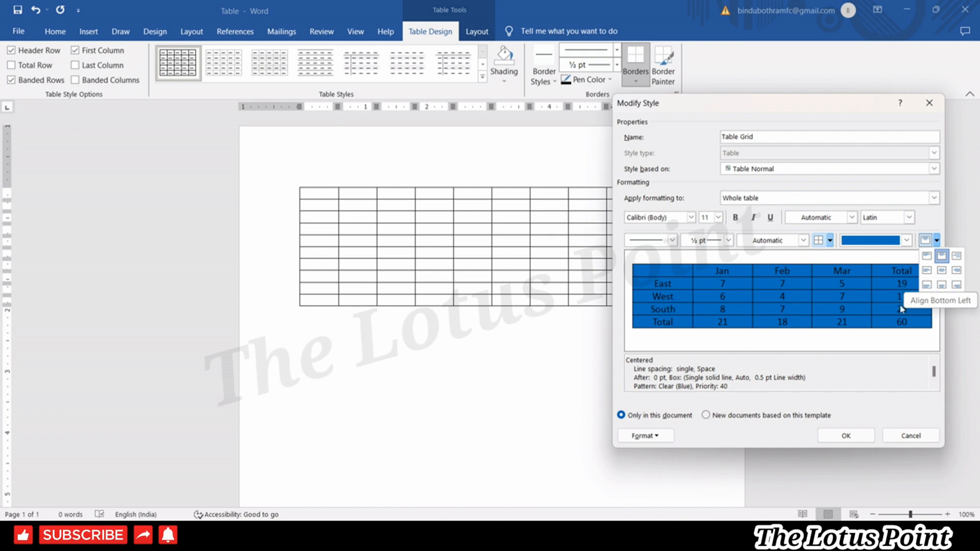
{"action": "left_click", "coordinate": [942, 272]}
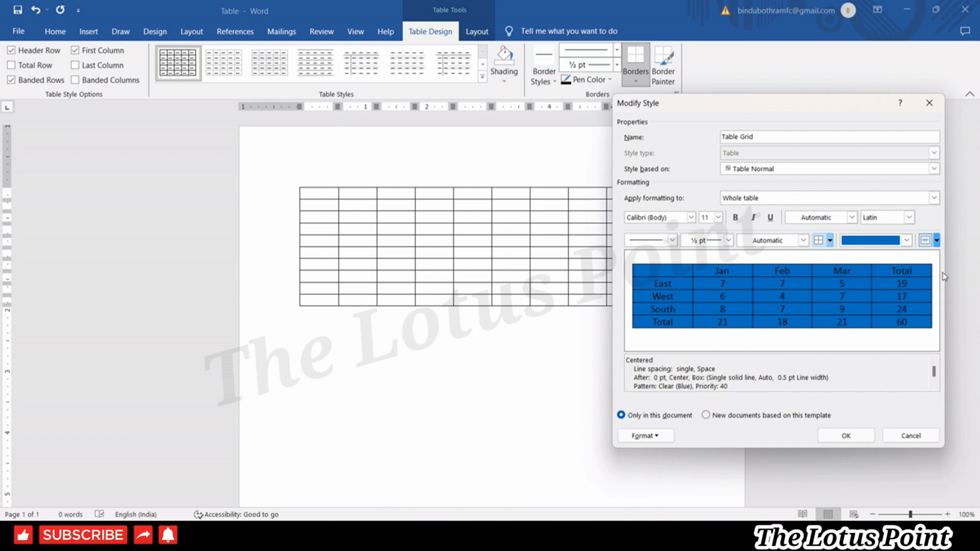
{"action": "left_click", "coordinate": [907, 240]}
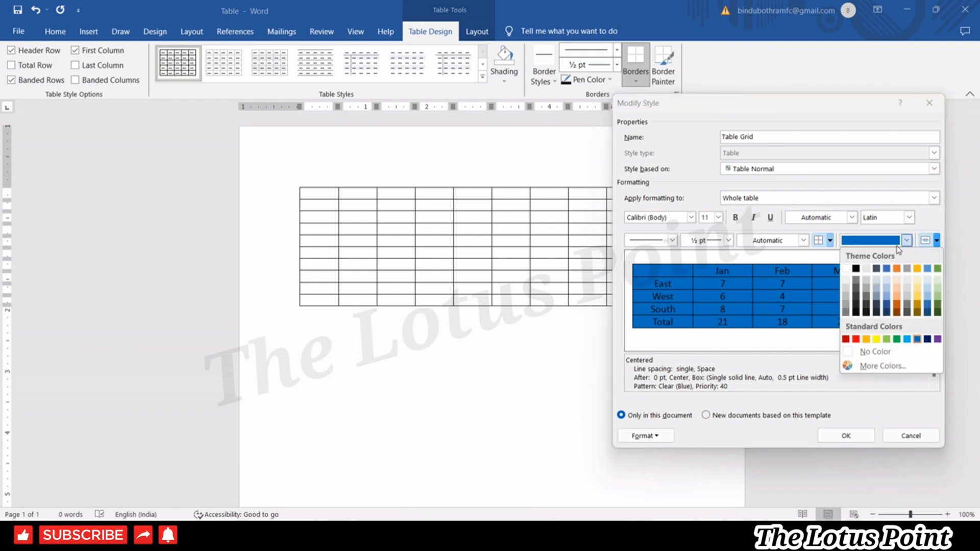
{"action": "left_click", "coordinate": [865, 271]}
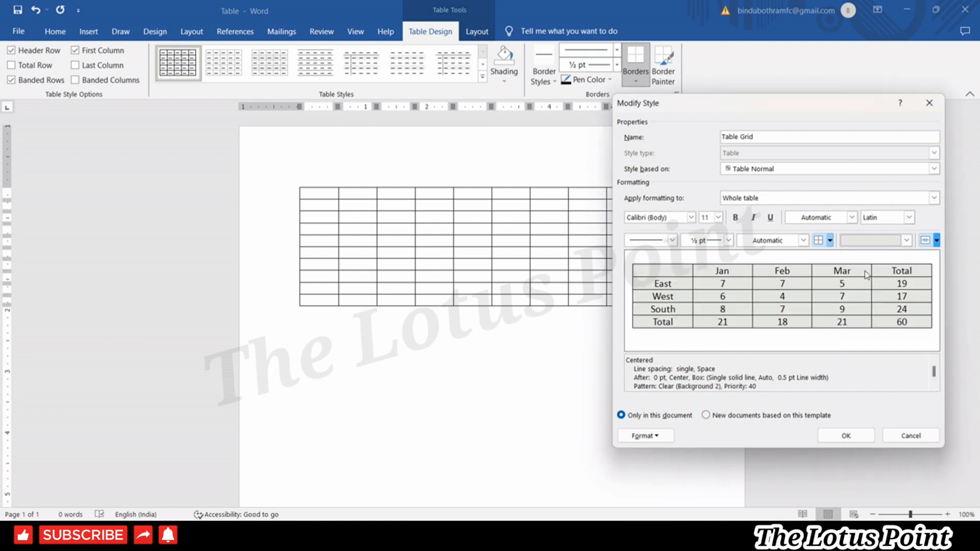
{"action": "left_click", "coordinate": [845, 435]}
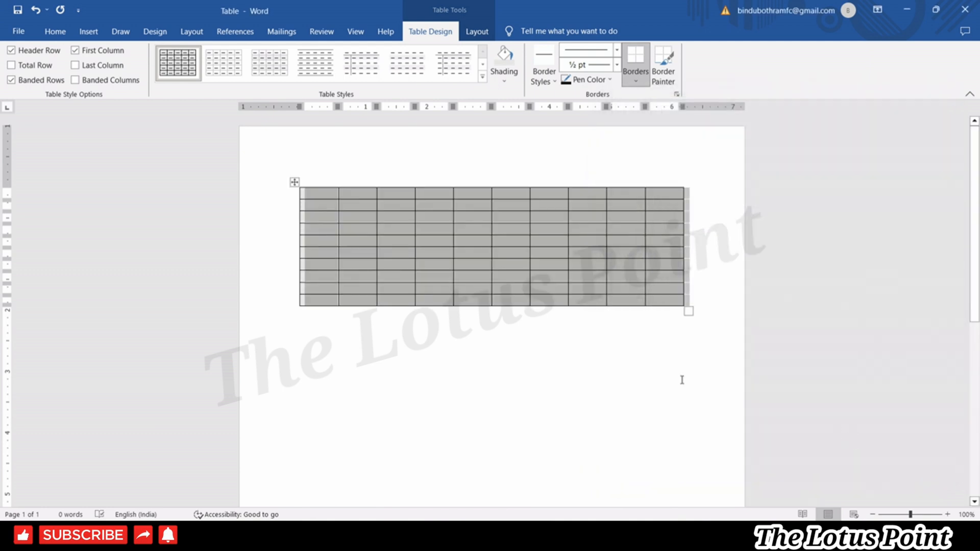
Stretch the grid table down the page, narrow the first column slightly and deepen the first row.
{"action": "left_click", "coordinate": [584, 378]}
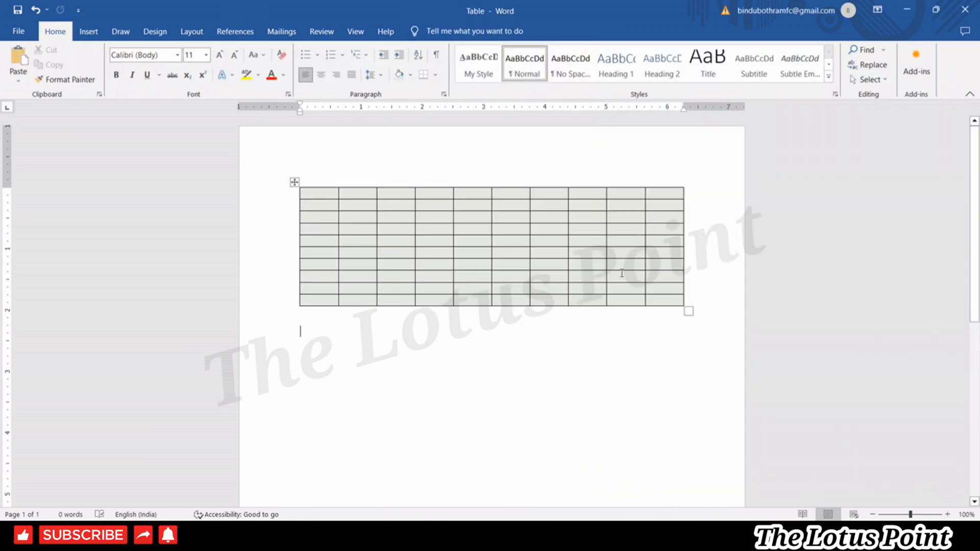
{"action": "left_click_drag", "start_coordinate": [689, 310], "coordinate": [698, 444]}
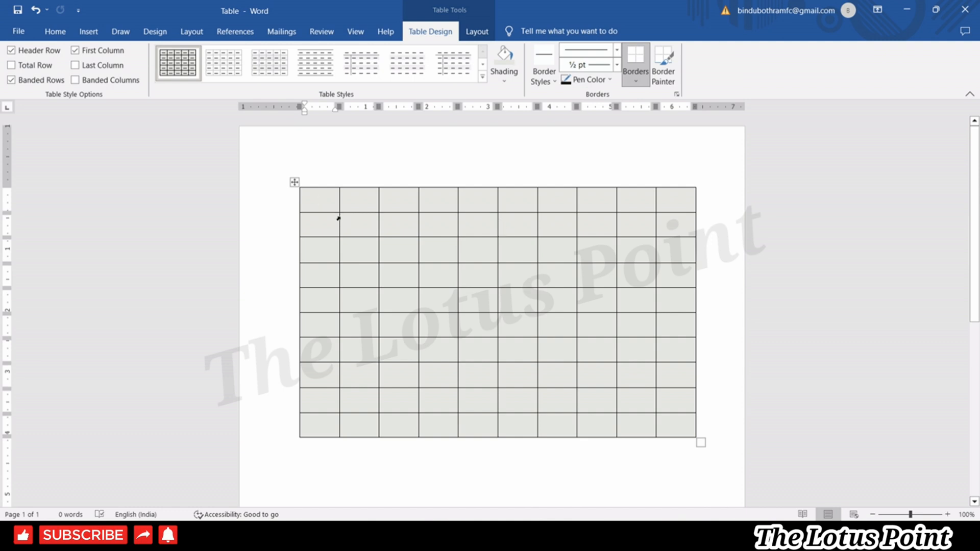
{"action": "mouse_move", "coordinate": [340, 220]}
{"action": "left_mouse_down"}
{"action": "mouse_move", "coordinate": [325, 217]}
{"action": "mouse_move", "coordinate": [339, 219]}
{"action": "mouse_move", "coordinate": [324, 219]}
{"action": "mouse_move", "coordinate": [325, 230]}
{"action": "mouse_move", "coordinate": [324, 218]}
{"action": "left_mouse_up"}
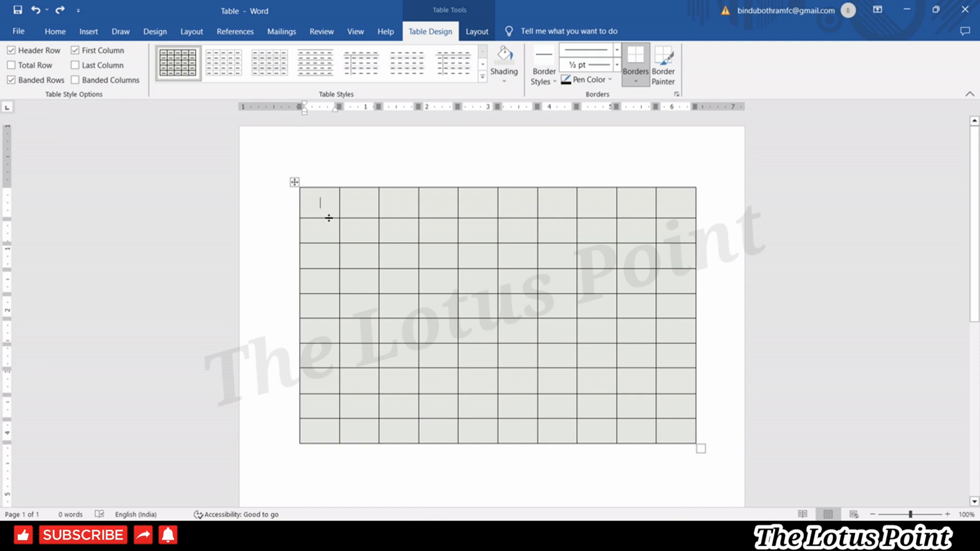
{"action": "mouse_move", "coordinate": [329, 218]}
{"action": "left_mouse_down"}
{"action": "mouse_move", "coordinate": [331, 284]}
{"action": "mouse_move", "coordinate": [327, 222]}
{"action": "left_mouse_up"}
Shade the first cell and the diagonal cells at rows/columns 3, 5, 7 and 9 black.
{"action": "left_click", "coordinate": [514, 77]}
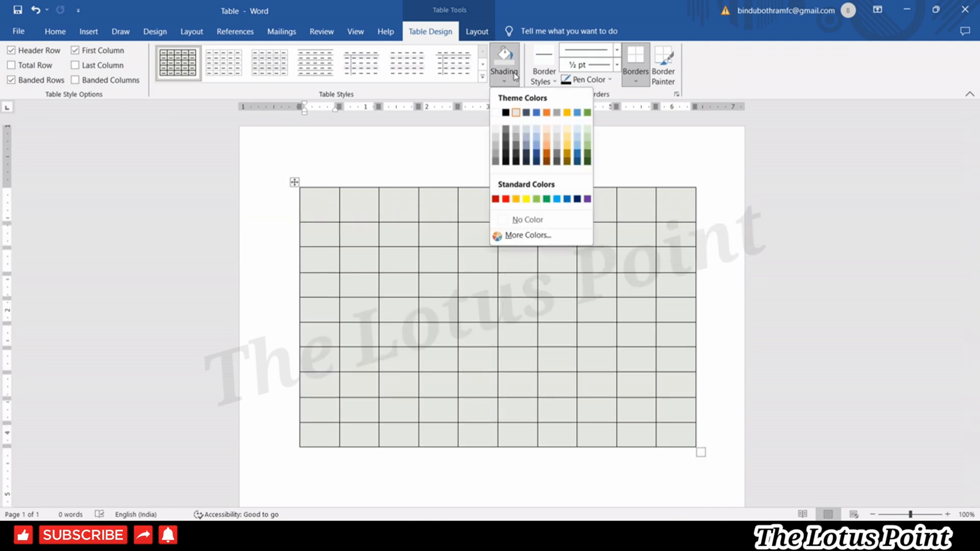
{"action": "left_click", "coordinate": [519, 161]}
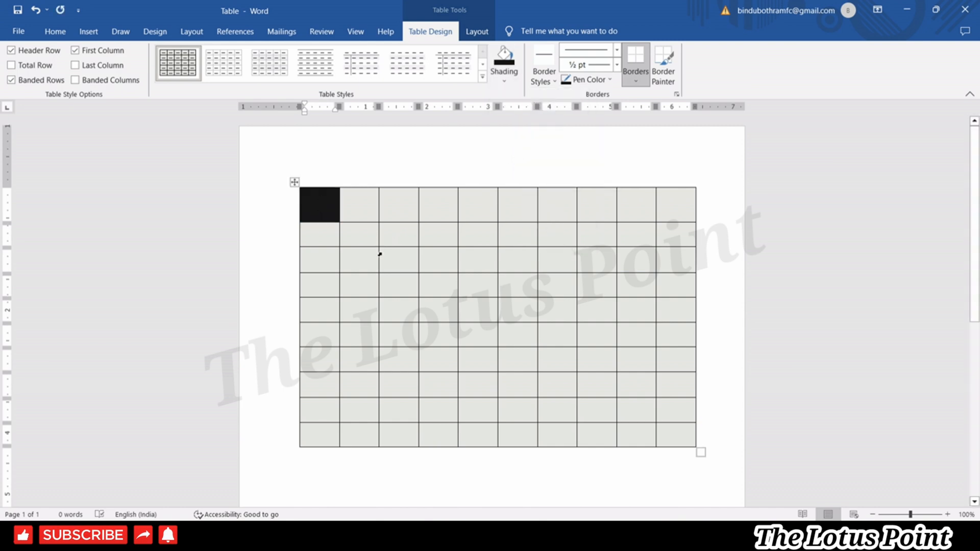
{"action": "left_click", "coordinate": [386, 261]}
{"action": "left_click", "coordinate": [504, 56]}
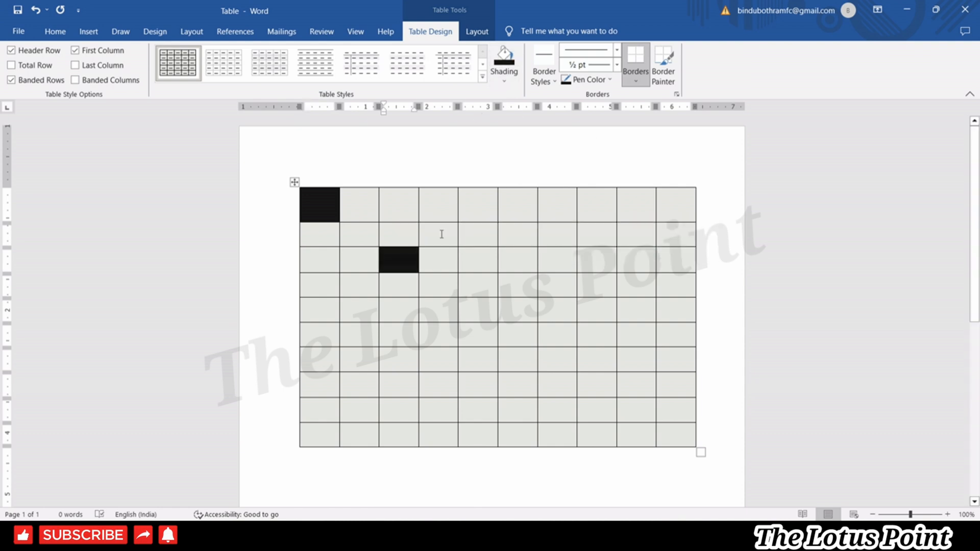
{"action": "left_click", "coordinate": [474, 306]}
{"action": "left_click", "coordinate": [503, 57]}
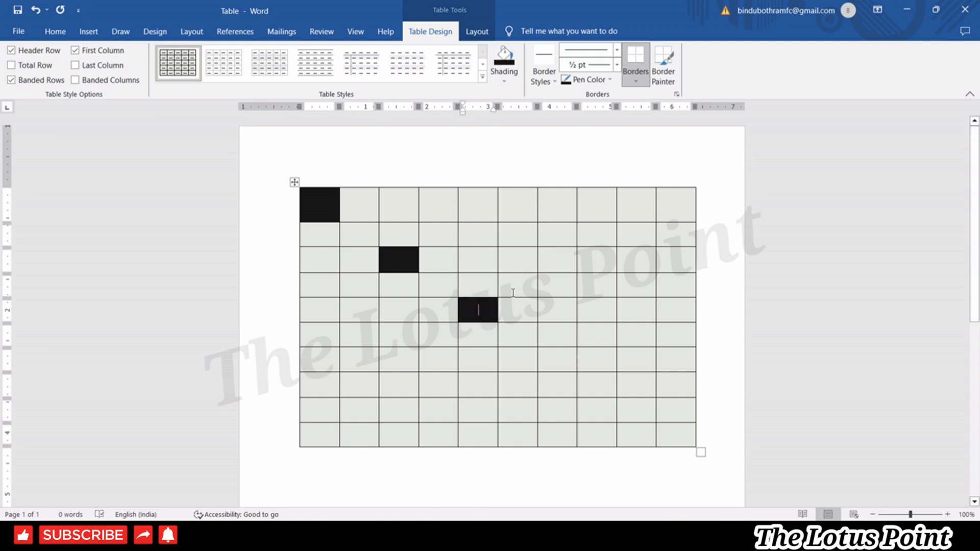
{"action": "left_click", "coordinate": [550, 361]}
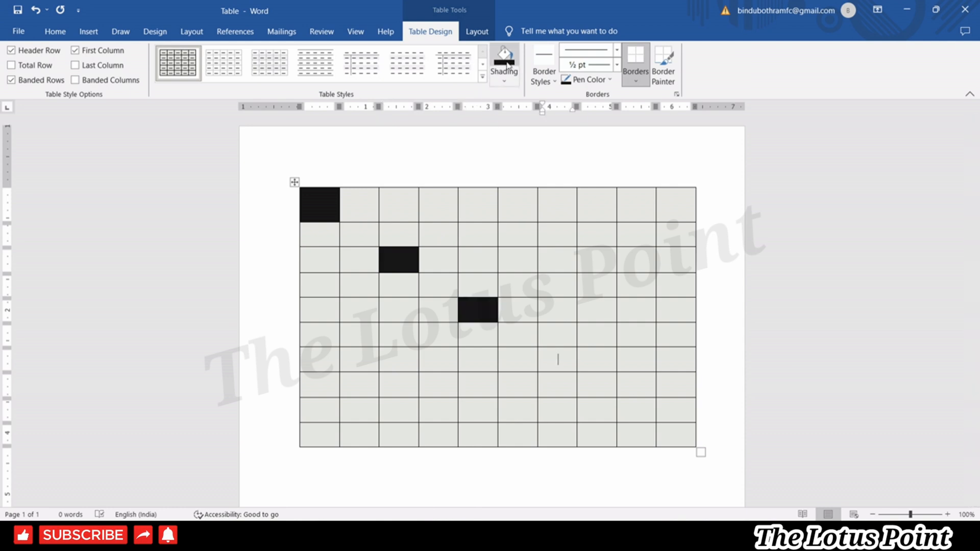
{"action": "left_click", "coordinate": [506, 63]}
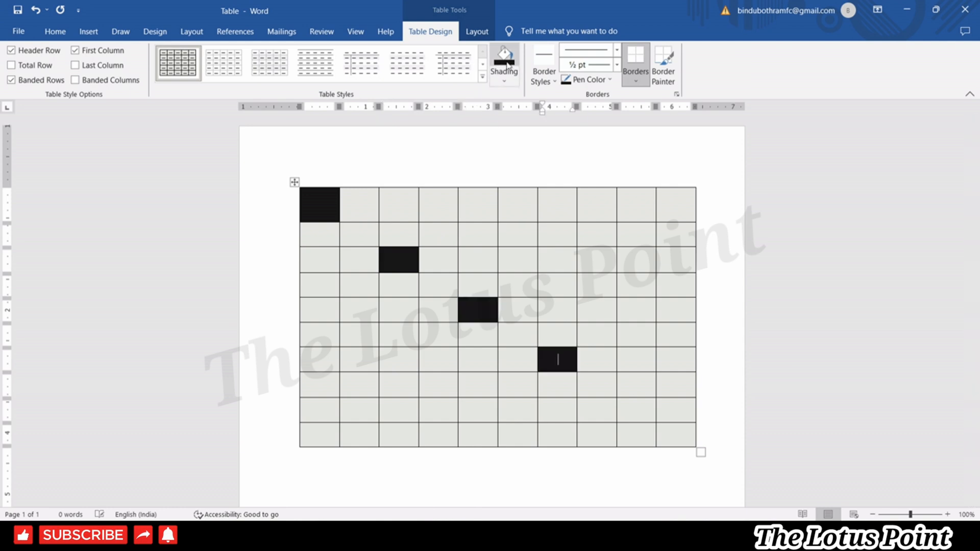
{"action": "left_click", "coordinate": [632, 404]}
{"action": "left_click", "coordinate": [506, 61]}
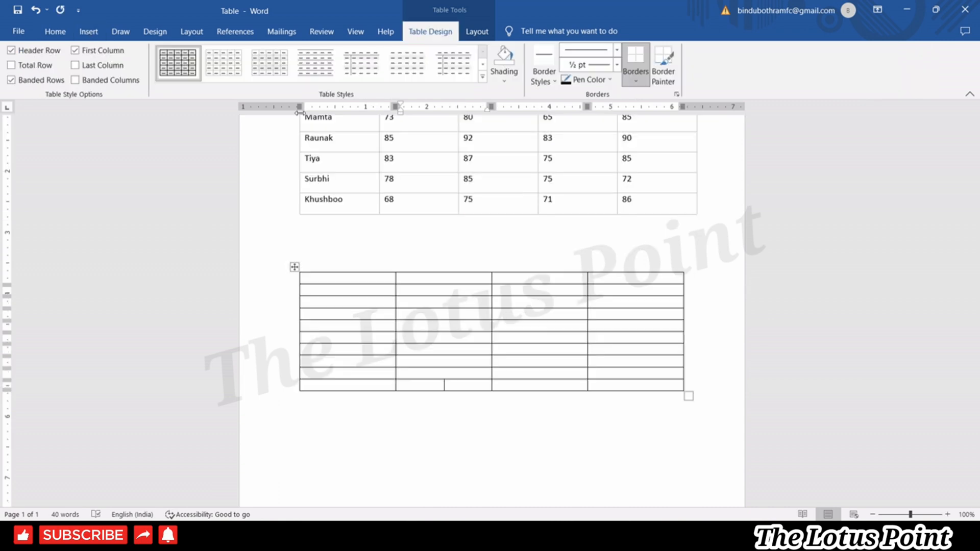
Select the empty four-column table and apply a blue Grid Table style.
{"action": "left_click", "coordinate": [355, 254]}
{"action": "left_click", "coordinate": [309, 278]}
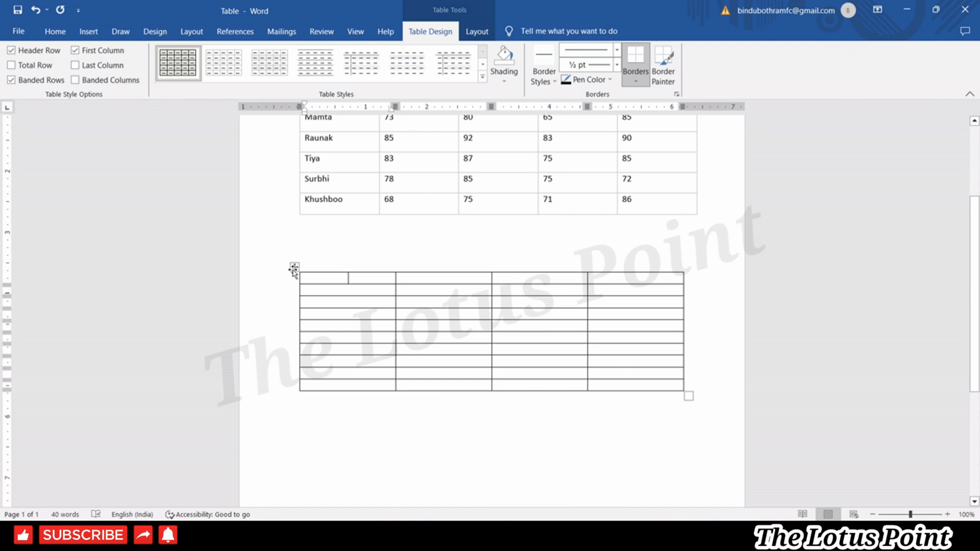
{"action": "left_click", "coordinate": [294, 268]}
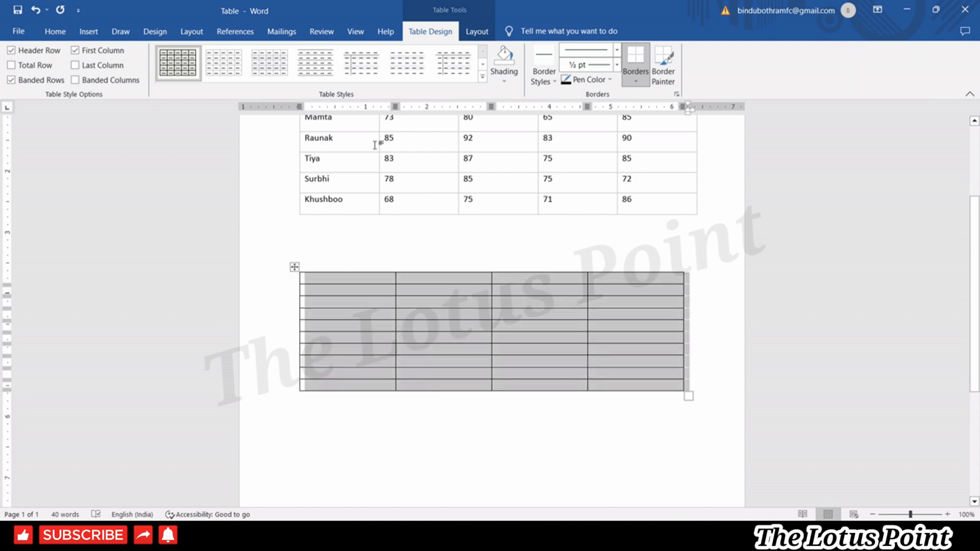
{"action": "left_click", "coordinate": [476, 32]}
{"action": "left_click", "coordinate": [440, 33]}
{"action": "left_click", "coordinate": [358, 303]}
{"action": "left_click", "coordinate": [295, 267]}
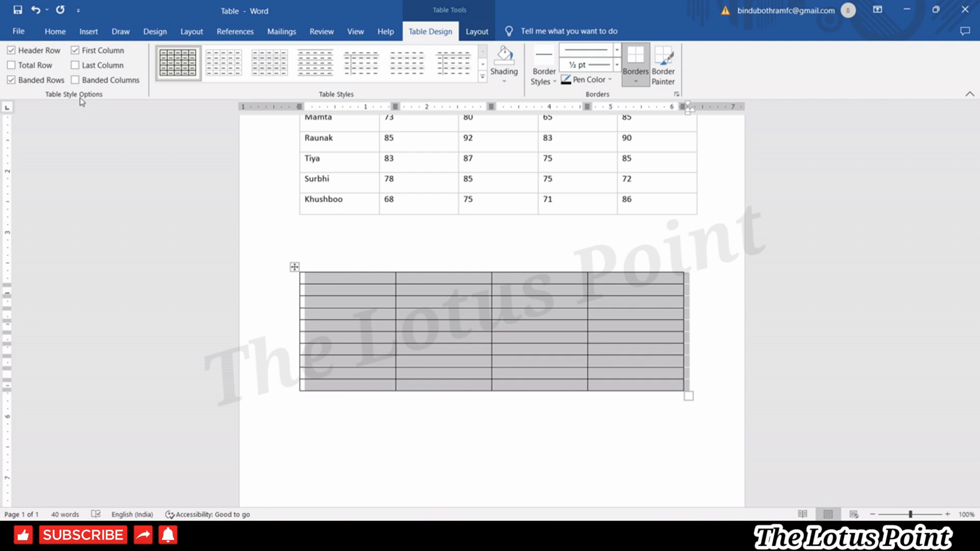
{"action": "left_click", "coordinate": [482, 77]}
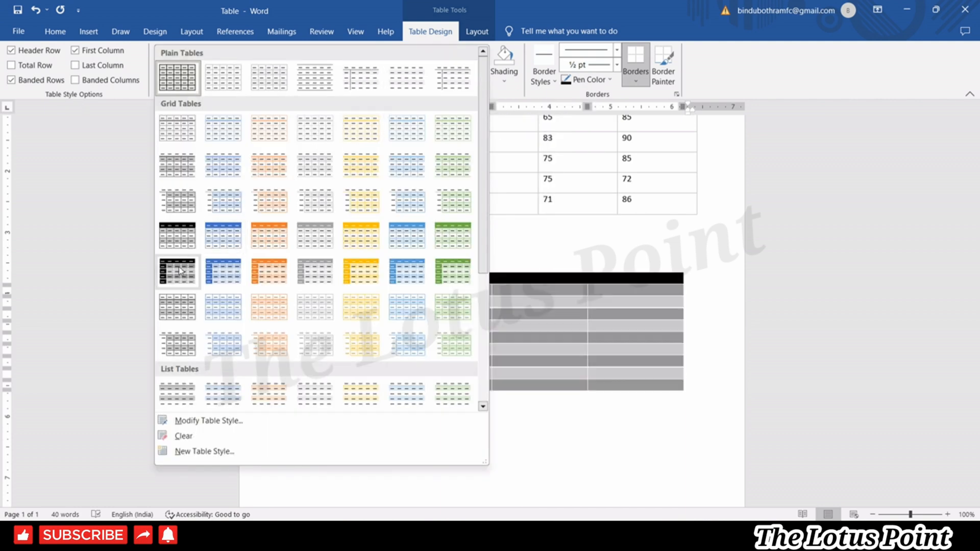
{"action": "left_click", "coordinate": [213, 274]}
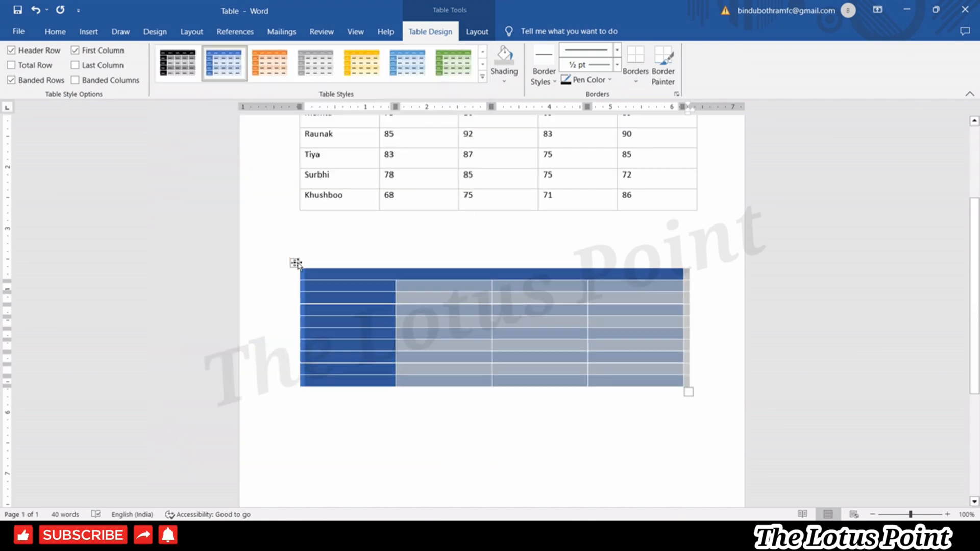
Try toggling Header Row, First Column, Last Column and Total Row emphasis.
{"action": "left_click", "coordinate": [11, 51]}
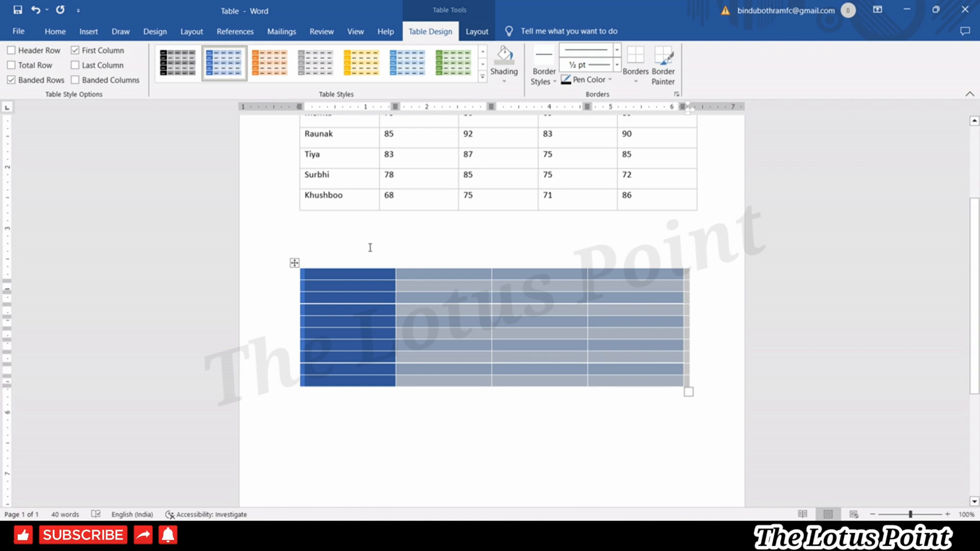
{"action": "left_click", "coordinate": [77, 53]}
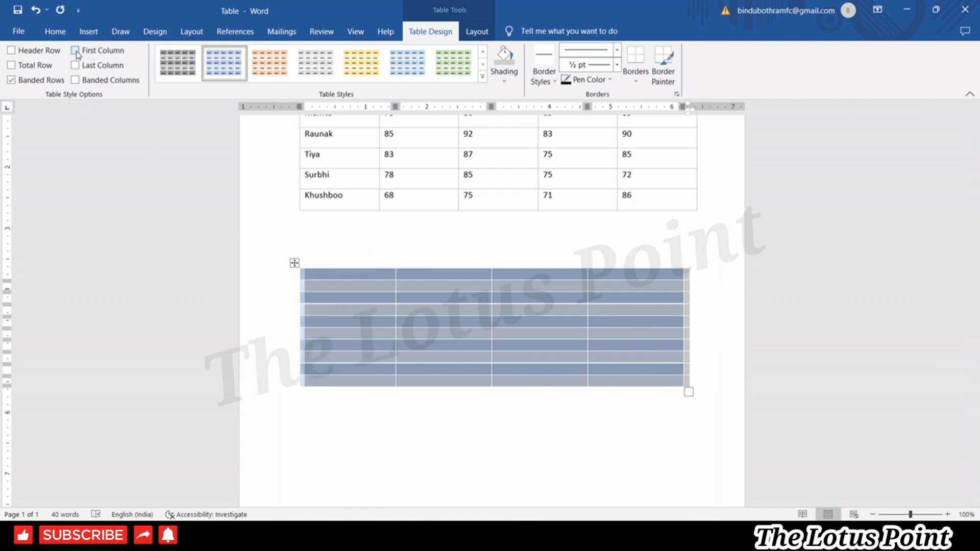
{"action": "left_click", "coordinate": [75, 51]}
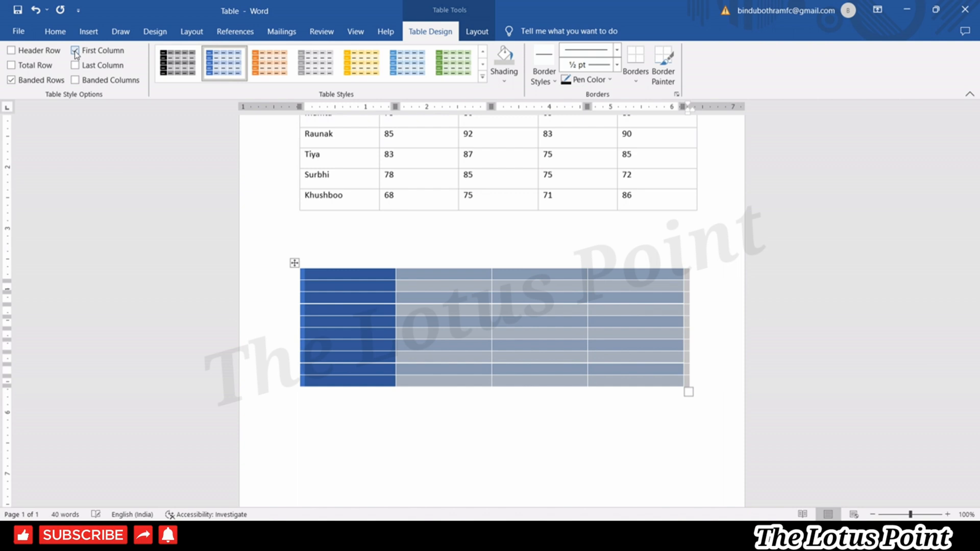
{"action": "left_click", "coordinate": [10, 51]}
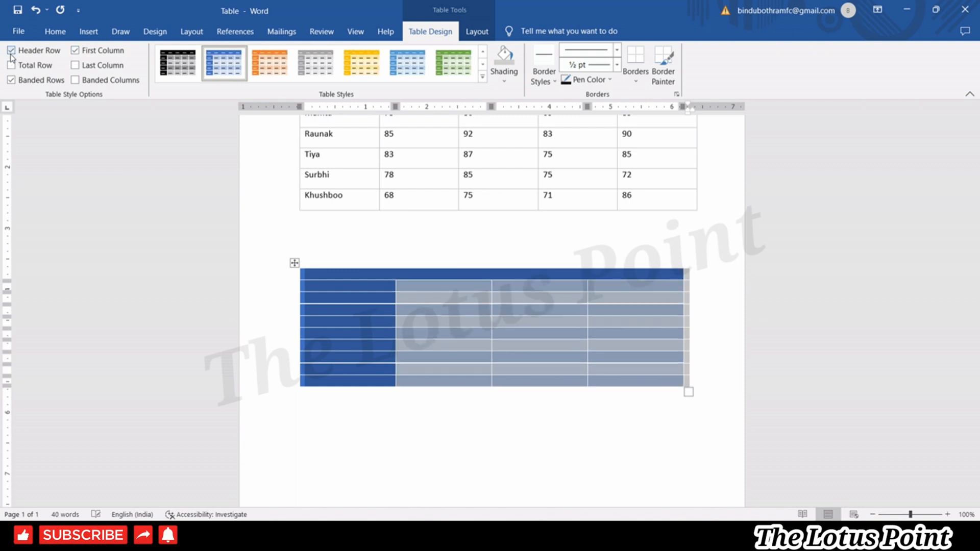
{"action": "left_click", "coordinate": [75, 65]}
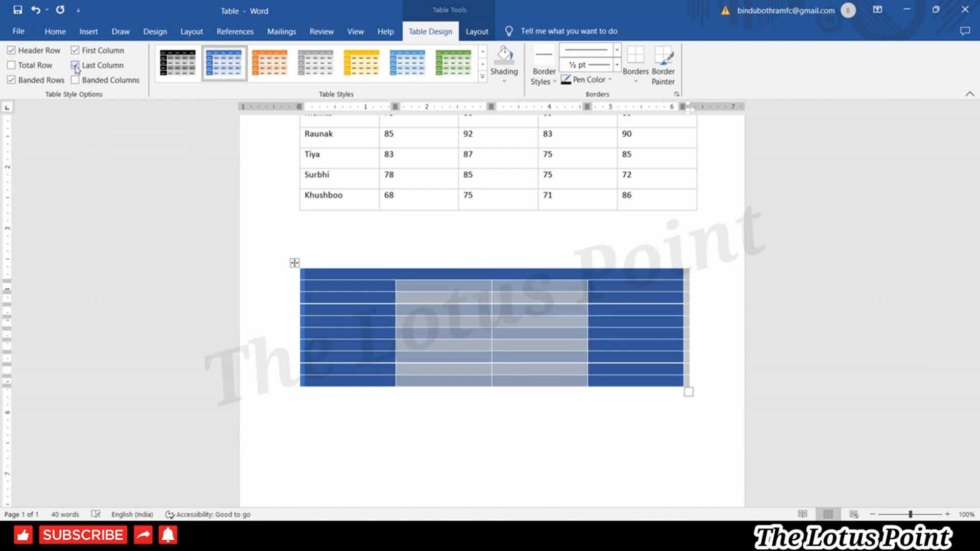
{"action": "left_click", "coordinate": [11, 65]}
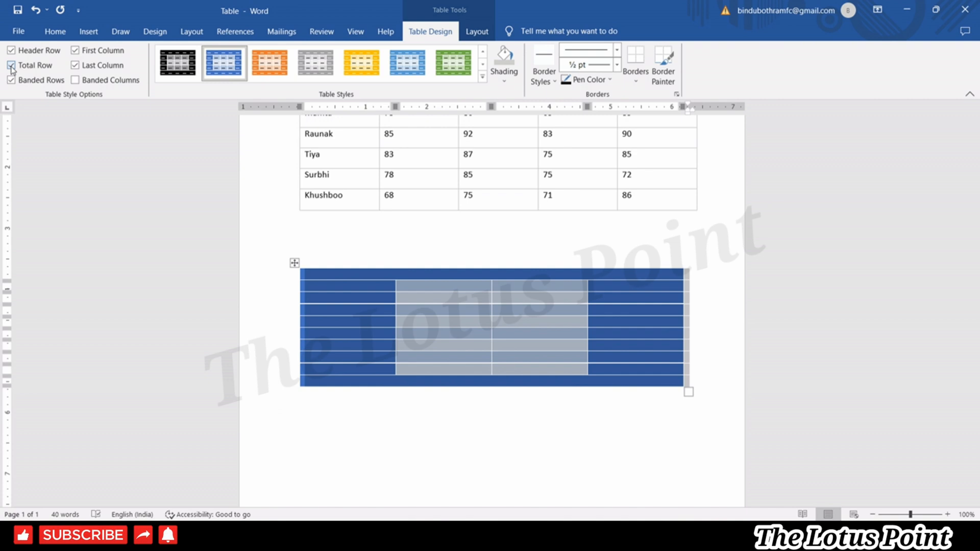
Clear Last Column, First Column, Header Row, Total Row and Banded Rows options.
{"action": "left_click", "coordinate": [75, 65]}
{"action": "left_click", "coordinate": [75, 50]}
{"action": "left_click", "coordinate": [12, 50]}
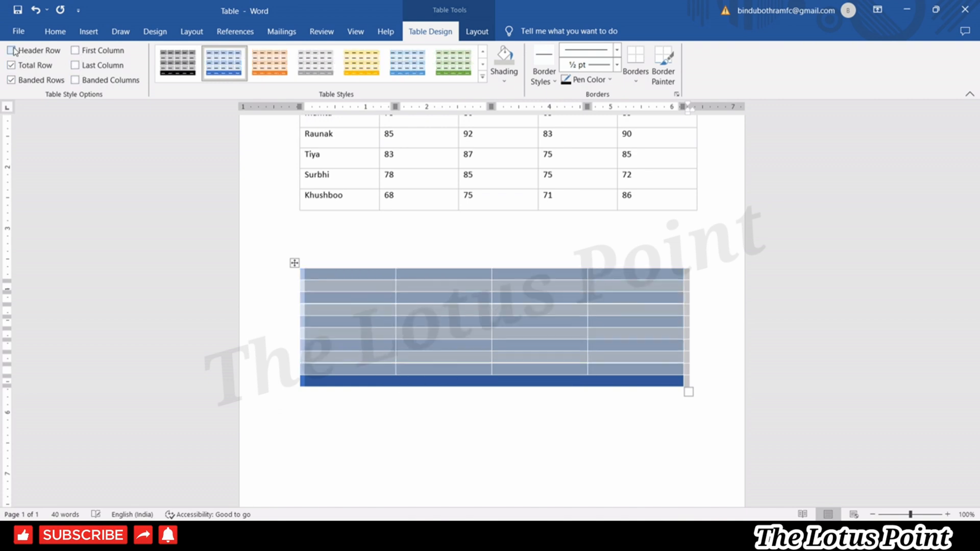
{"action": "left_click", "coordinate": [12, 66]}
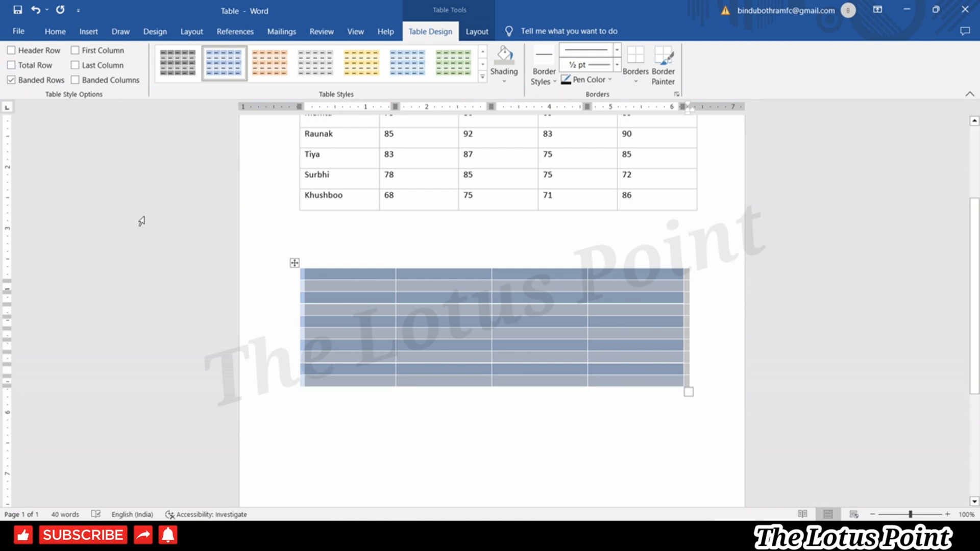
{"action": "left_click", "coordinate": [12, 79]}
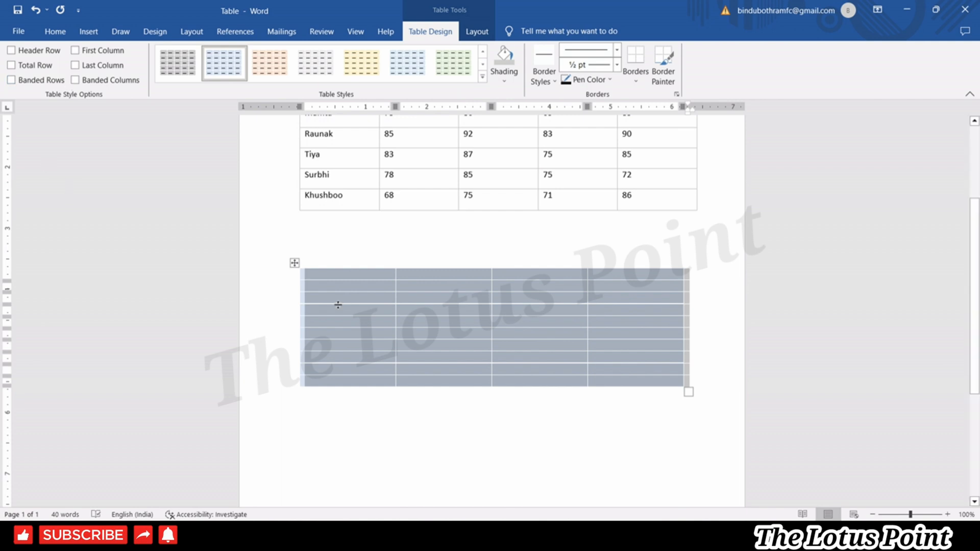
{"action": "left_click", "coordinate": [422, 461]}
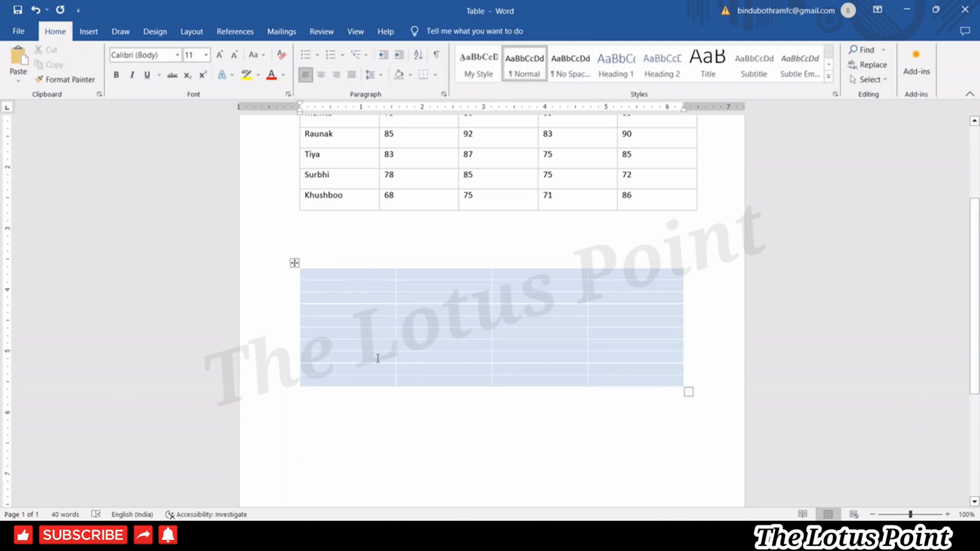
Switch the blue table from Banded Rows to Banded Columns only.
{"action": "left_click", "coordinate": [293, 263]}
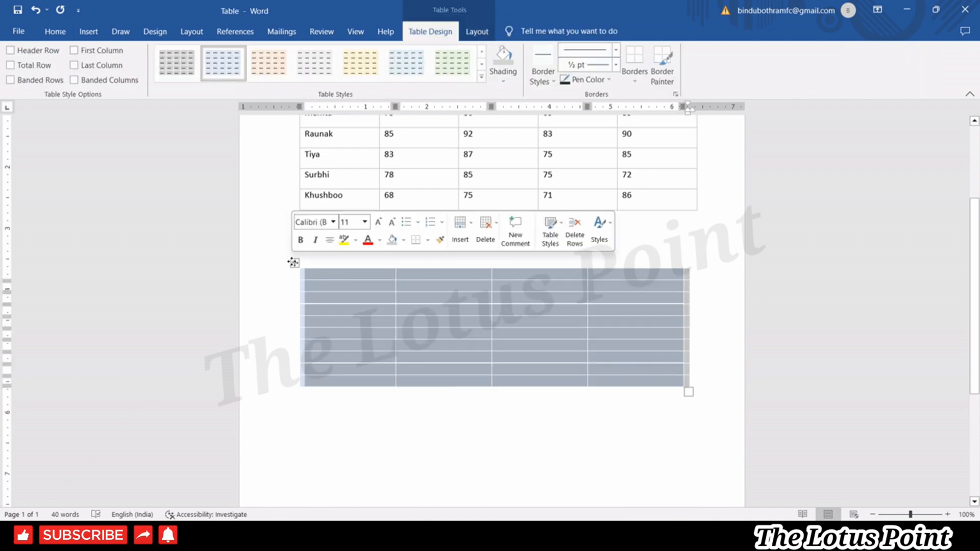
{"action": "left_click", "coordinate": [12, 80]}
{"action": "left_click", "coordinate": [388, 398]}
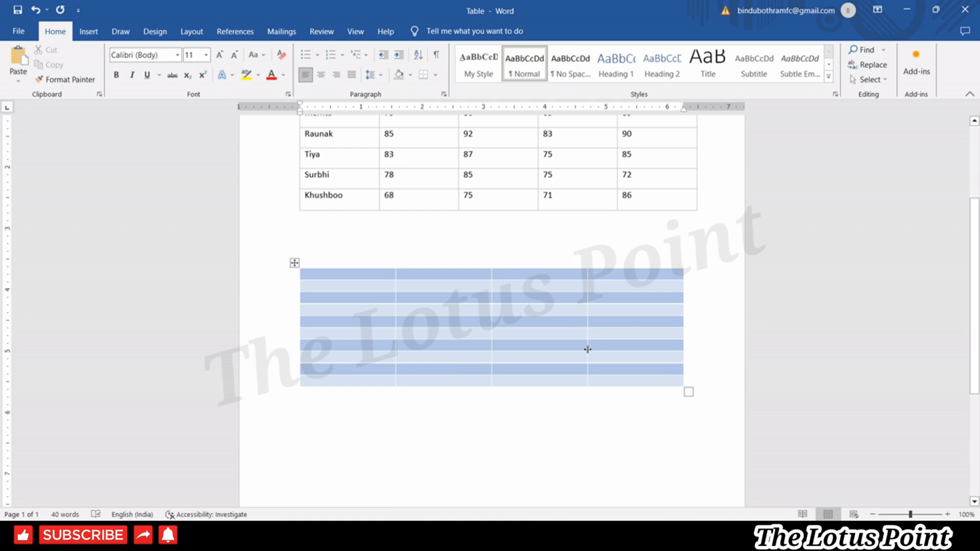
{"action": "left_click", "coordinate": [295, 262]}
{"action": "left_click", "coordinate": [75, 79]}
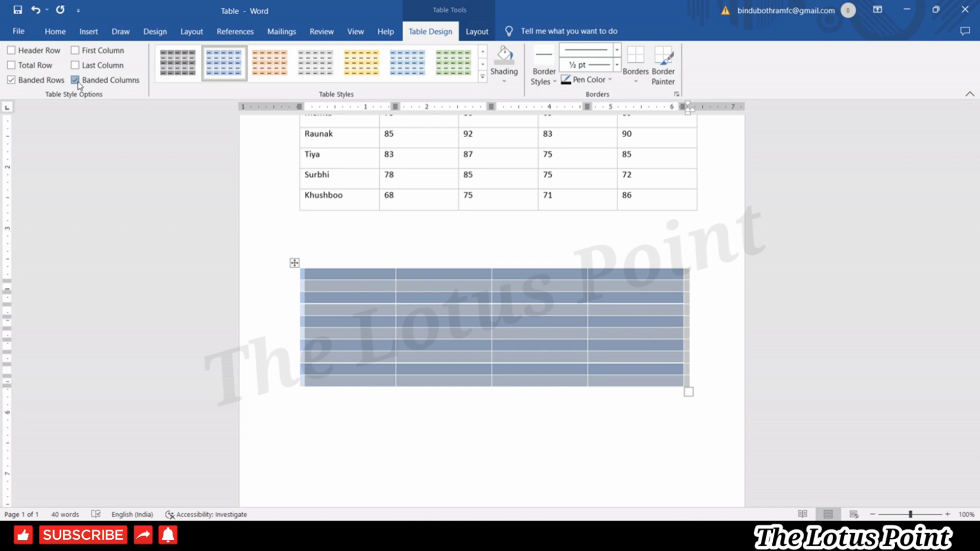
{"action": "left_click", "coordinate": [442, 381]}
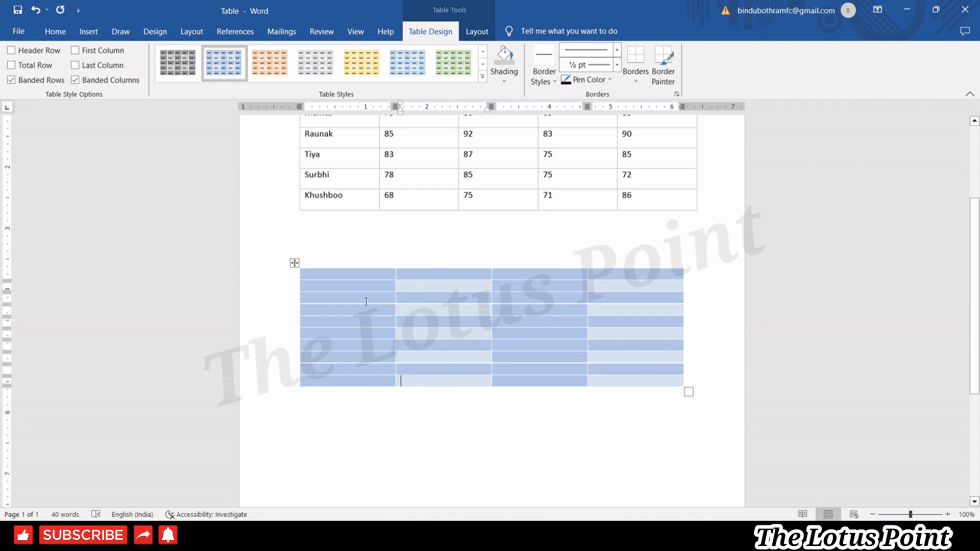
{"action": "left_click", "coordinate": [11, 80]}
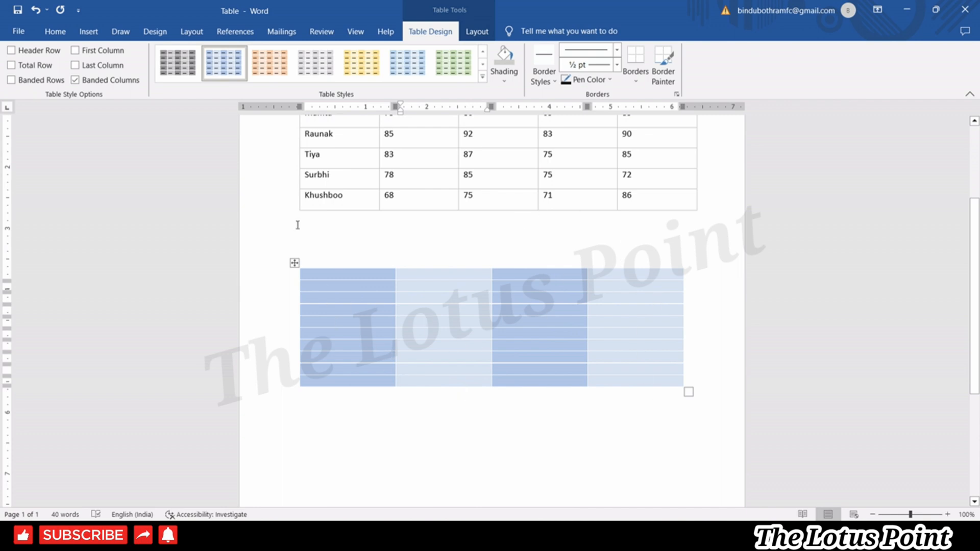
{"action": "left_click", "coordinate": [482, 76]}
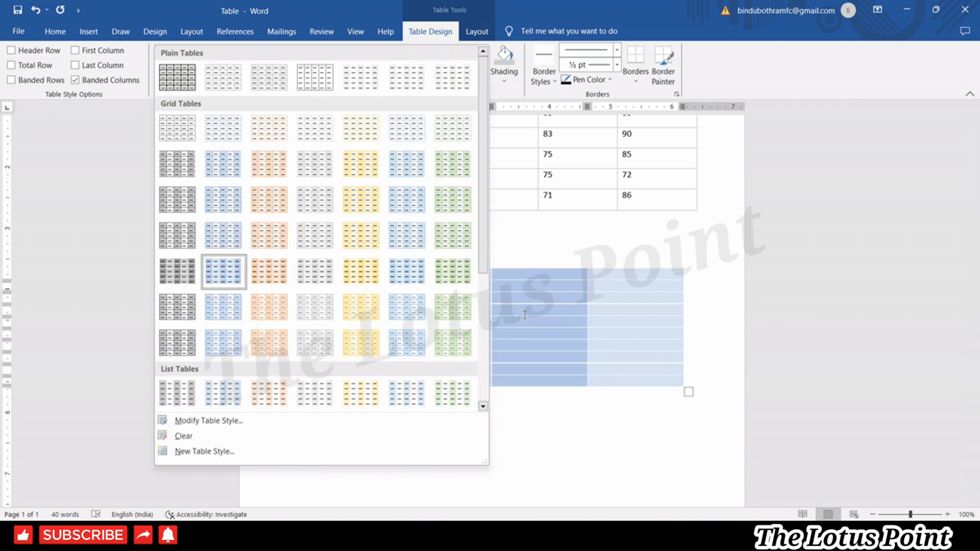
Shade the first cell light orange and the second column's second-row cell lighter blue-grey.
{"action": "key", "text": "Escape"}
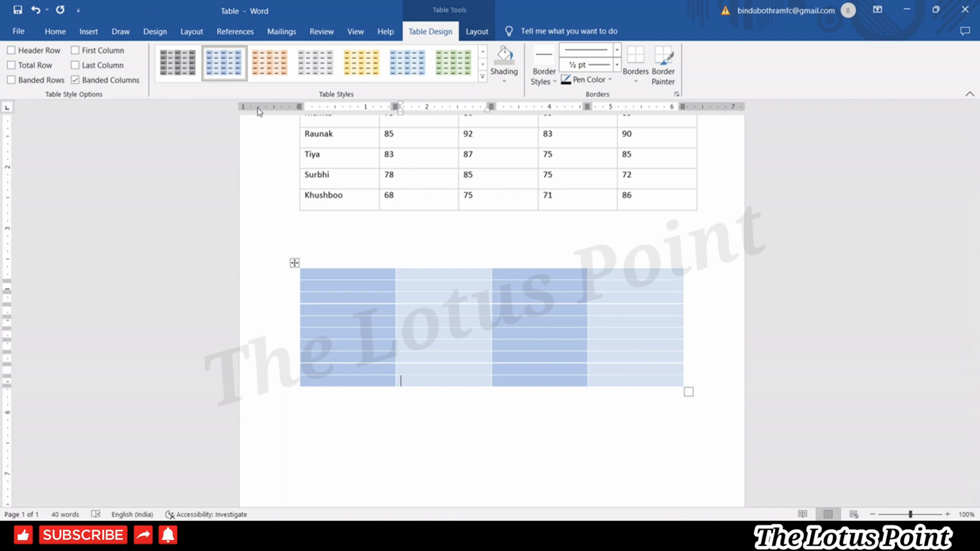
{"action": "left_click", "coordinate": [402, 267]}
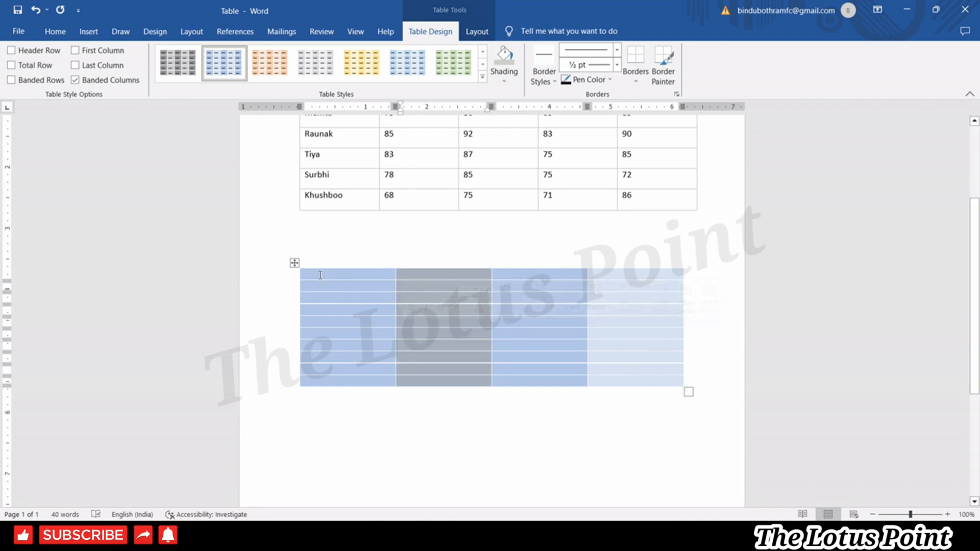
{"action": "left_click", "coordinate": [320, 275]}
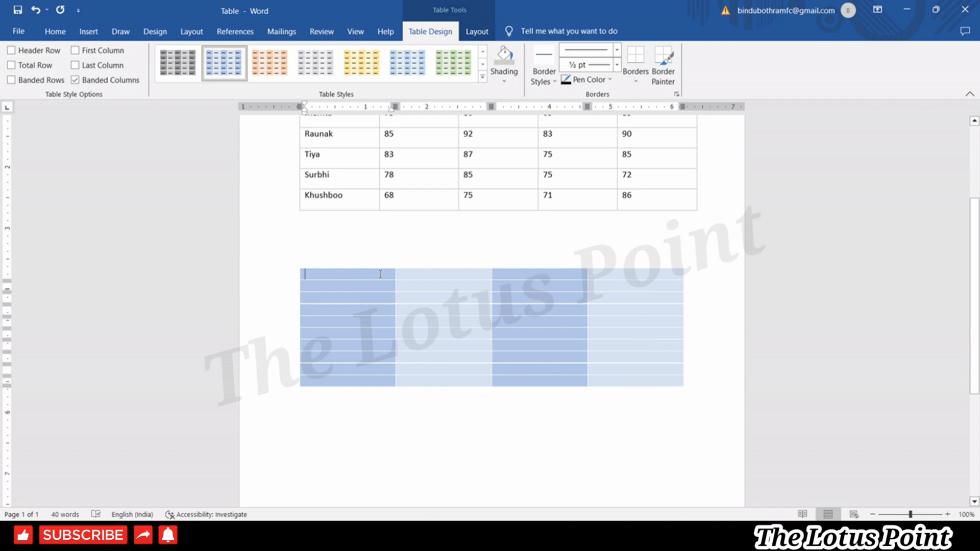
{"action": "left_click", "coordinate": [516, 78]}
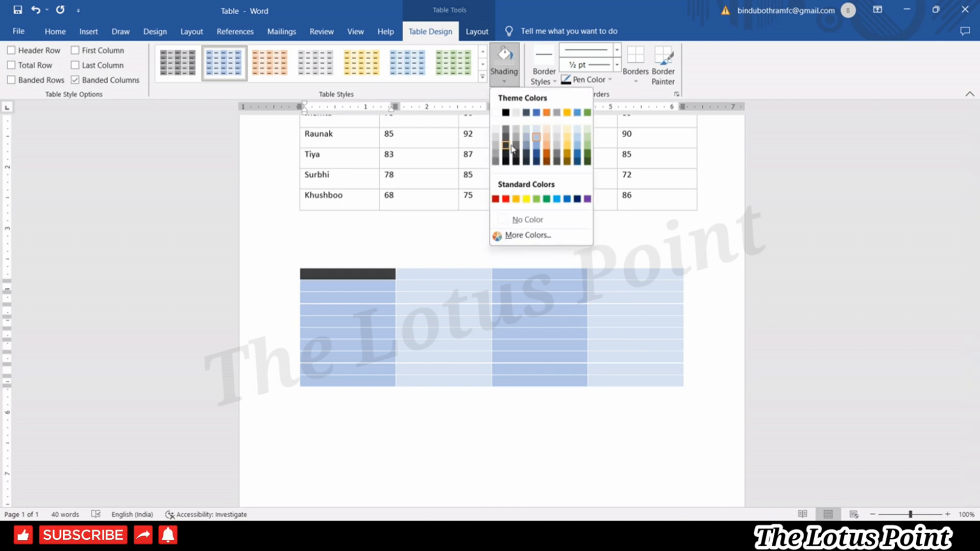
{"action": "left_click", "coordinate": [548, 147]}
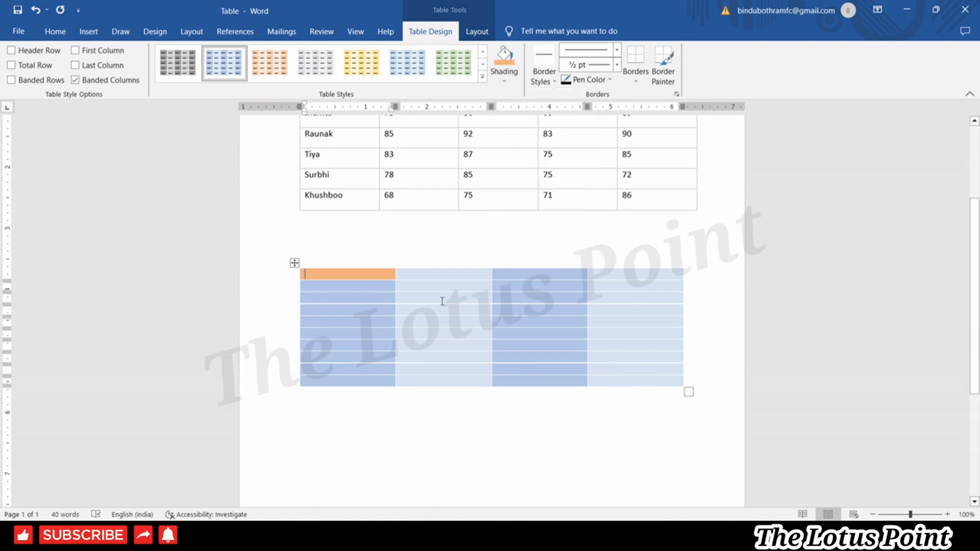
{"action": "left_click", "coordinate": [425, 285]}
{"action": "left_click", "coordinate": [505, 81]}
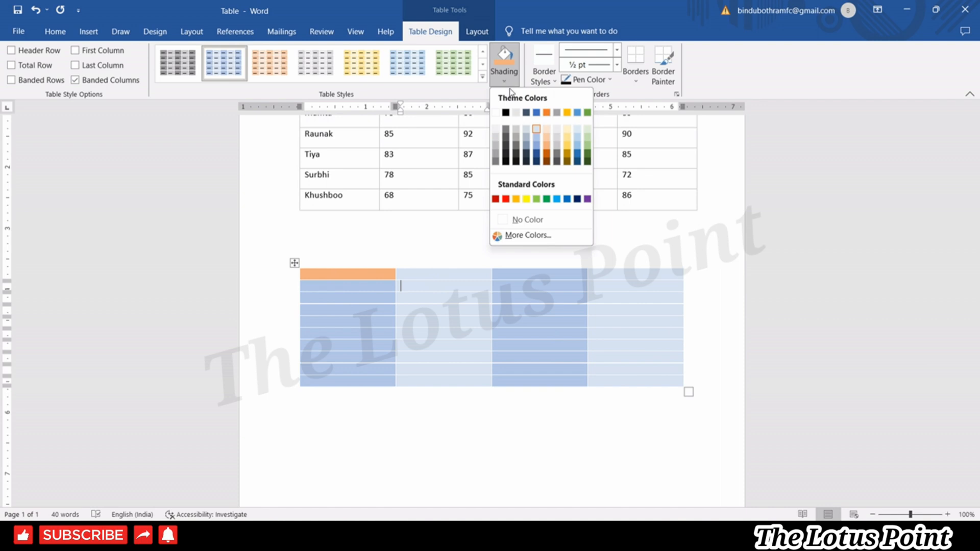
{"action": "left_click", "coordinate": [526, 143]}
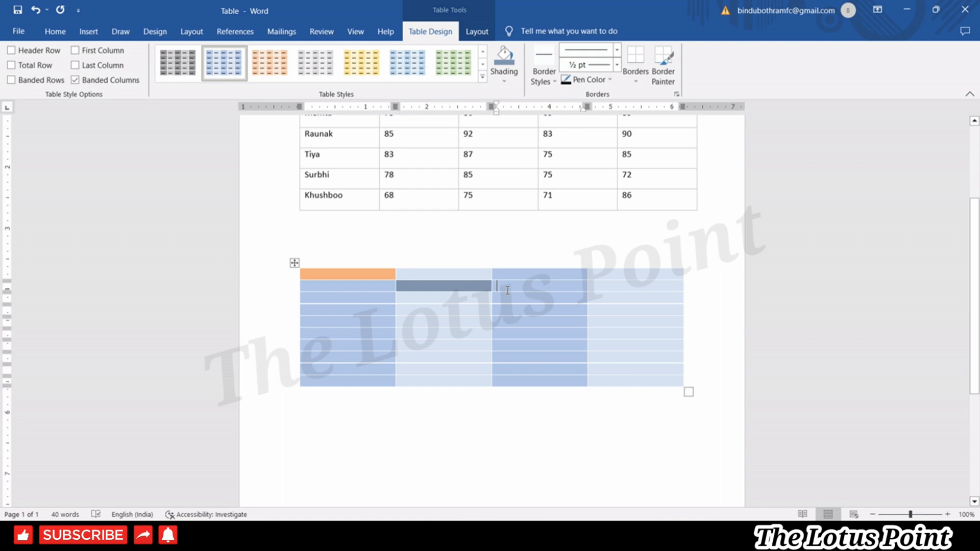
Browse the table styles gallery without changes, then show the Border Styles choices.
{"action": "left_click_drag", "start_coordinate": [508, 290], "coordinate": [534, 296]}
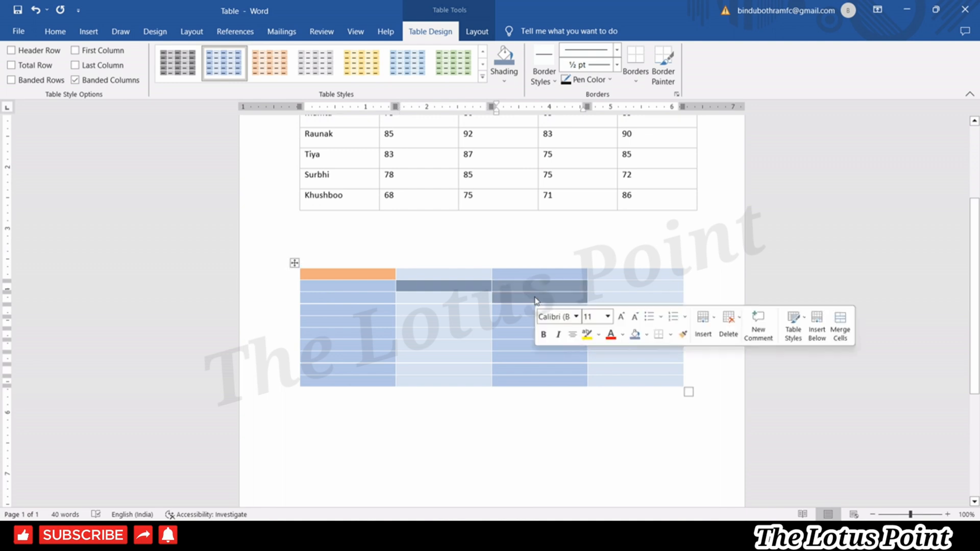
{"action": "left_click_drag", "start_coordinate": [448, 319], "coordinate": [485, 347]}
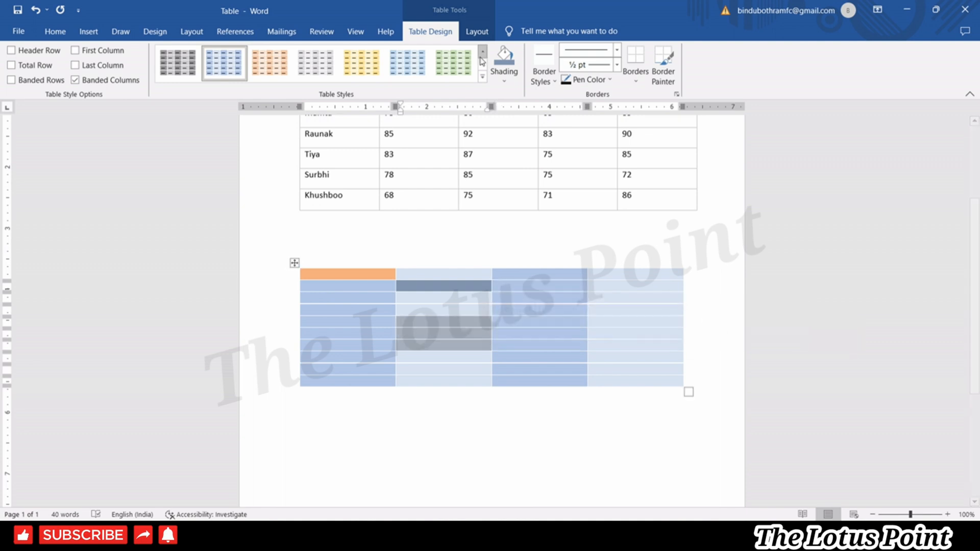
{"action": "left_click", "coordinate": [481, 76]}
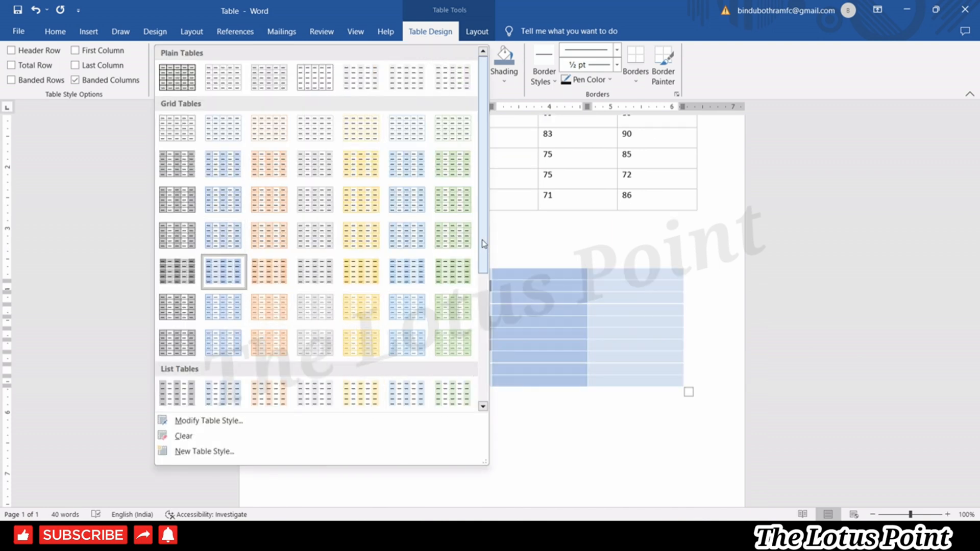
{"action": "left_click_drag", "start_coordinate": [483, 243], "coordinate": [556, 280]}
{"action": "left_click", "coordinate": [554, 293]}
{"action": "left_click", "coordinate": [630, 288]}
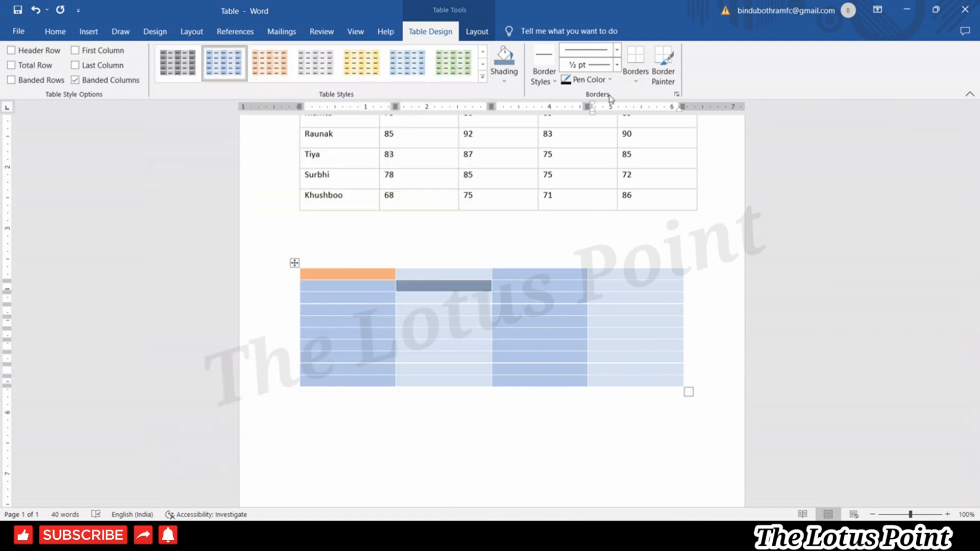
{"action": "left_click", "coordinate": [548, 84]}
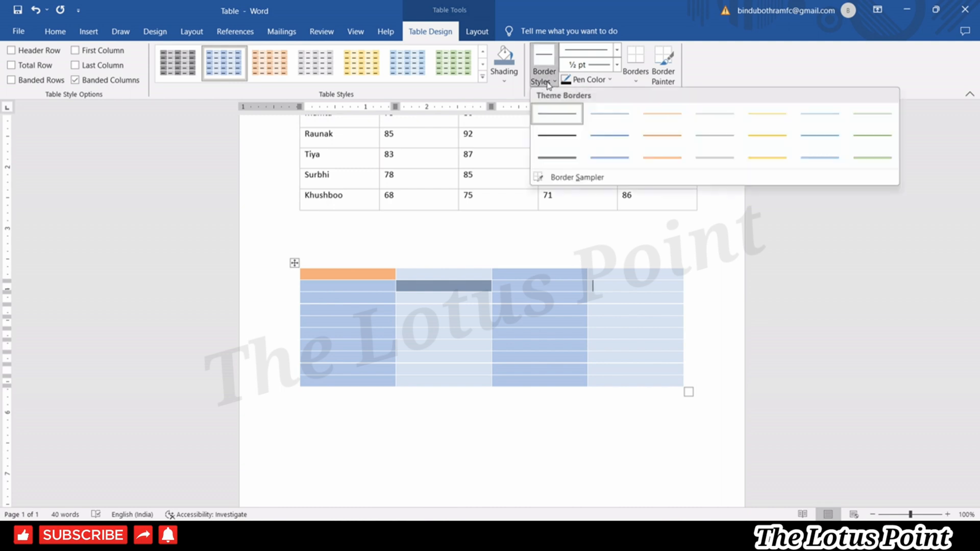
Paint a dark border in column two and a black double 4 ½ pt line in column three.
{"action": "left_click", "coordinate": [560, 159]}
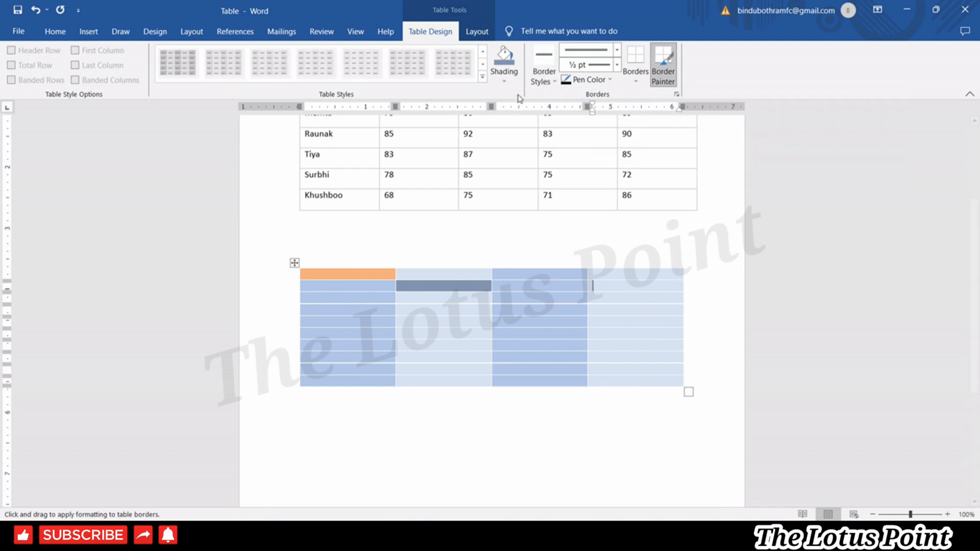
{"action": "left_click", "coordinate": [437, 303]}
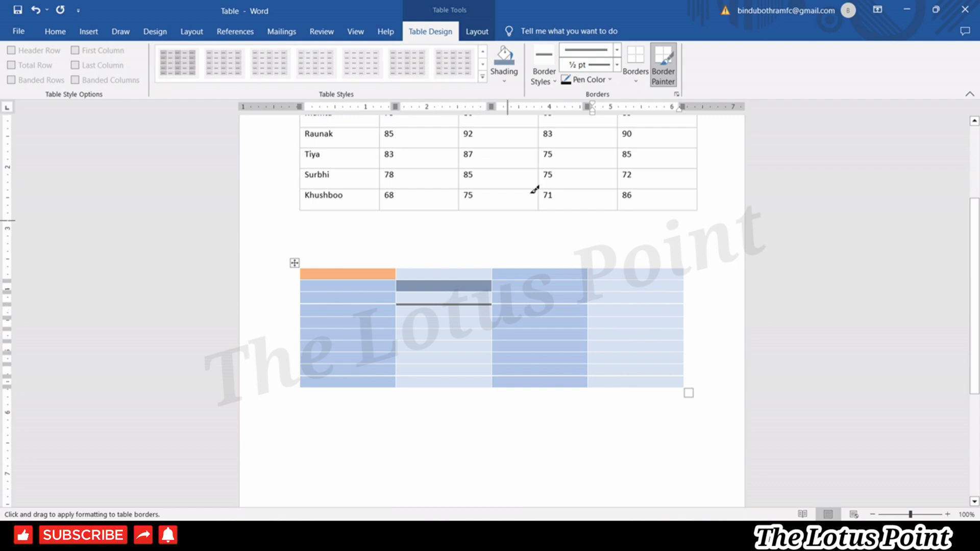
{"action": "left_click", "coordinate": [618, 49]}
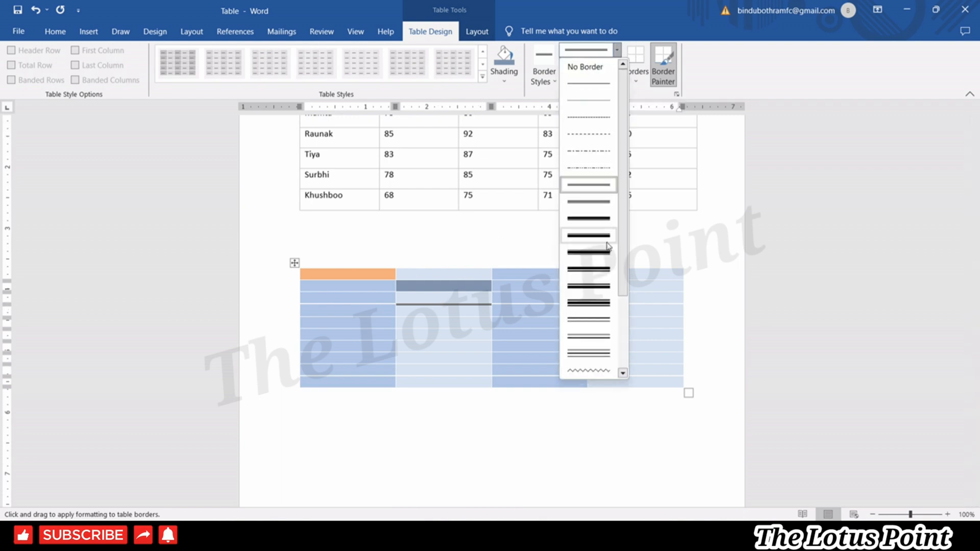
{"action": "left_click", "coordinate": [592, 269]}
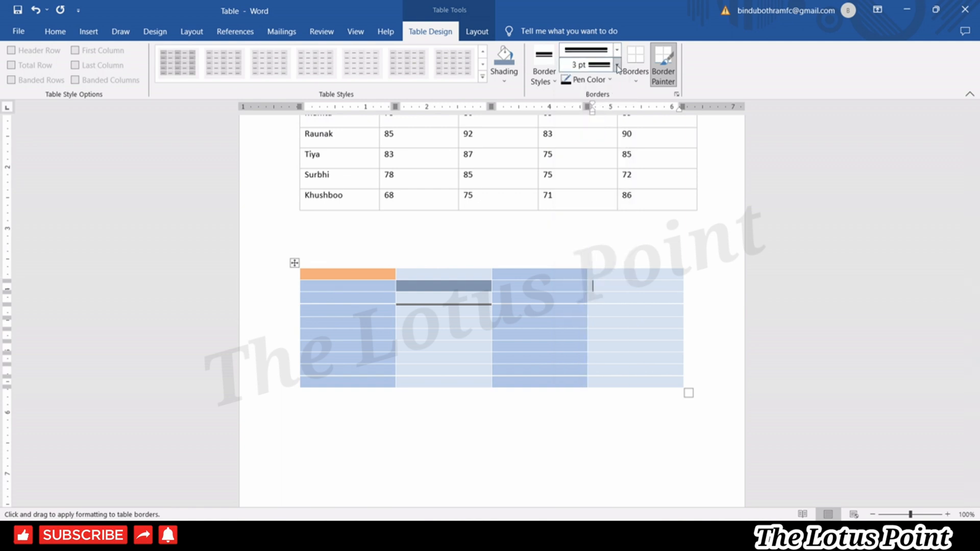
{"action": "left_click", "coordinate": [616, 66]}
{"action": "left_click", "coordinate": [598, 200]}
{"action": "left_click", "coordinate": [518, 279]}
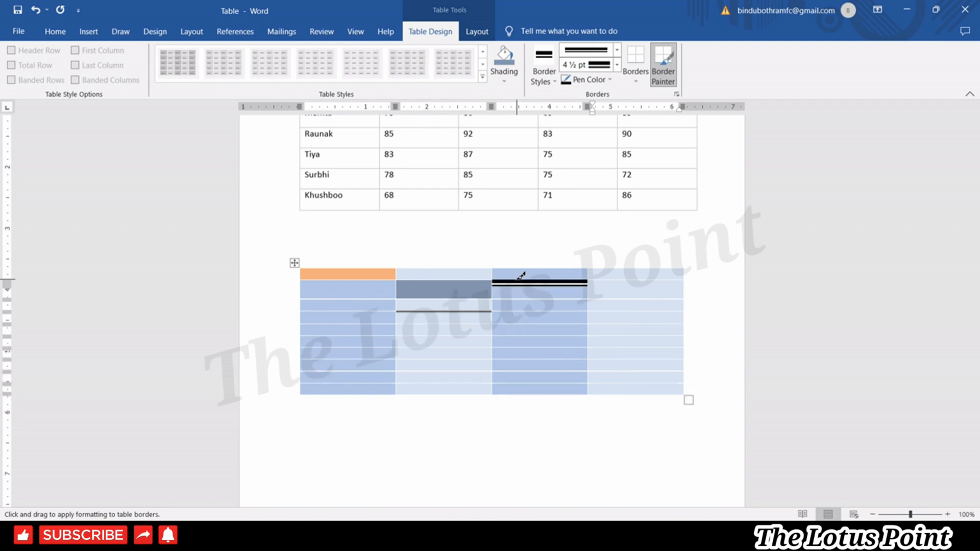
Paint a thick red double line lower in column two, then turn Border Painter off.
{"action": "left_click", "coordinate": [587, 81]}
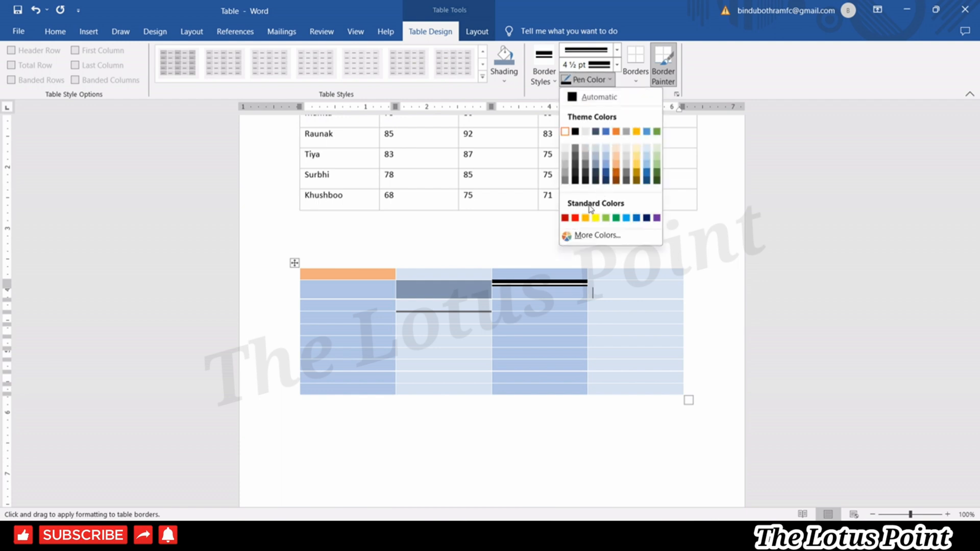
{"action": "left_click", "coordinate": [575, 218]}
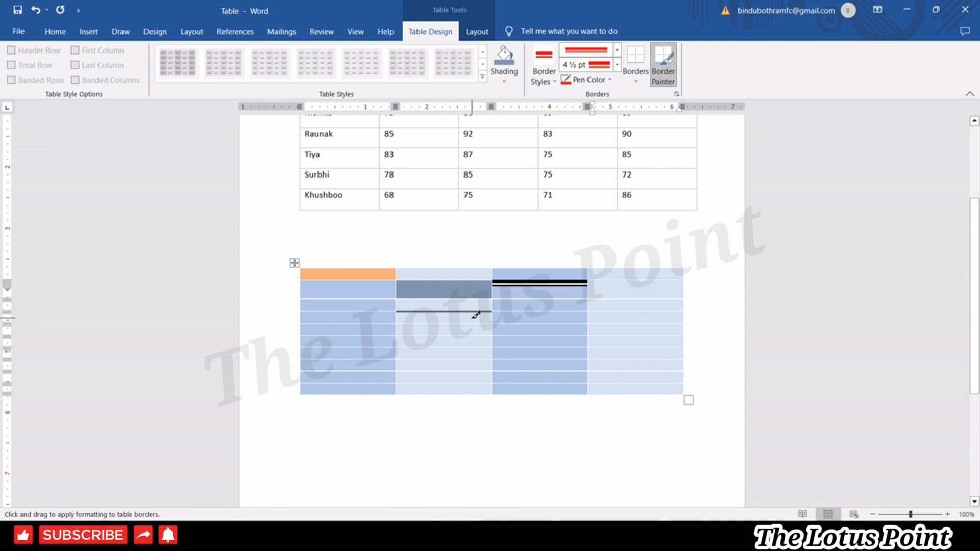
{"action": "left_click", "coordinate": [454, 335]}
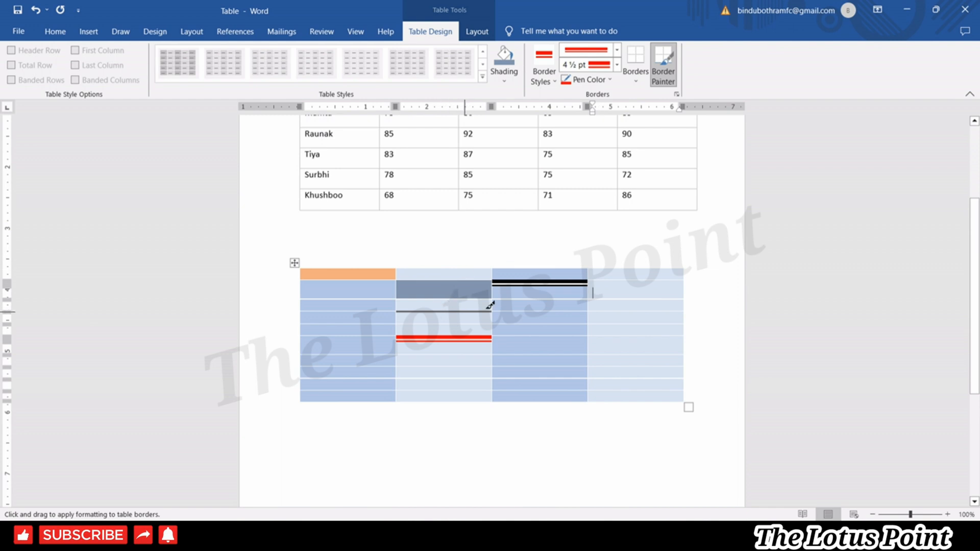
{"action": "left_click", "coordinate": [671, 85]}
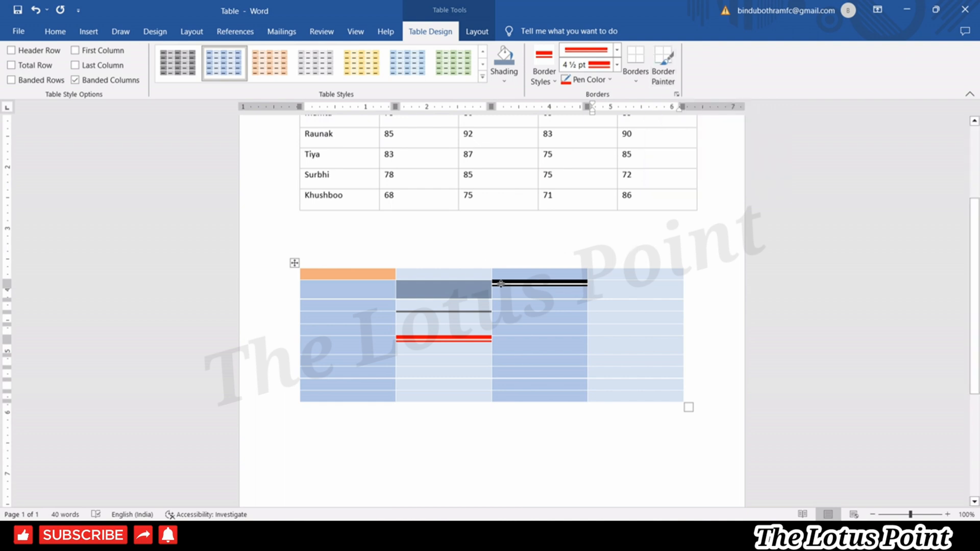
Undo the last border change on the lower table and put the caret in its third column.
{"action": "left_click", "coordinate": [636, 76]}
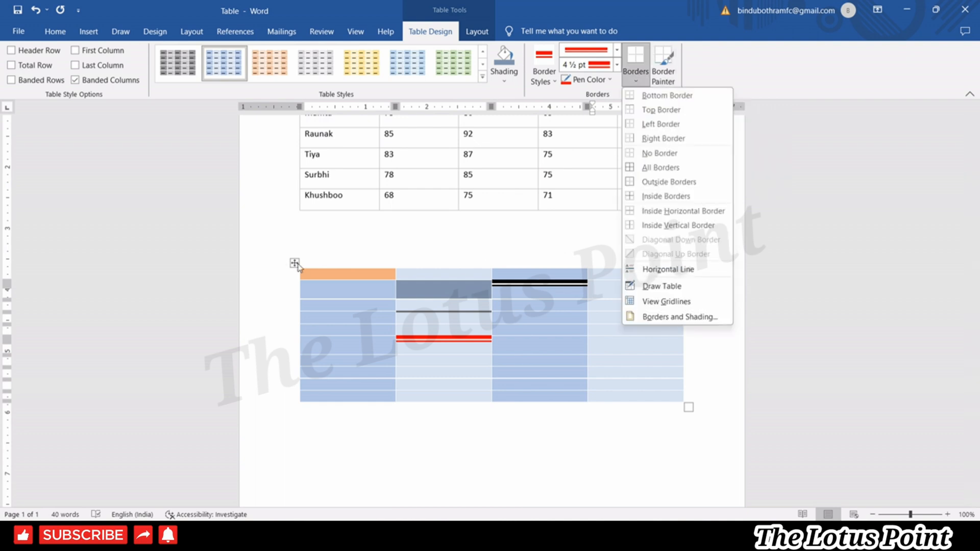
{"action": "left_click", "coordinate": [312, 266]}
{"action": "left_click", "coordinate": [295, 264]}
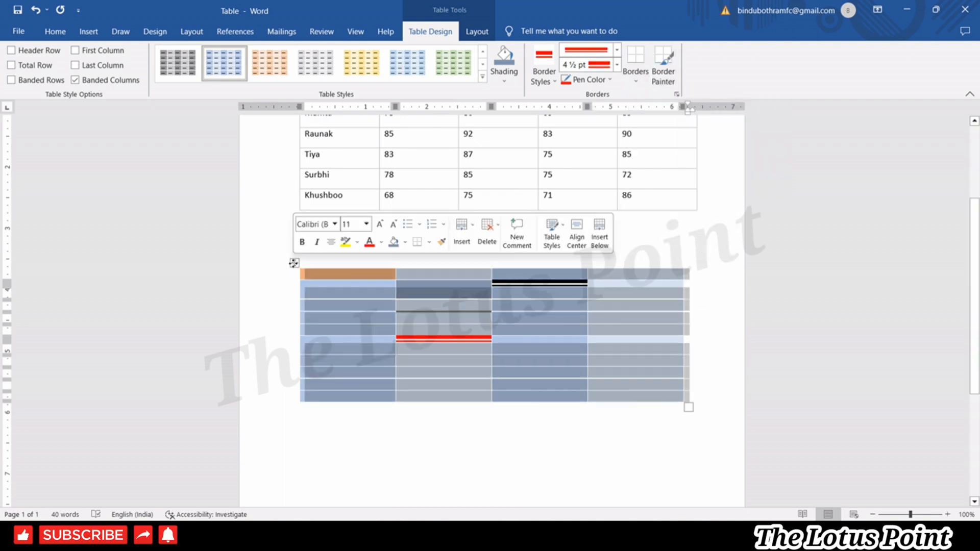
{"action": "key", "text": "ctrl+z"}
{"action": "key", "text": "ctrl+z"}
{"action": "key", "text": "ctrl+z"}
{"action": "key", "text": "ctrl+z"}
{"action": "key", "text": "ctrl+z"}
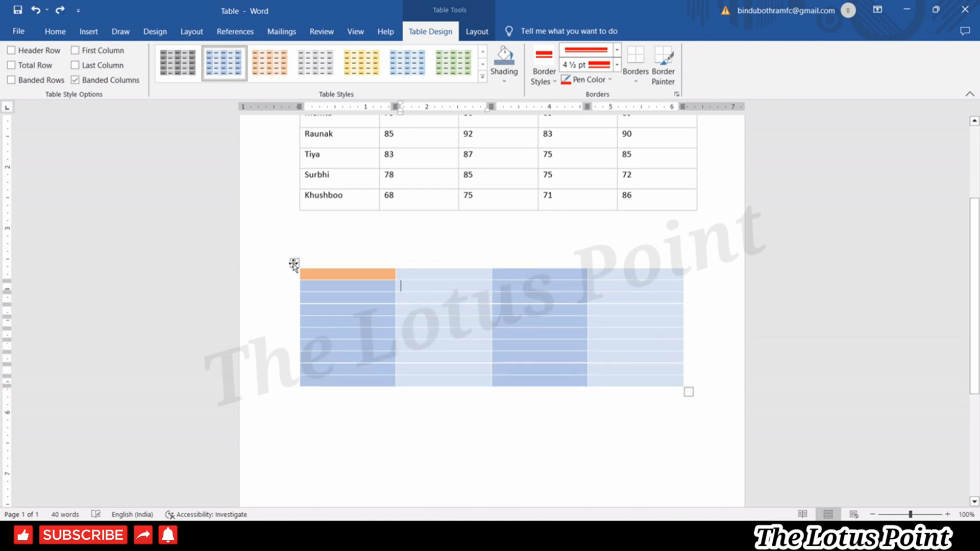
{"action": "left_click", "coordinate": [554, 357]}
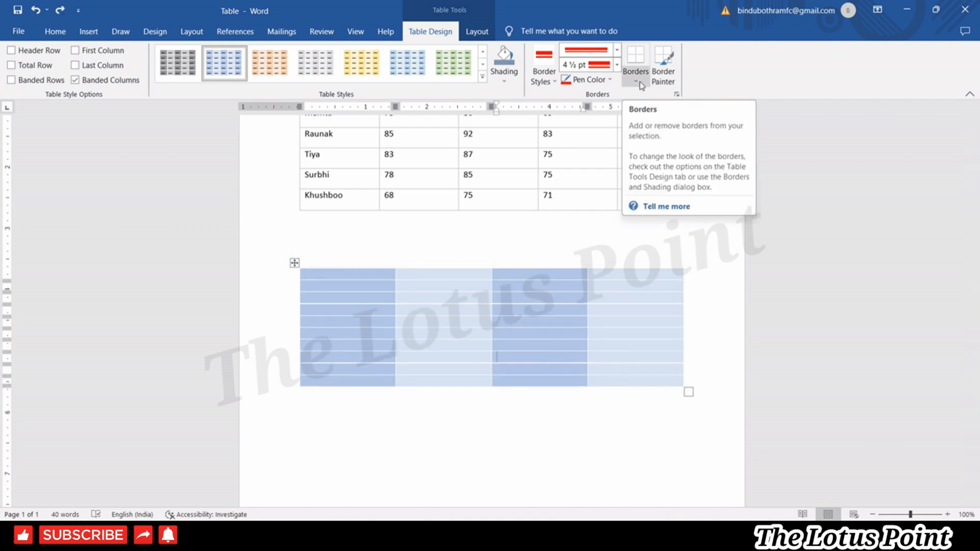
Try thin black and 1½ pt black border pens, undo the test line, and reselect the table.
{"action": "left_click", "coordinate": [636, 81]}
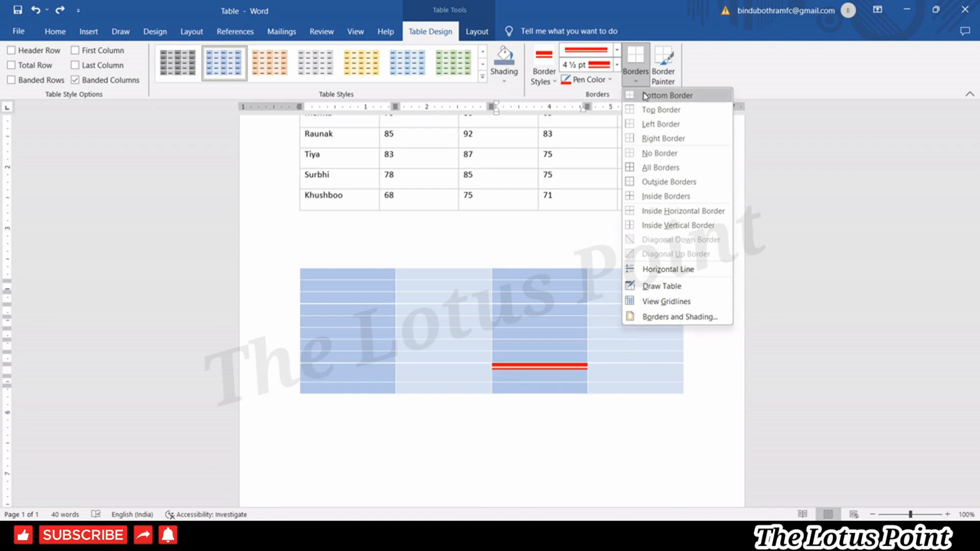
{"action": "left_click", "coordinate": [555, 62]}
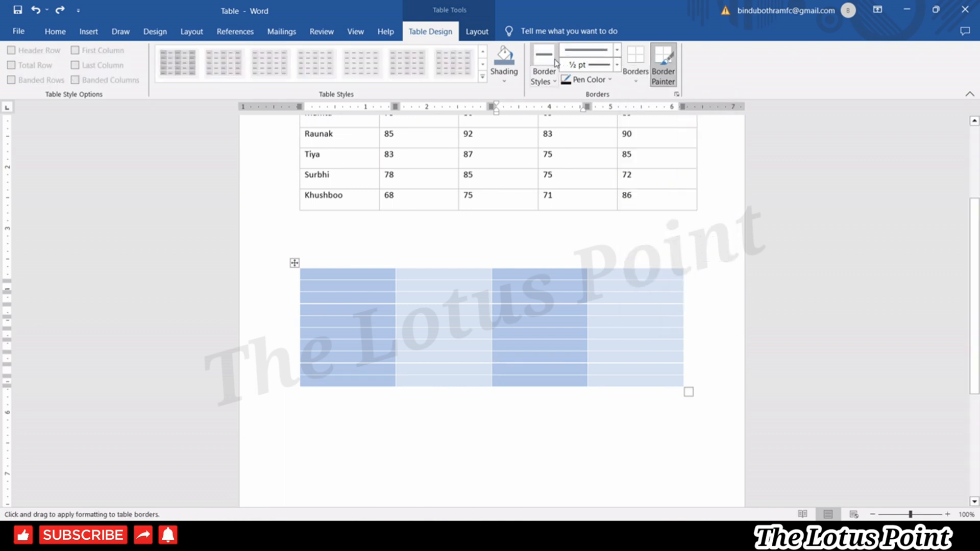
{"action": "left_click", "coordinate": [554, 80]}
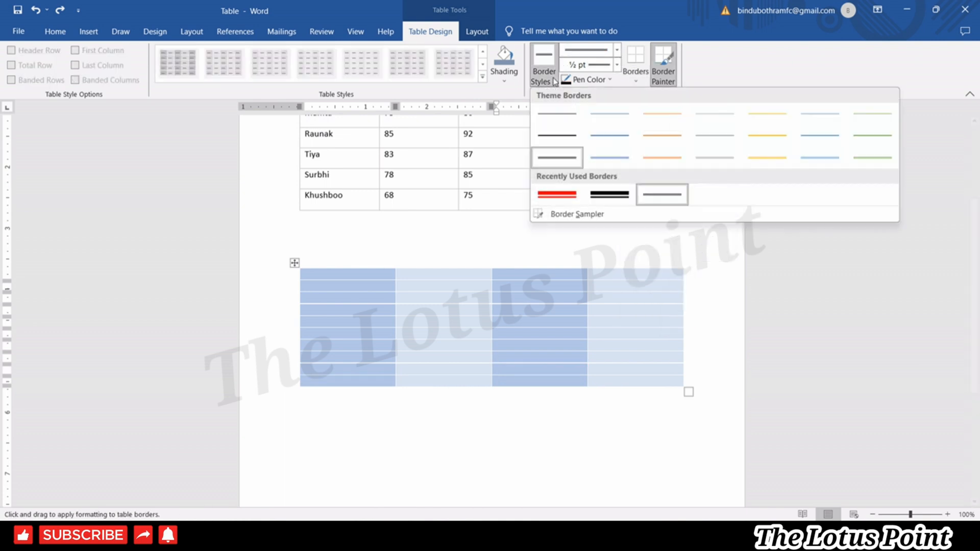
{"action": "left_click", "coordinate": [557, 114]}
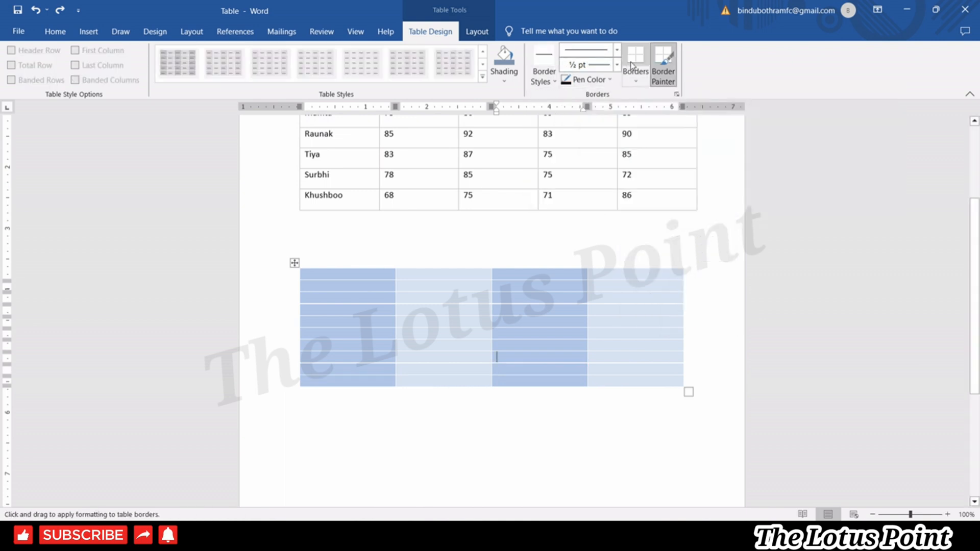
{"action": "left_click", "coordinate": [555, 80]}
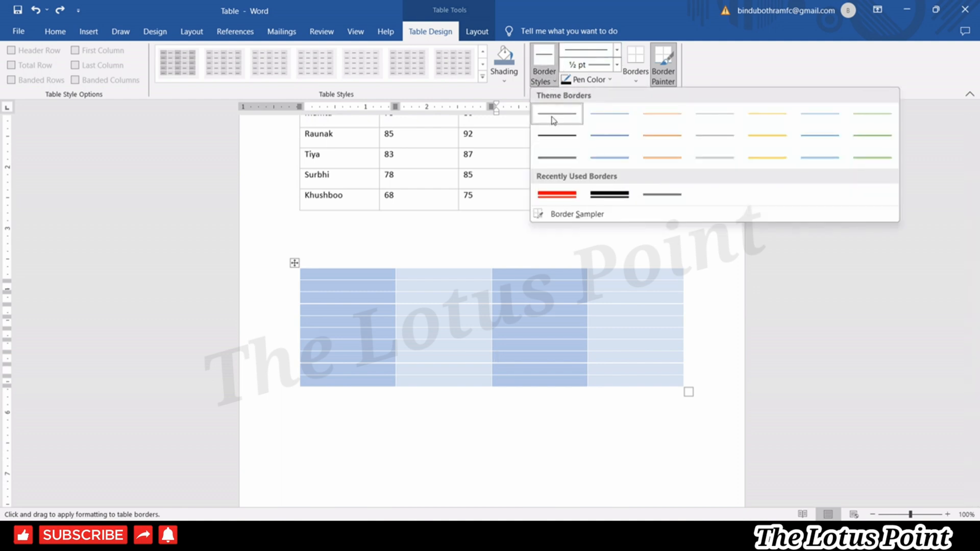
{"action": "left_click", "coordinate": [557, 135]}
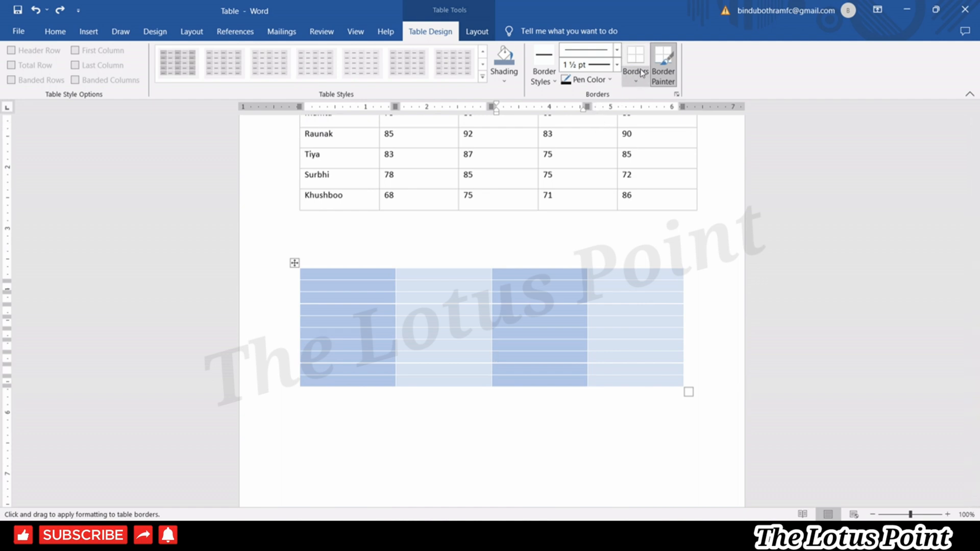
{"action": "left_click", "coordinate": [497, 363]}
{"action": "key", "text": "ctrl+z"}
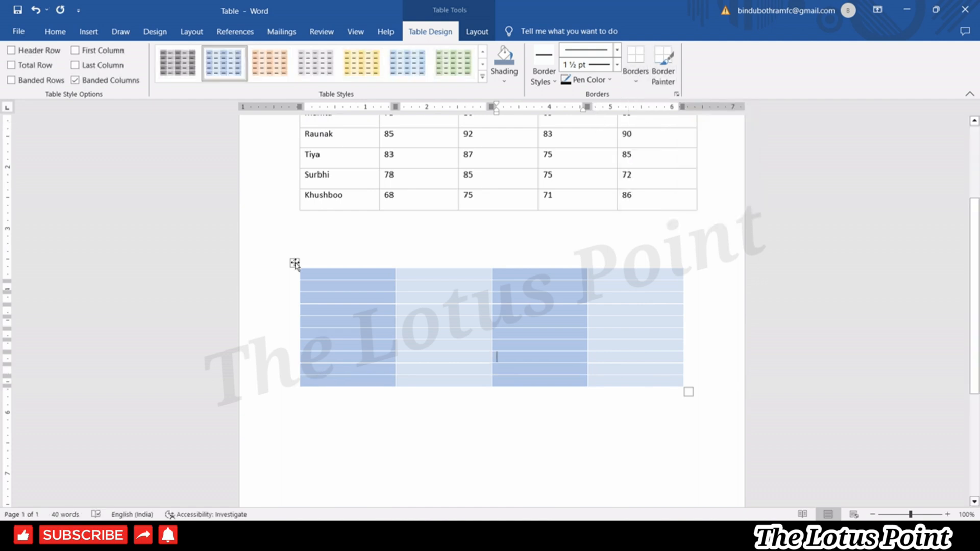
{"action": "left_click", "coordinate": [295, 263]}
{"action": "left_click", "coordinate": [638, 79]}
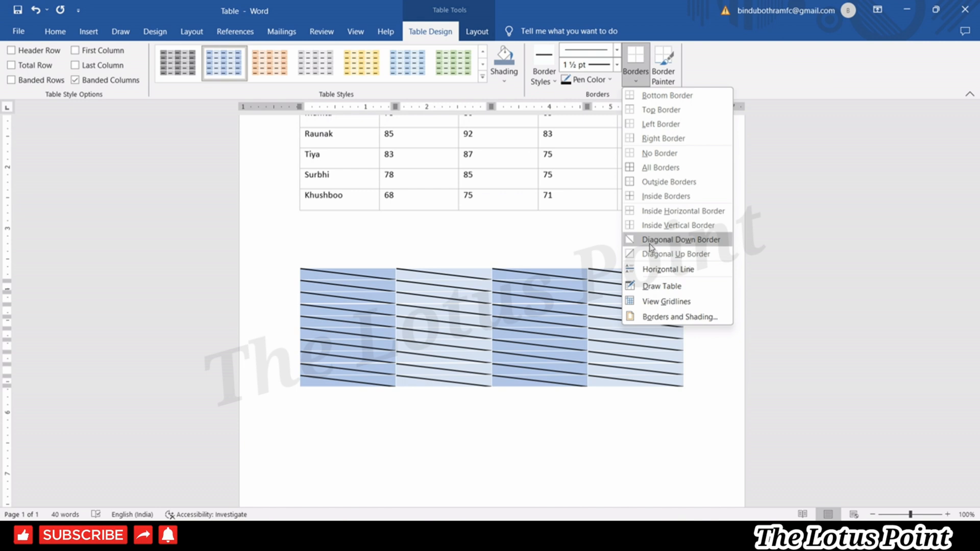
Select the empty lower table and bring up the full Borders and Shading settings.
{"action": "left_click", "coordinate": [651, 272]}
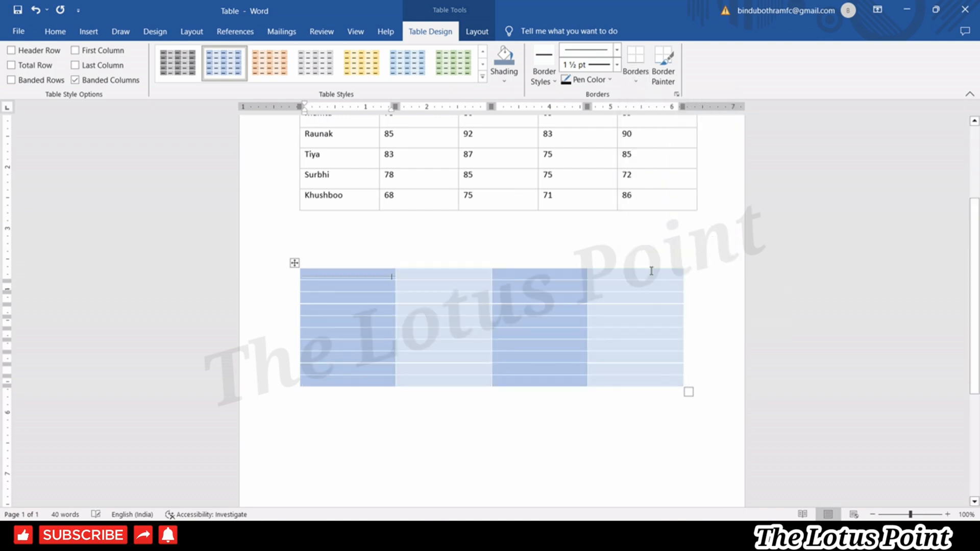
{"action": "left_click", "coordinate": [674, 423]}
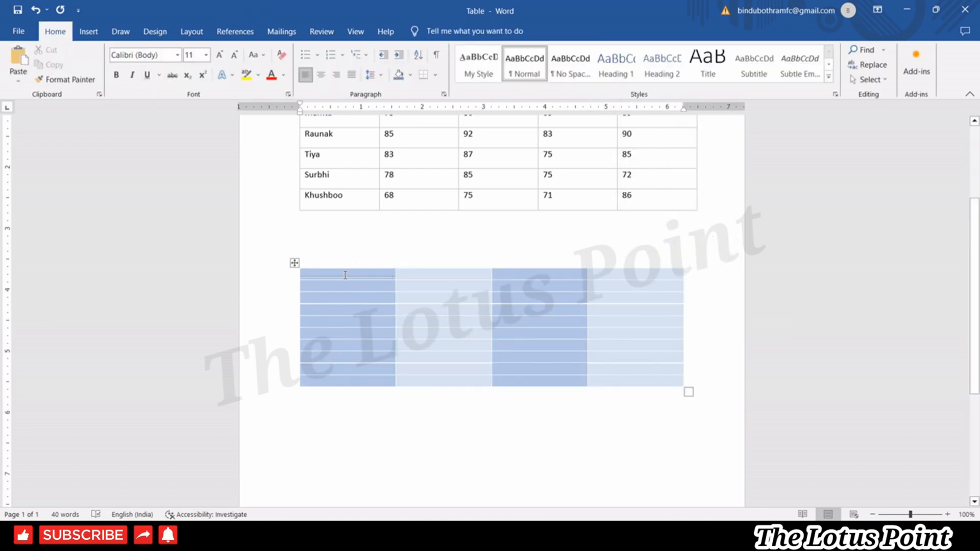
{"action": "left_click", "coordinate": [295, 263]}
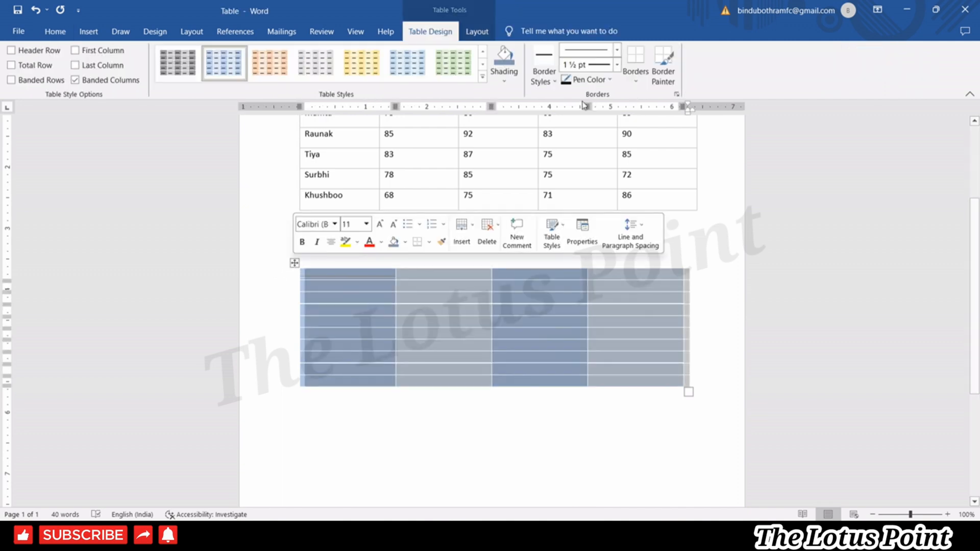
{"action": "left_click", "coordinate": [636, 77]}
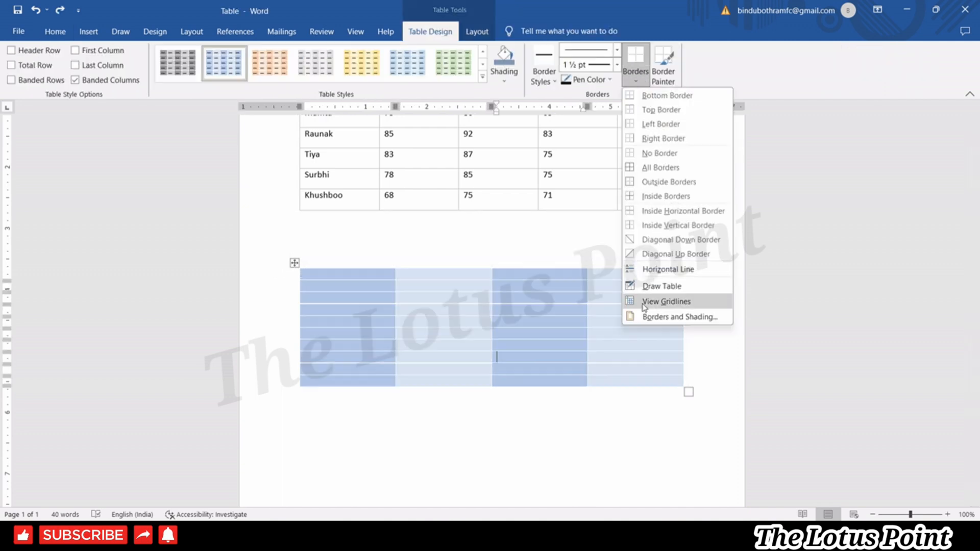
{"action": "left_click", "coordinate": [658, 317]}
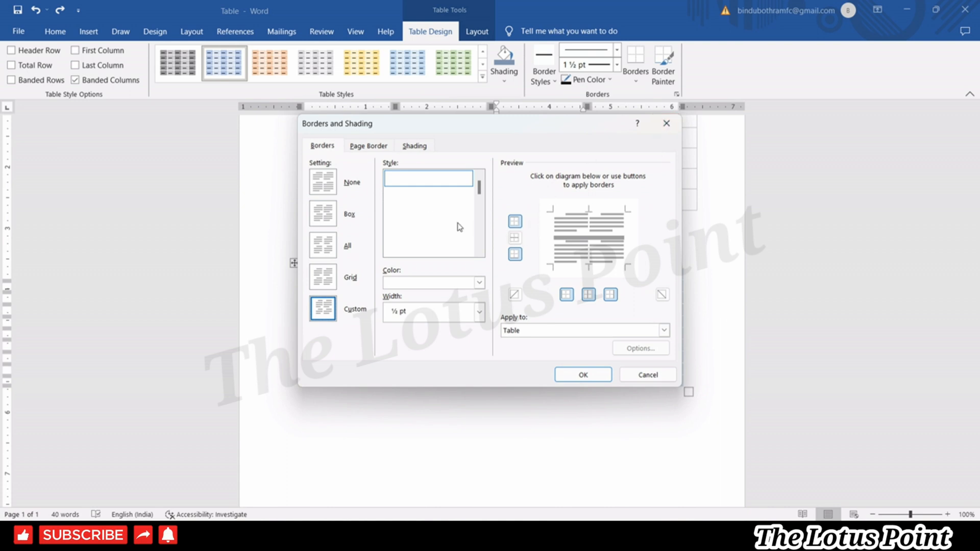
Choose a heavier line style in Red at 3 pt width and confirm.
{"action": "scroll", "coordinate": [480, 188], "scroll_direction": "down", "scroll_amount": 5}
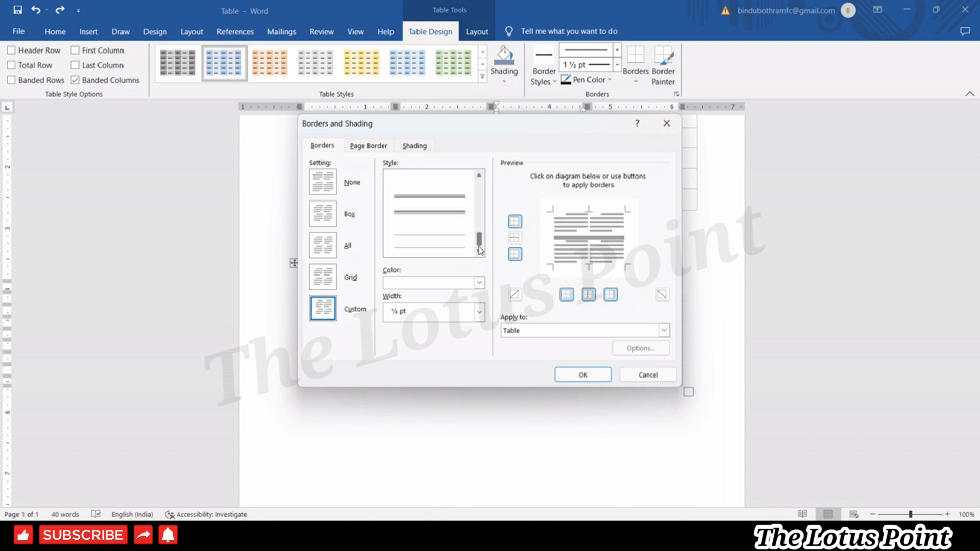
{"action": "left_click", "coordinate": [447, 219]}
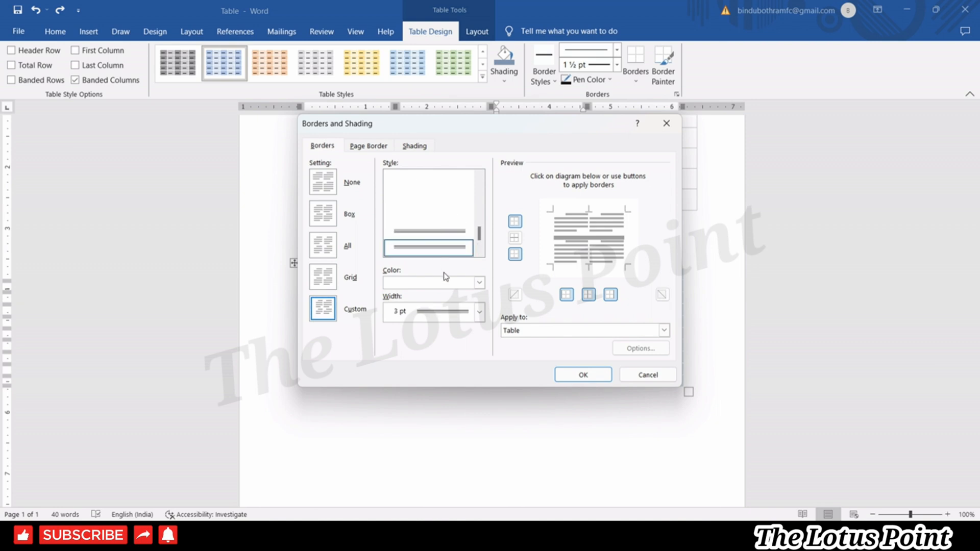
{"action": "left_click", "coordinate": [481, 285]}
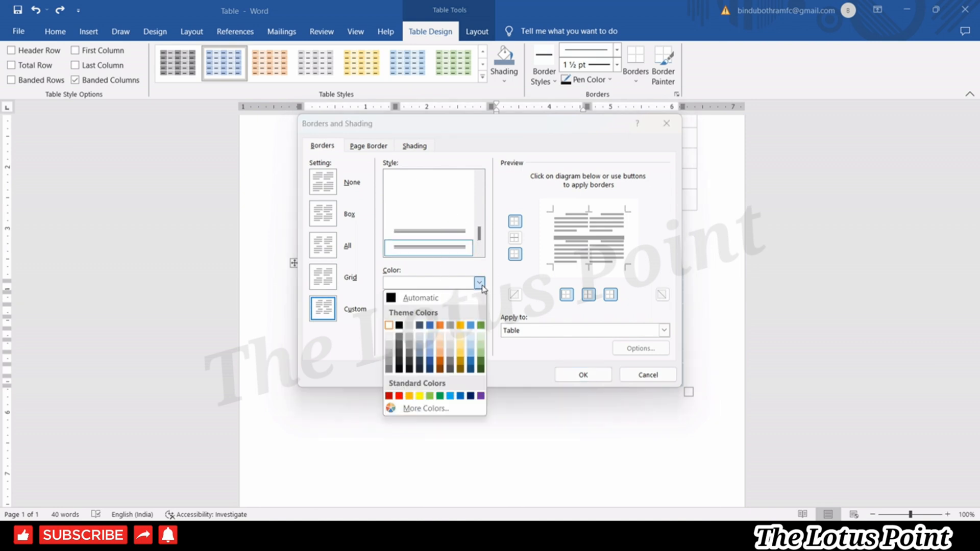
{"action": "left_click", "coordinate": [399, 396]}
{"action": "left_click", "coordinate": [479, 312]}
{"action": "left_click", "coordinate": [578, 377]}
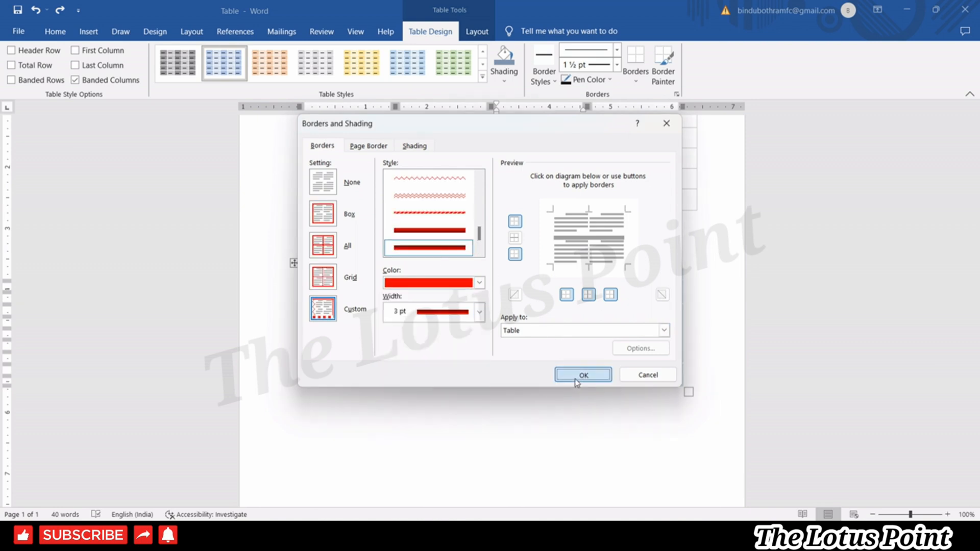
{"action": "left_click", "coordinate": [579, 377]}
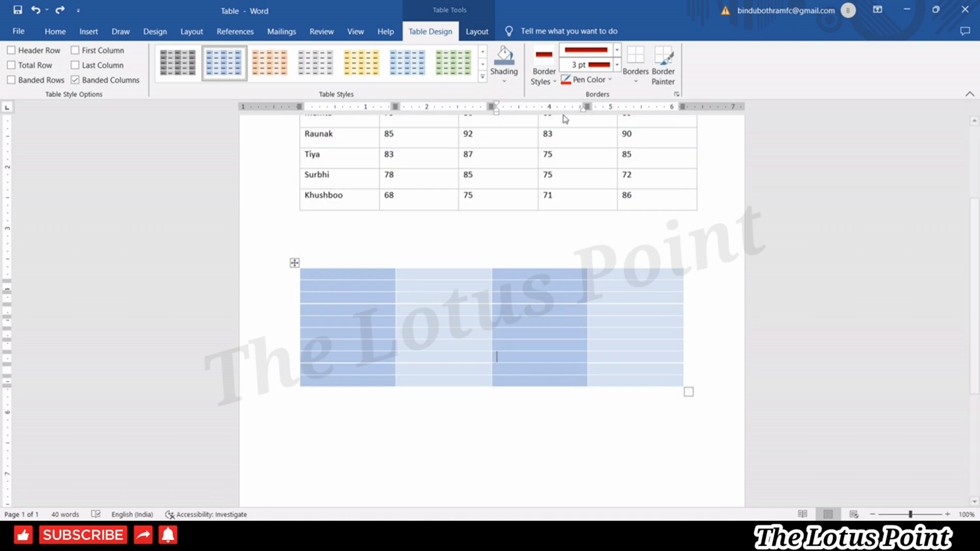
Apply the red 3 pt borders to all cells of the lower table.
{"action": "left_click", "coordinate": [641, 84]}
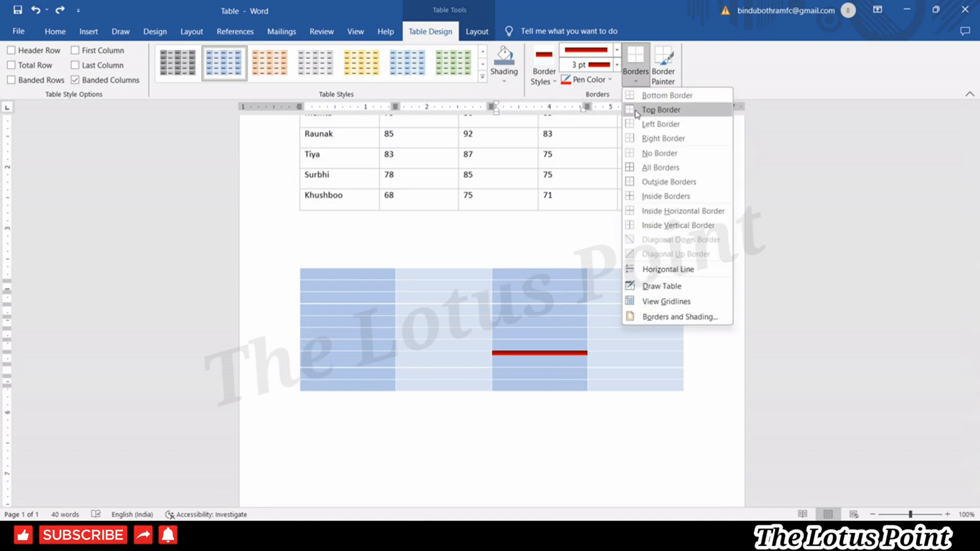
{"action": "left_click", "coordinate": [635, 167]}
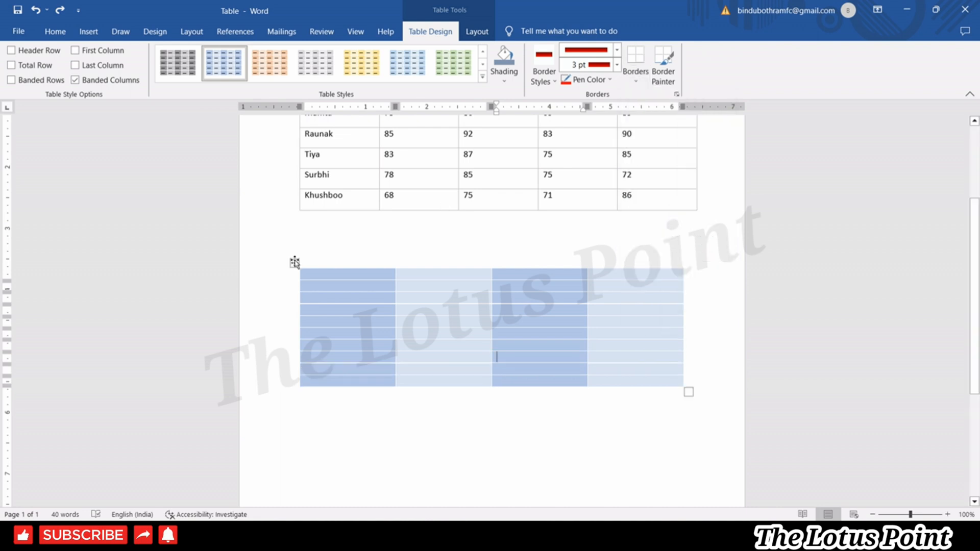
{"action": "left_click", "coordinate": [294, 262]}
{"action": "left_click", "coordinate": [635, 80]}
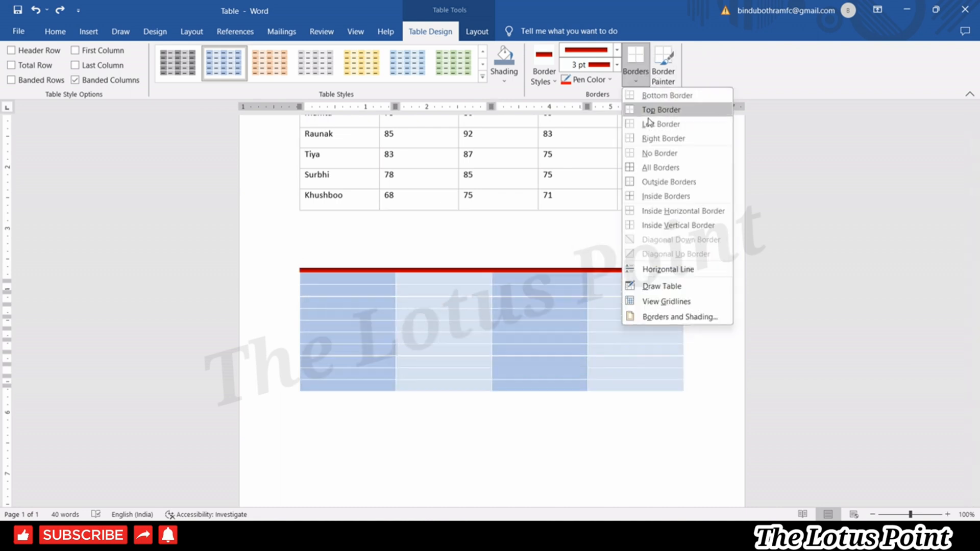
{"action": "left_click", "coordinate": [642, 168]}
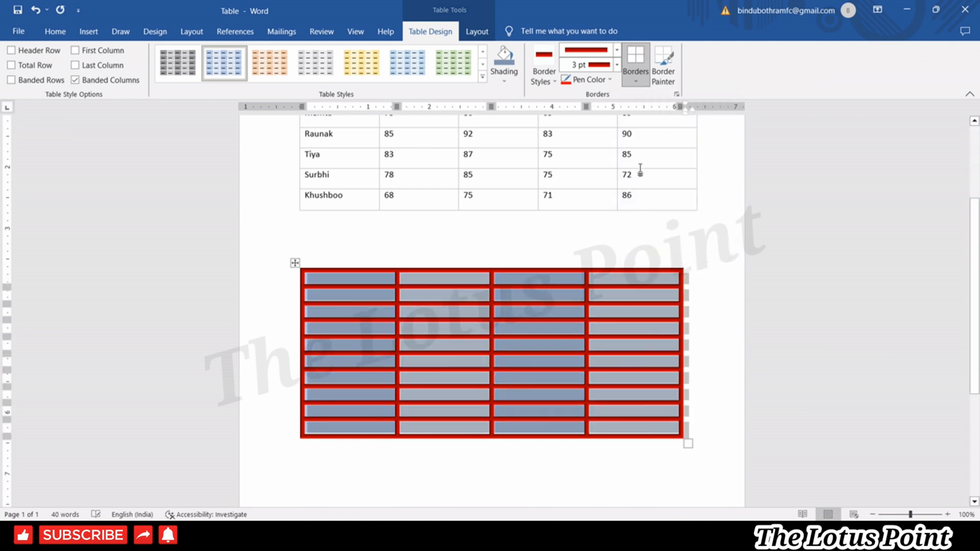
Shade every cell of the lower table orange.
{"action": "left_click", "coordinate": [510, 74]}
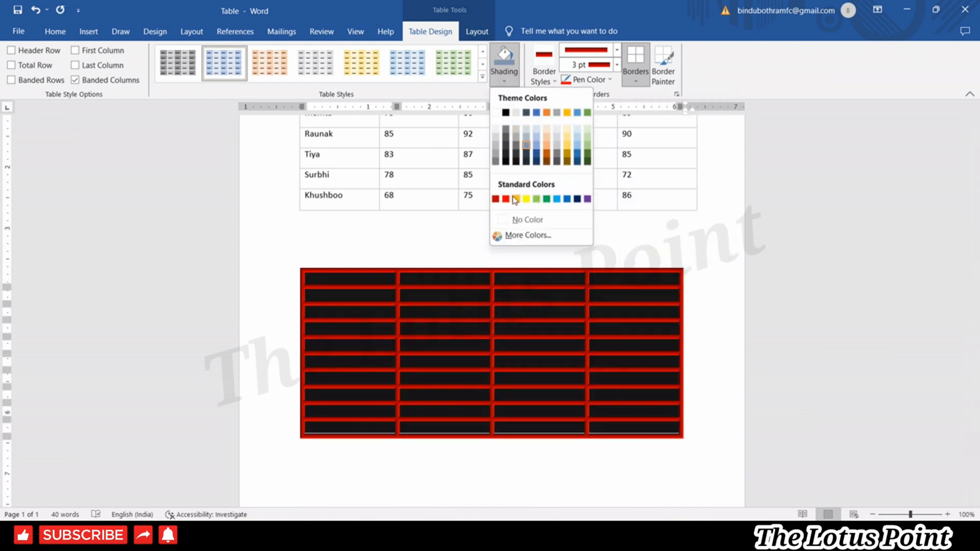
{"action": "left_click", "coordinate": [515, 198]}
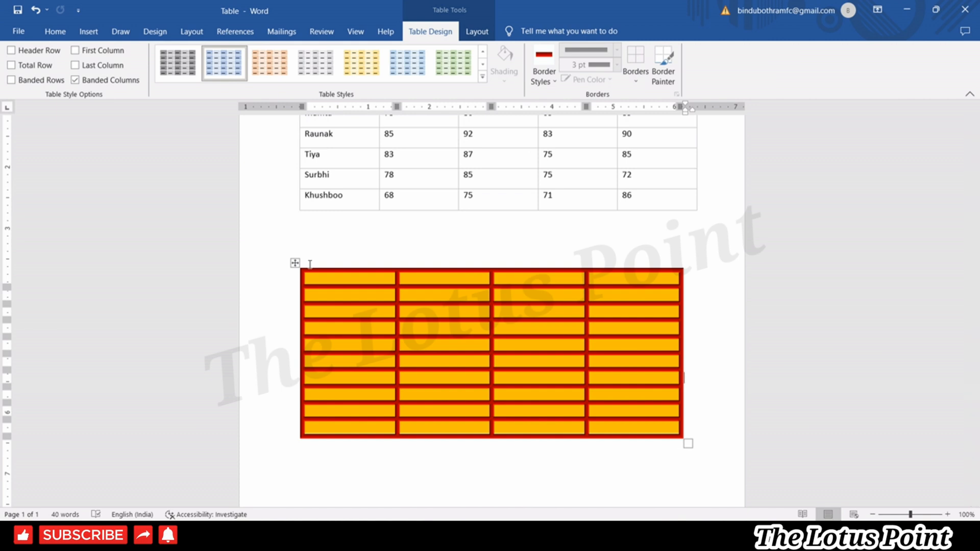
{"action": "left_click", "coordinate": [466, 34]}
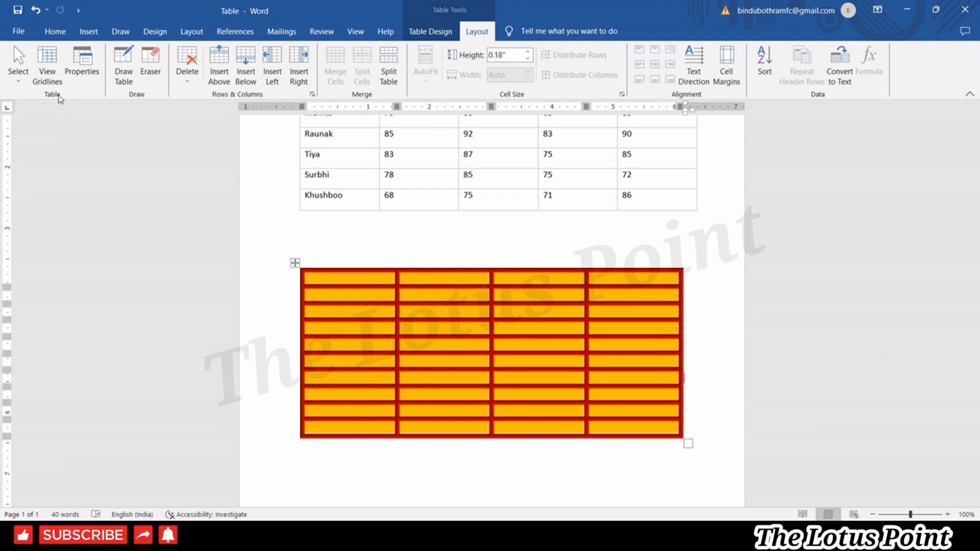
Use Layout > Select to select a cell, a column, the rows, then the entire table.
{"action": "left_click", "coordinate": [18, 74]}
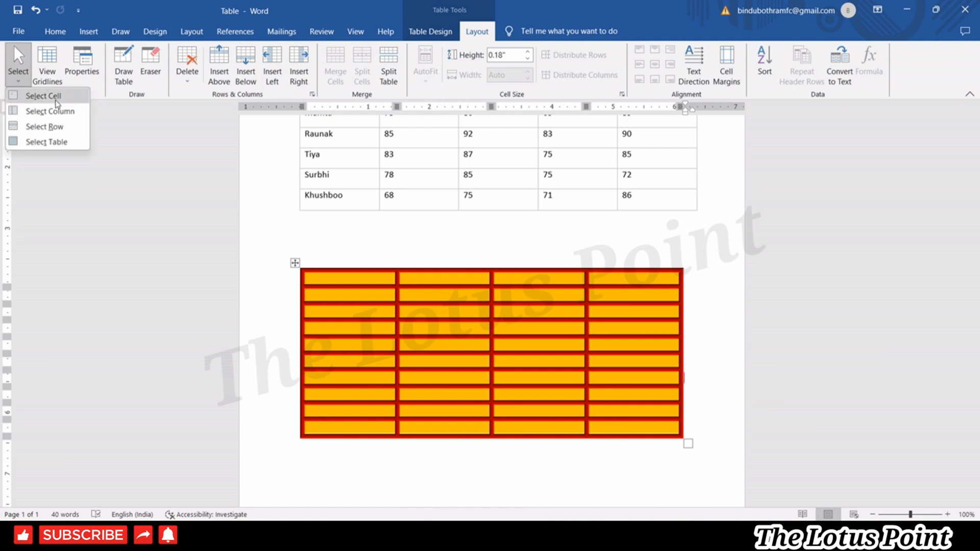
{"action": "left_click", "coordinate": [57, 101]}
{"action": "left_click", "coordinate": [21, 75]}
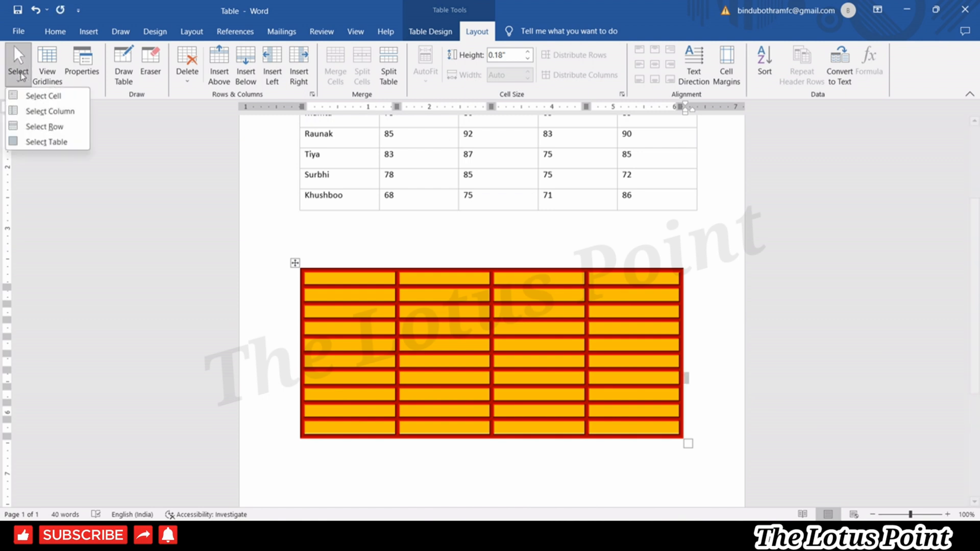
{"action": "left_click", "coordinate": [46, 111]}
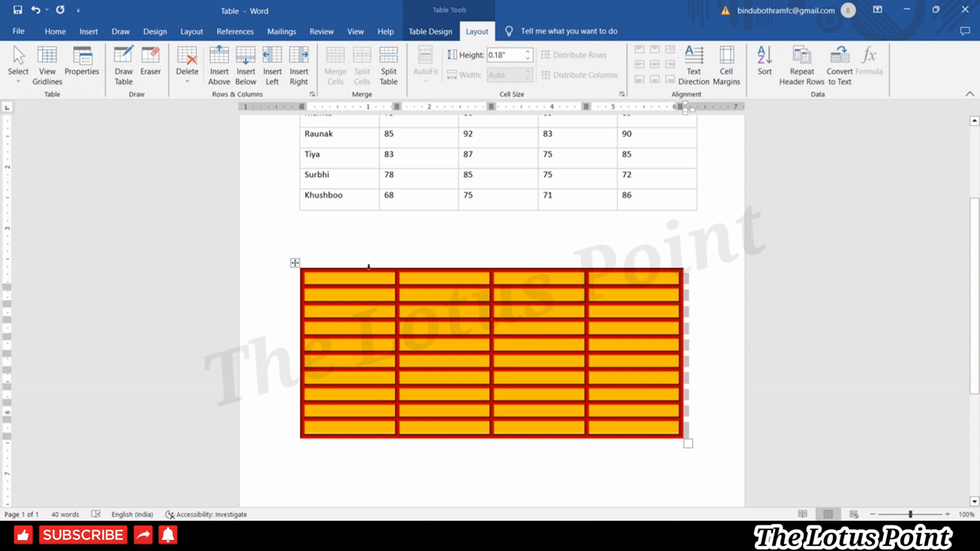
{"action": "left_click", "coordinate": [19, 76]}
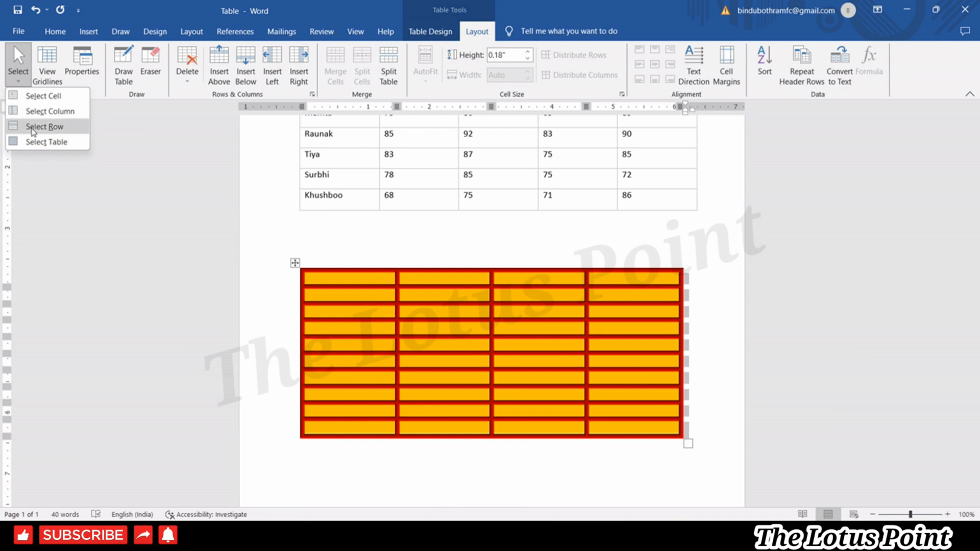
{"action": "left_click", "coordinate": [33, 132]}
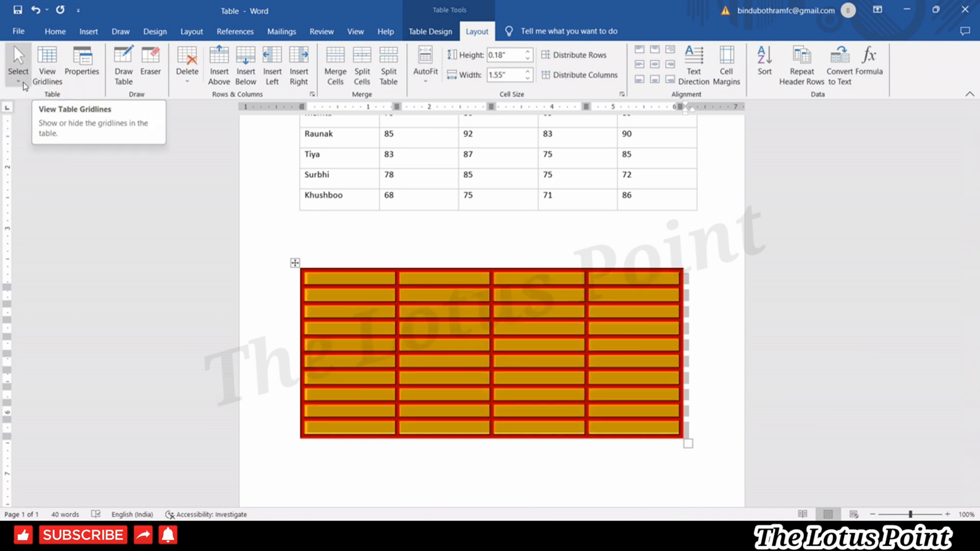
{"action": "left_click", "coordinate": [18, 72]}
{"action": "left_click", "coordinate": [29, 143]}
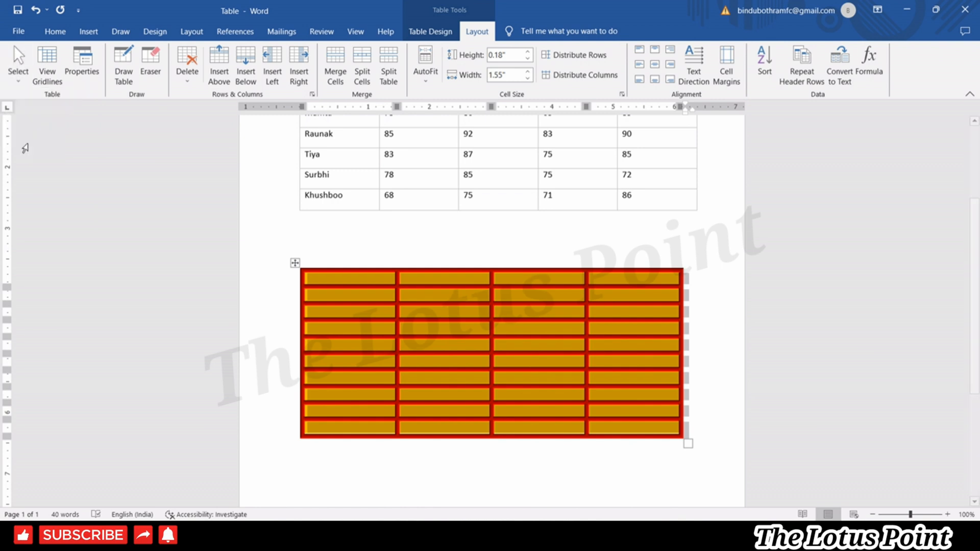
{"action": "left_click", "coordinate": [21, 85]}
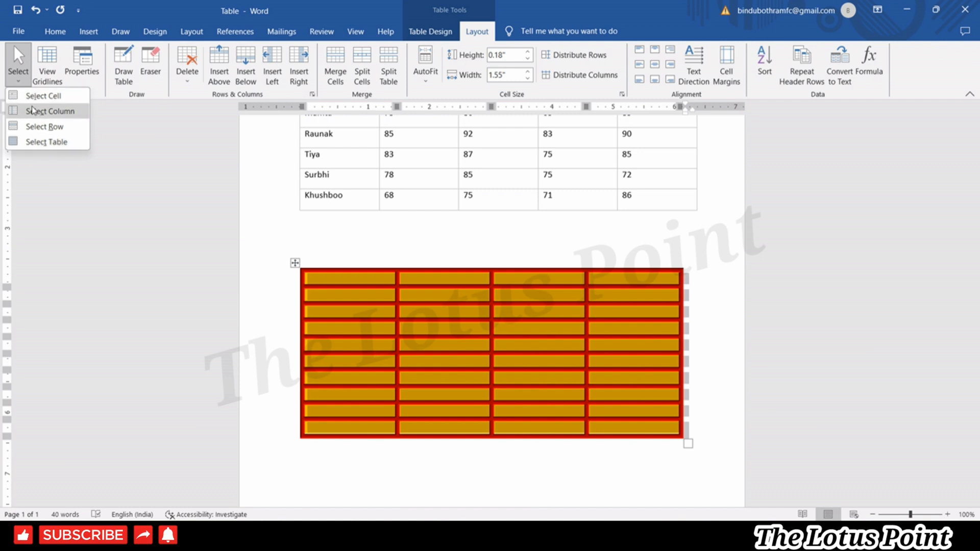
{"action": "left_click", "coordinate": [430, 31]}
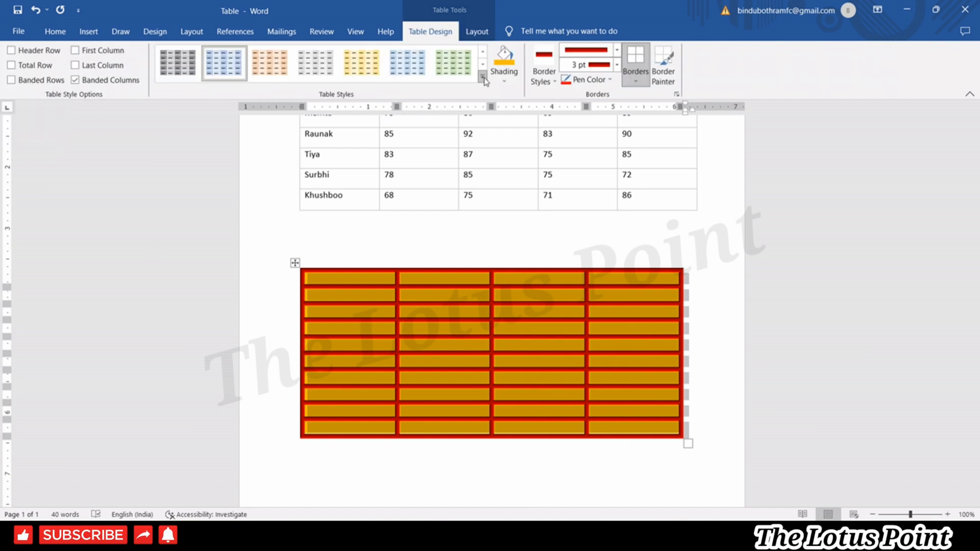
Apply the first Grid Tables style to the lower table.
{"action": "left_click", "coordinate": [486, 82]}
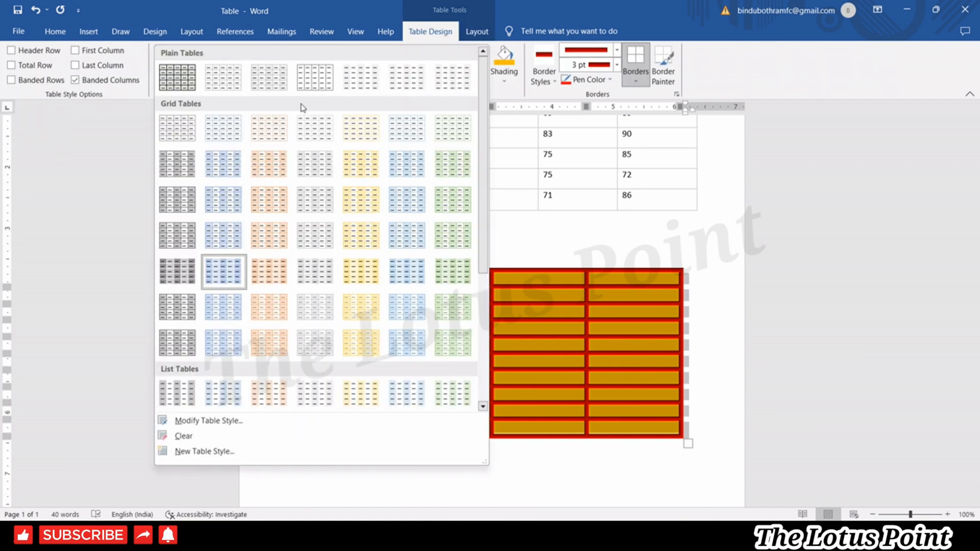
{"action": "left_click", "coordinate": [180, 136]}
{"action": "left_click_drag", "start_coordinate": [352, 321], "coordinate": [360, 429]}
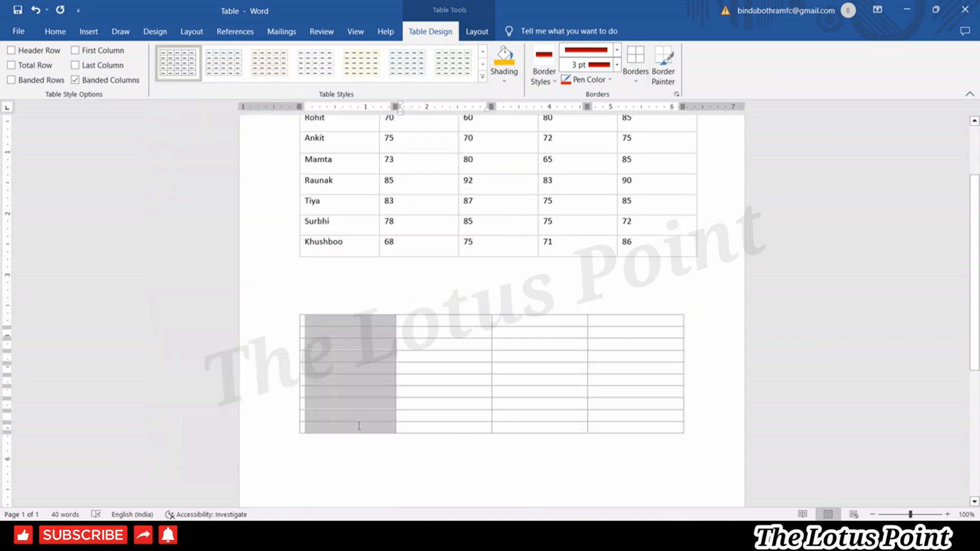
{"action": "left_click", "coordinate": [321, 346]}
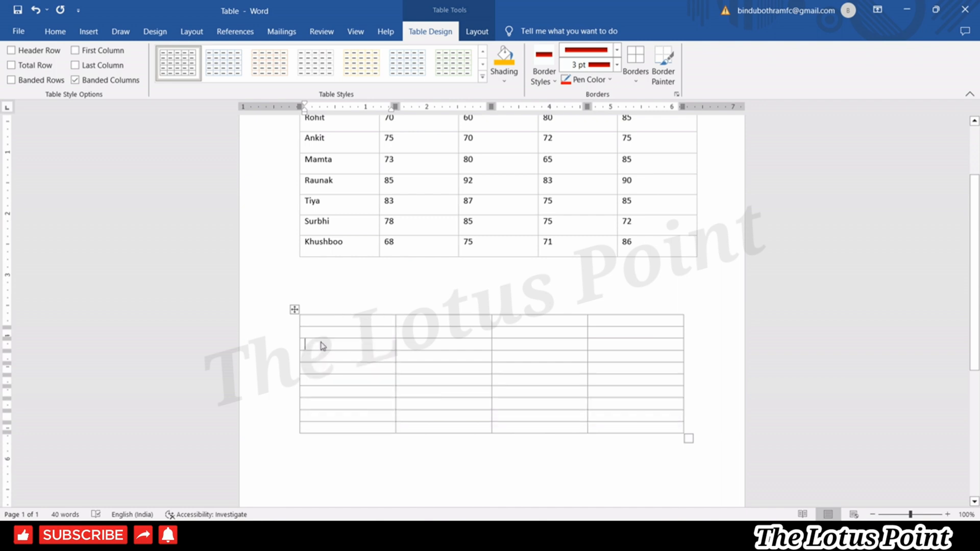
Drag-select cells in rows 2 and 3, then select the whole empty table.
{"action": "left_click_drag", "start_coordinate": [314, 333], "coordinate": [633, 343]}
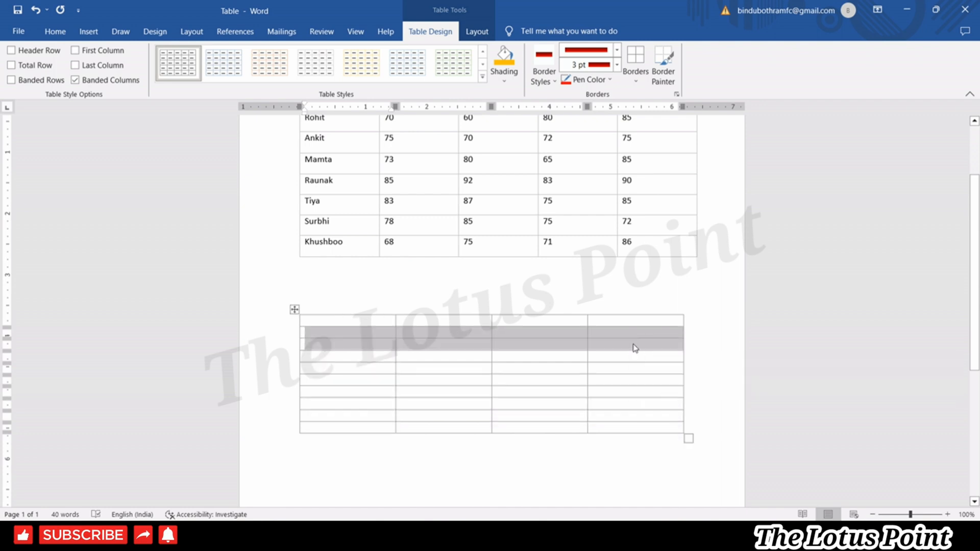
{"action": "left_click", "coordinate": [635, 342]}
{"action": "left_click_drag", "start_coordinate": [669, 343], "coordinate": [327, 329]}
{"action": "left_click", "coordinate": [295, 309]}
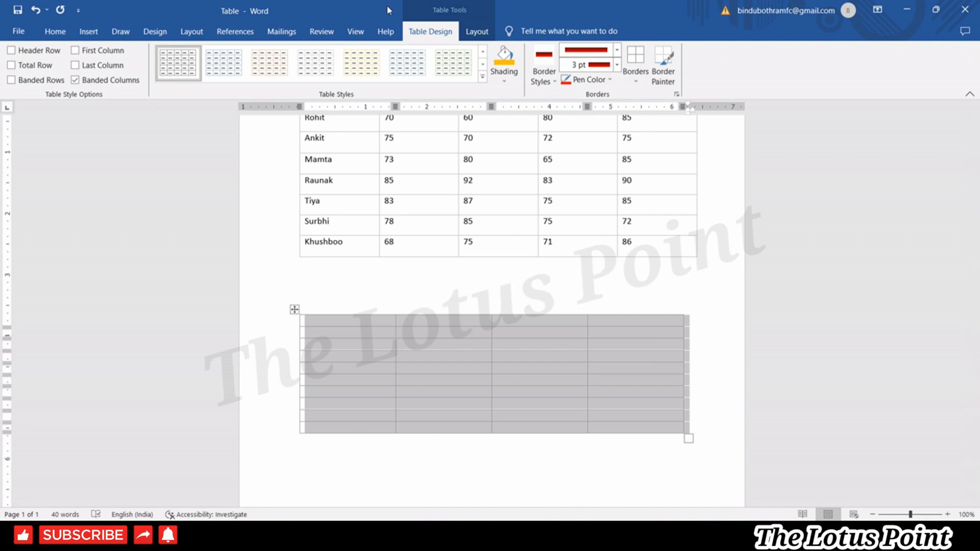
{"action": "left_click", "coordinate": [476, 31]}
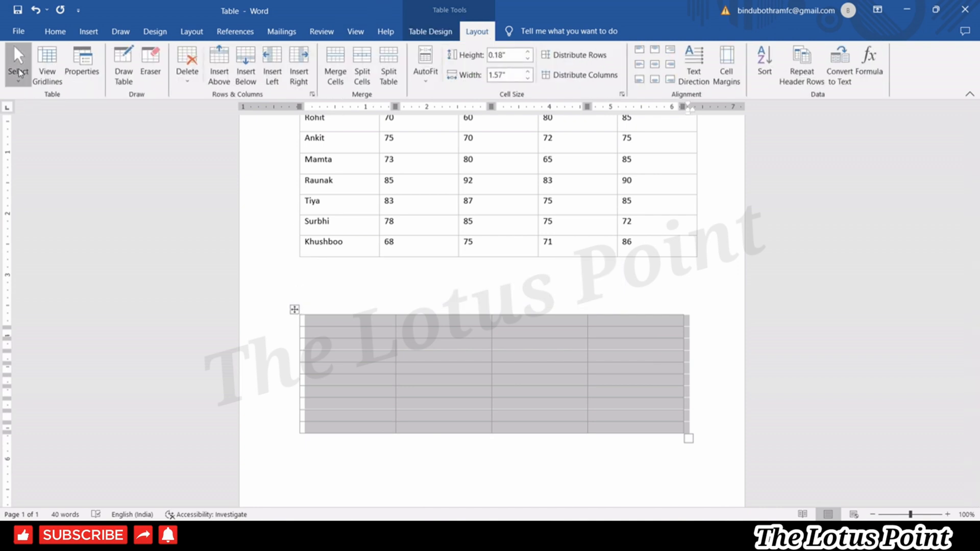
Use Layout > Select to select column 2, every row, then the entire lower table.
{"action": "left_click", "coordinate": [18, 63]}
{"action": "left_click", "coordinate": [404, 343]}
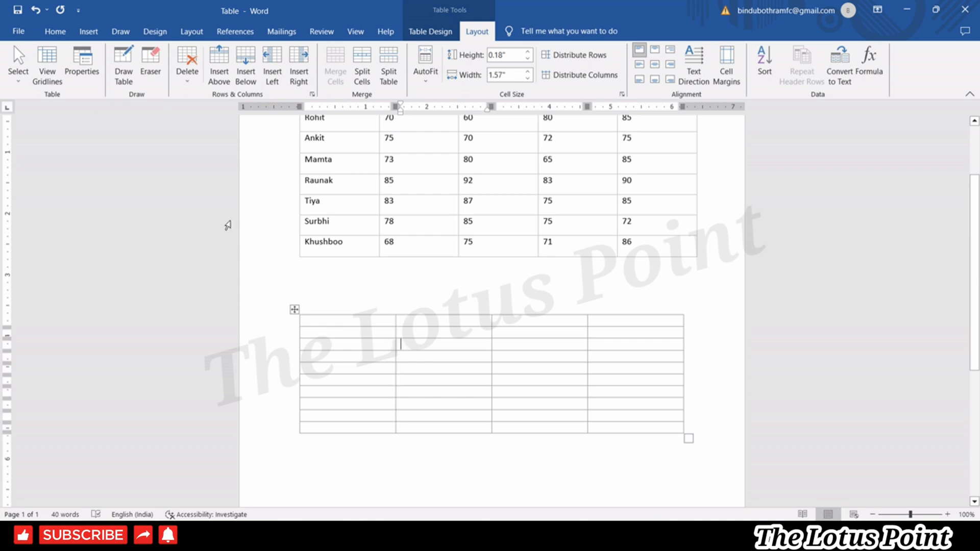
{"action": "left_click", "coordinate": [18, 64]}
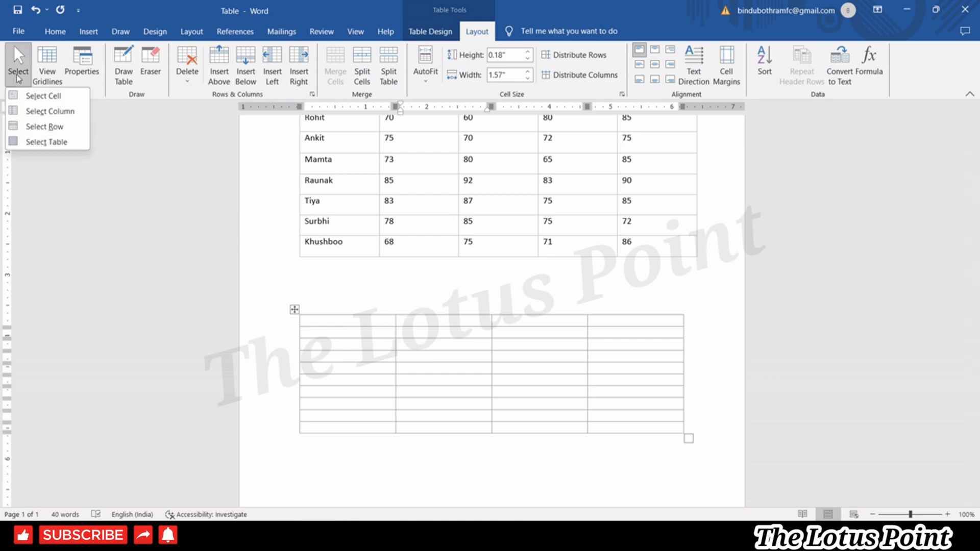
{"action": "left_click", "coordinate": [43, 110]}
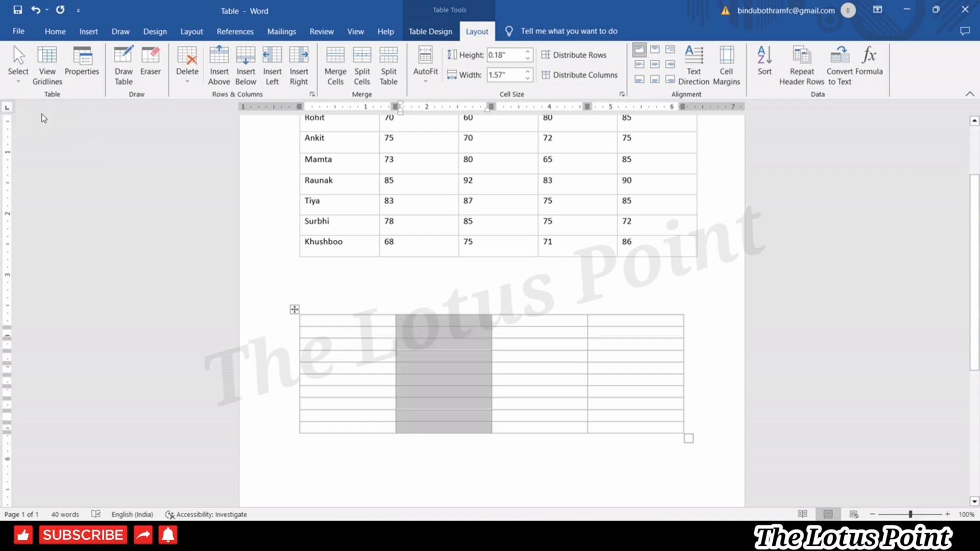
{"action": "left_click", "coordinate": [19, 71]}
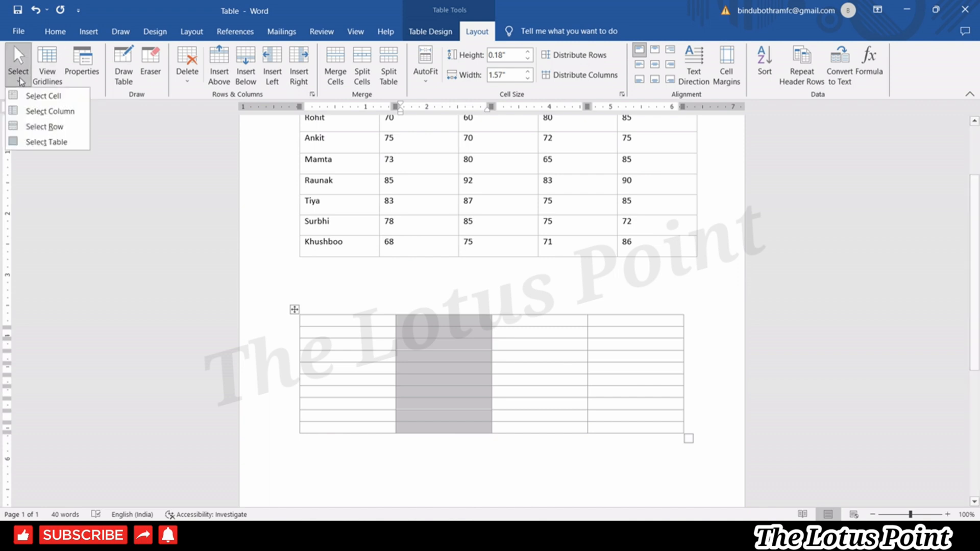
{"action": "left_click", "coordinate": [31, 127]}
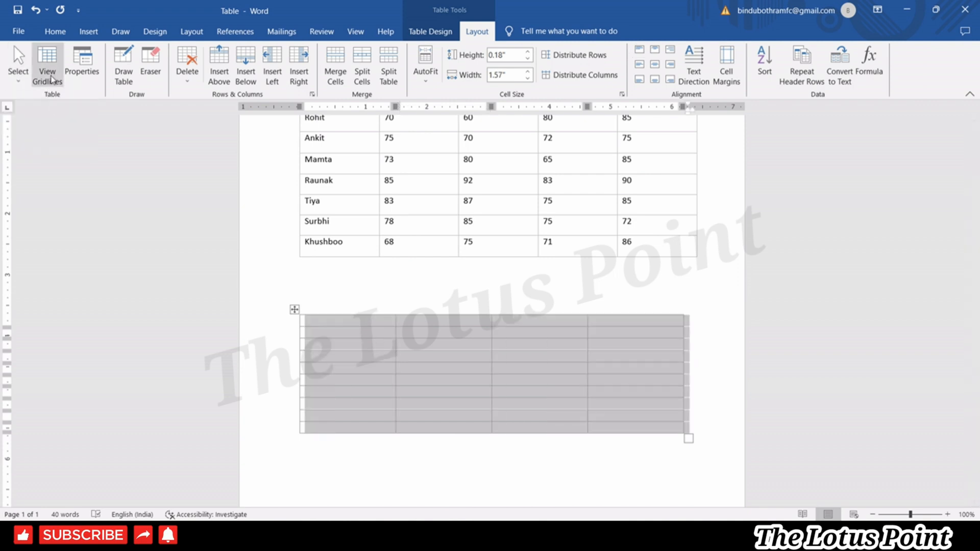
{"action": "left_click", "coordinate": [23, 77]}
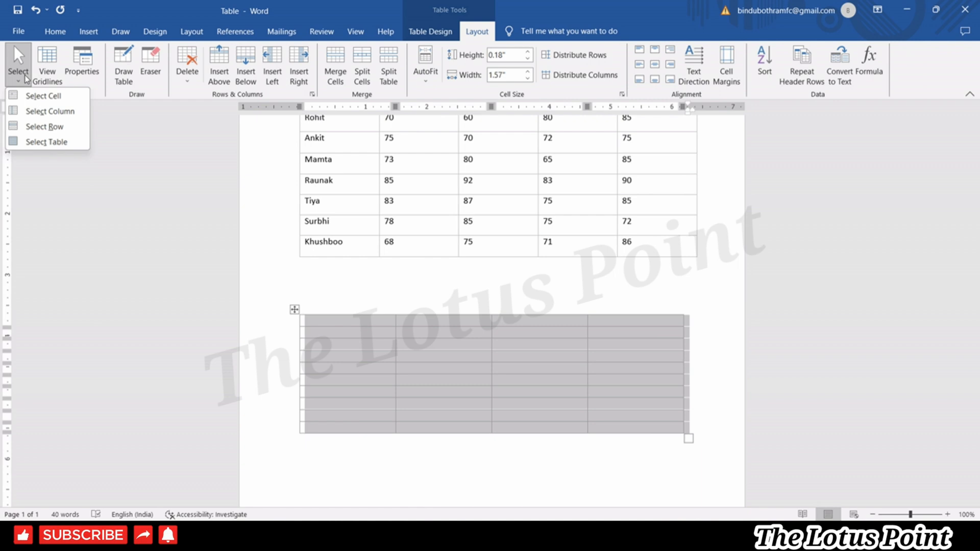
{"action": "left_click", "coordinate": [362, 371]}
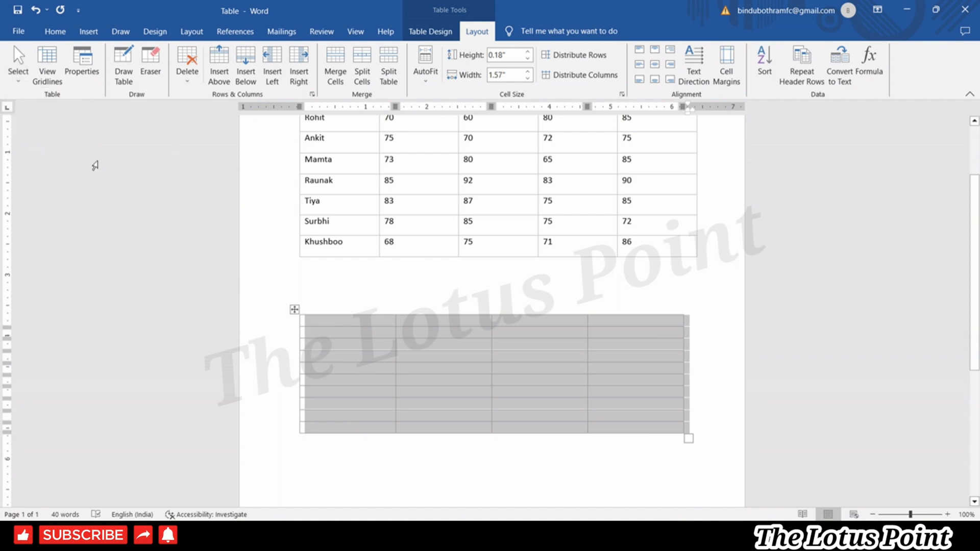
Turn on View Gridlines and apply the Plain Table 4 style to the lower table.
{"action": "left_click", "coordinate": [46, 66]}
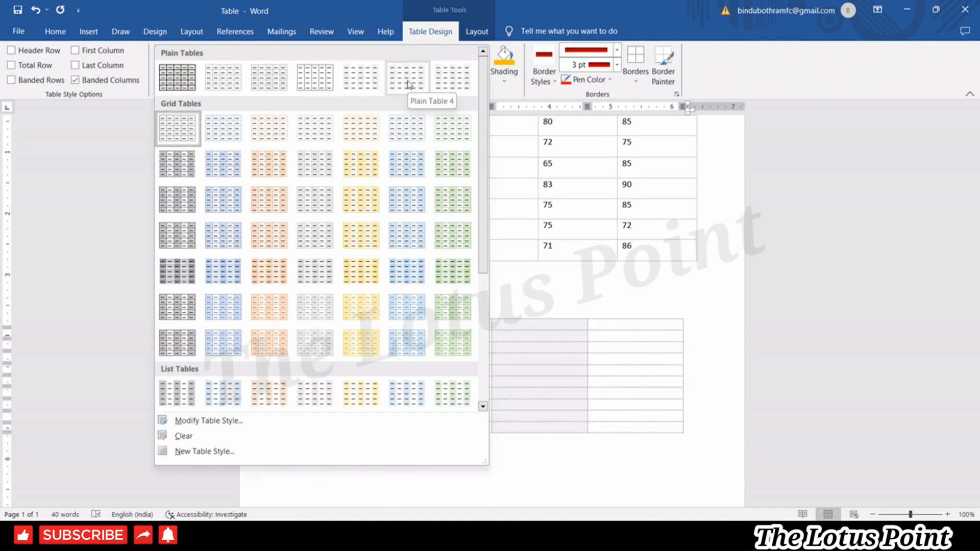
{"action": "left_click", "coordinate": [406, 80]}
{"action": "left_click", "coordinate": [369, 355]}
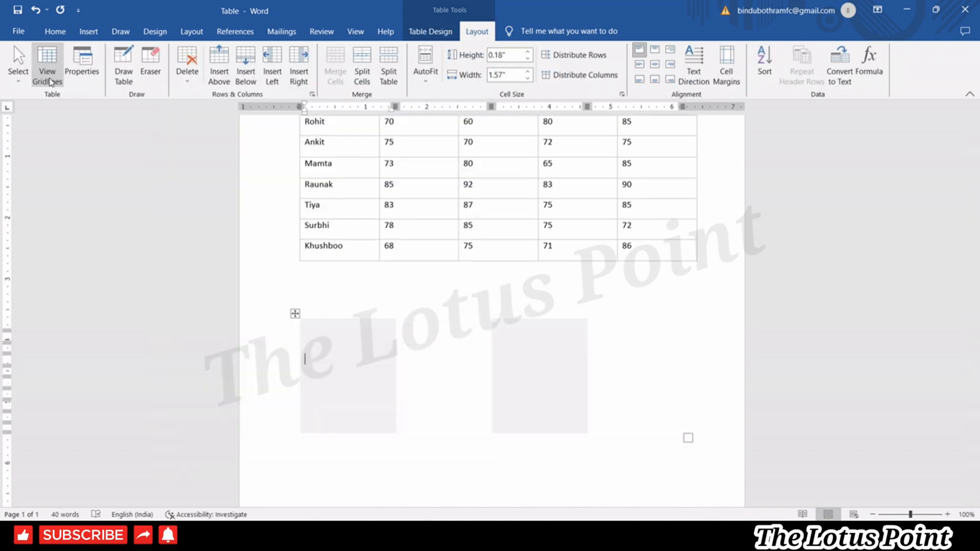
{"action": "left_click", "coordinate": [491, 493]}
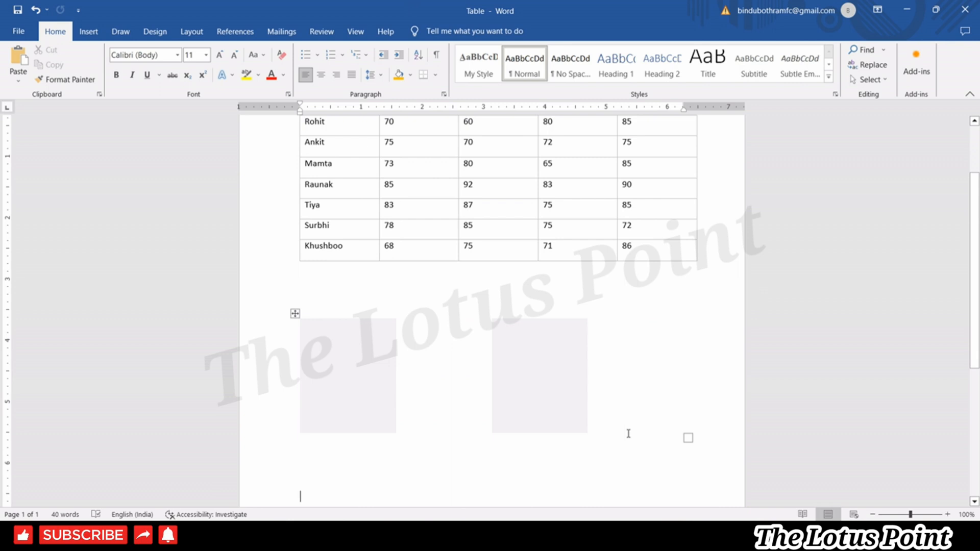
{"action": "left_click", "coordinate": [479, 384]}
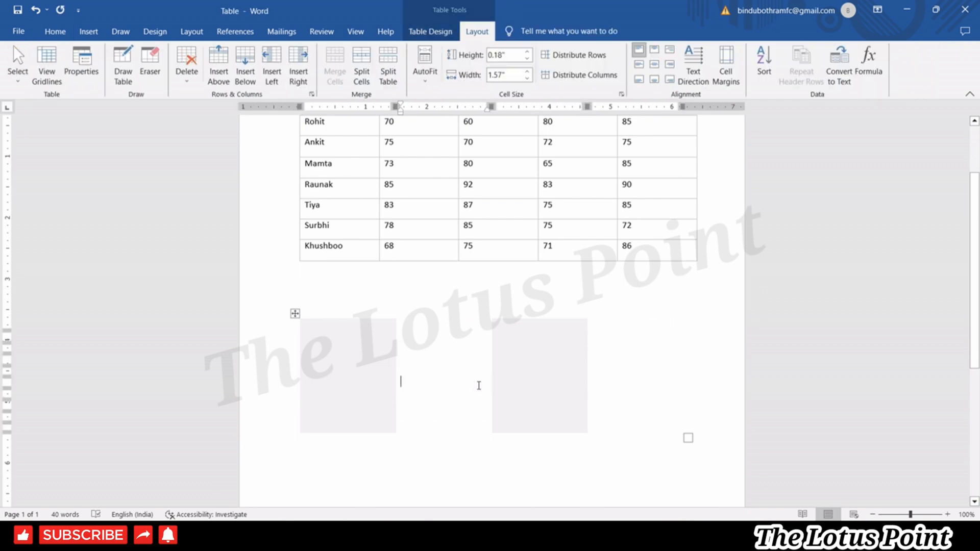
{"action": "left_click", "coordinate": [297, 313]}
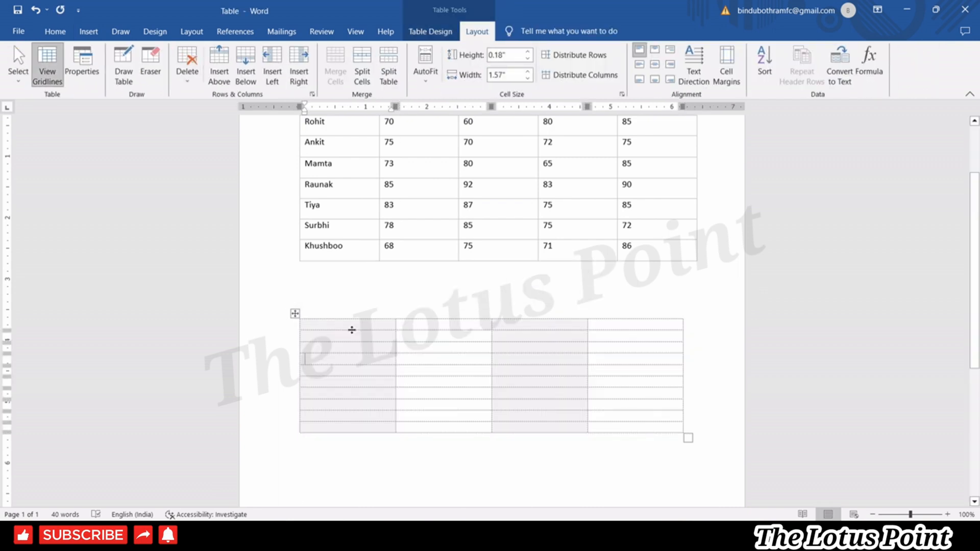
Type 'b' in the first cell and turn View Gridlines off.
{"action": "left_click", "coordinate": [351, 328]}
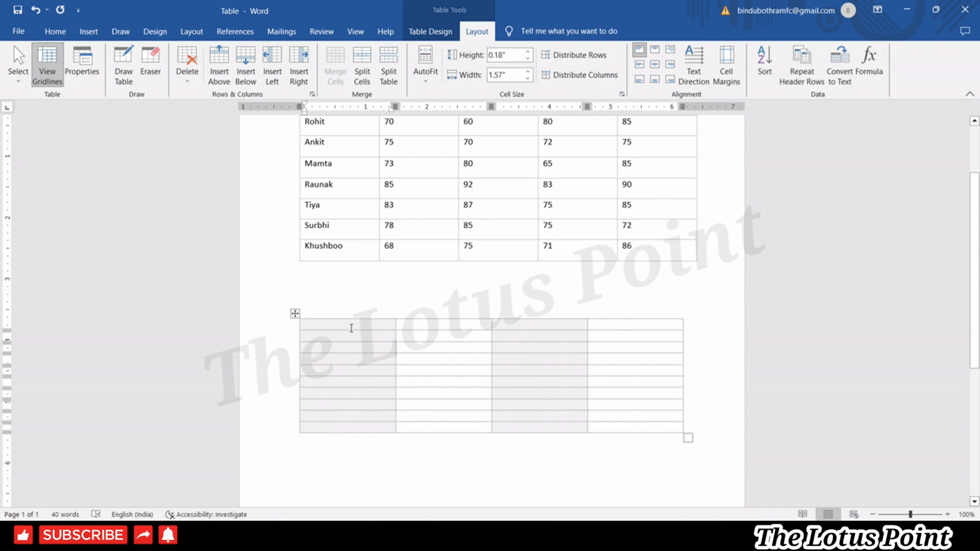
{"action": "type", "text": "b"}
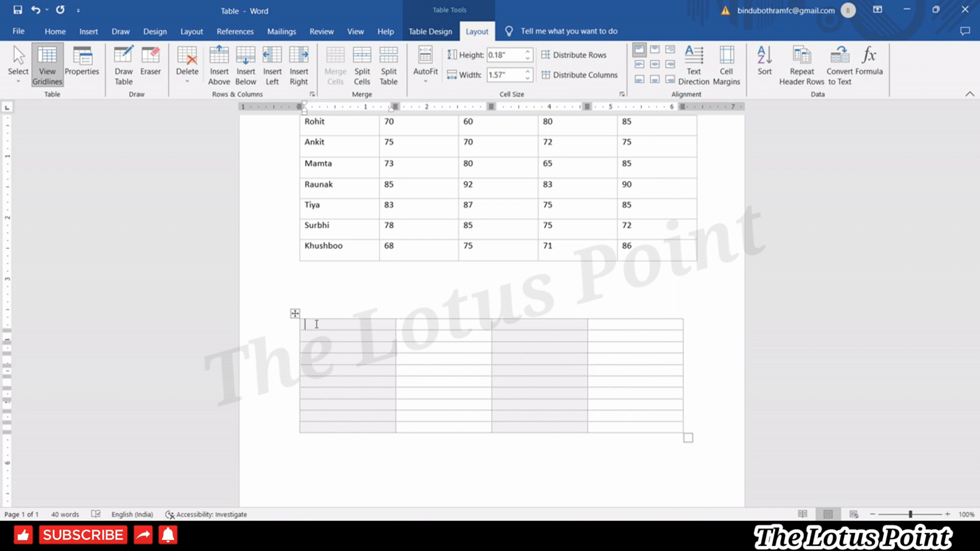
{"action": "left_click", "coordinate": [50, 64]}
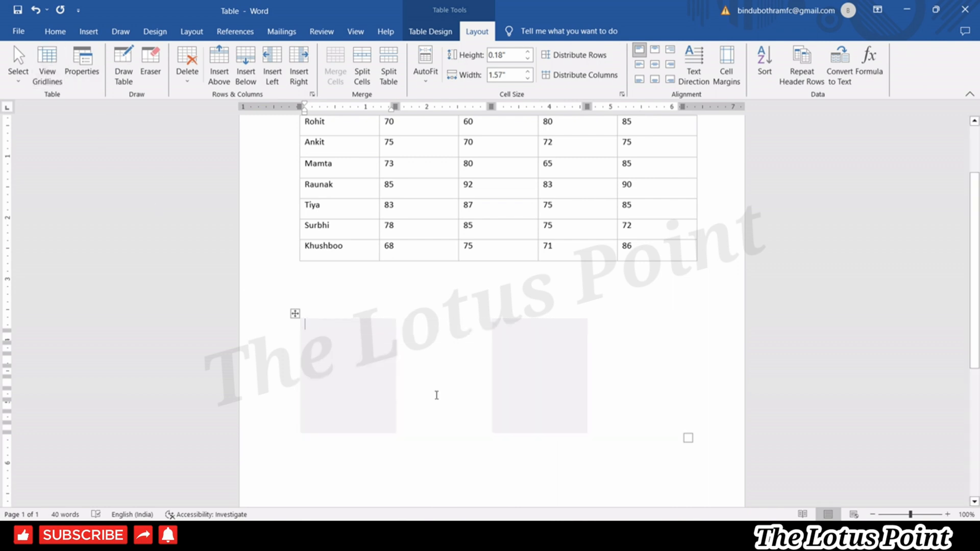
{"action": "left_click", "coordinate": [84, 65]}
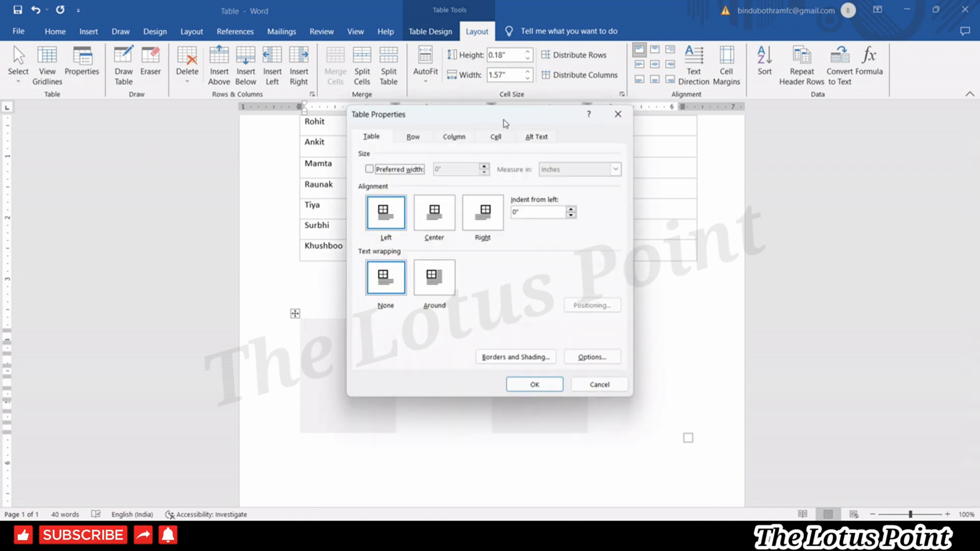
Try left and center alignment in Table Properties, then close it without applying.
{"action": "left_click_drag", "start_coordinate": [504, 120], "coordinate": [790, 111]}
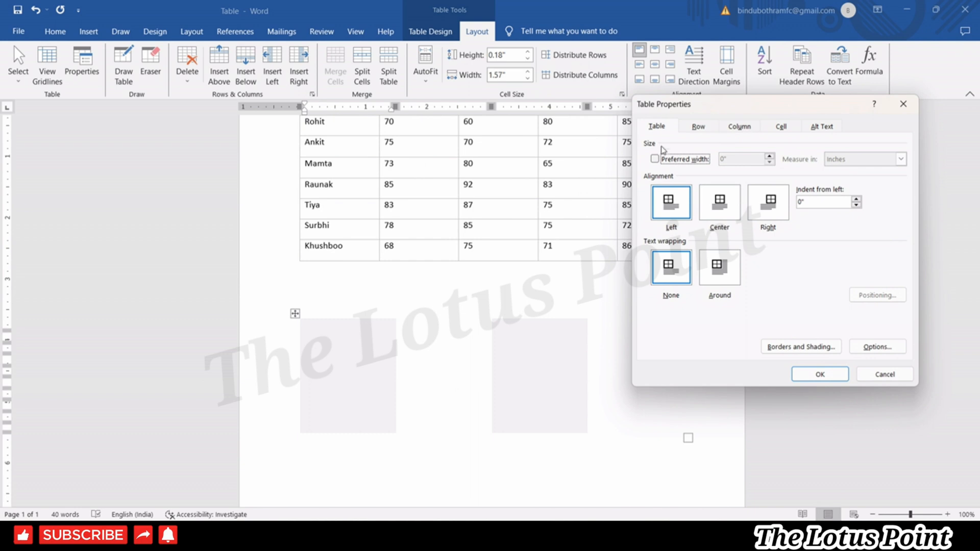
{"action": "left_click", "coordinate": [672, 223]}
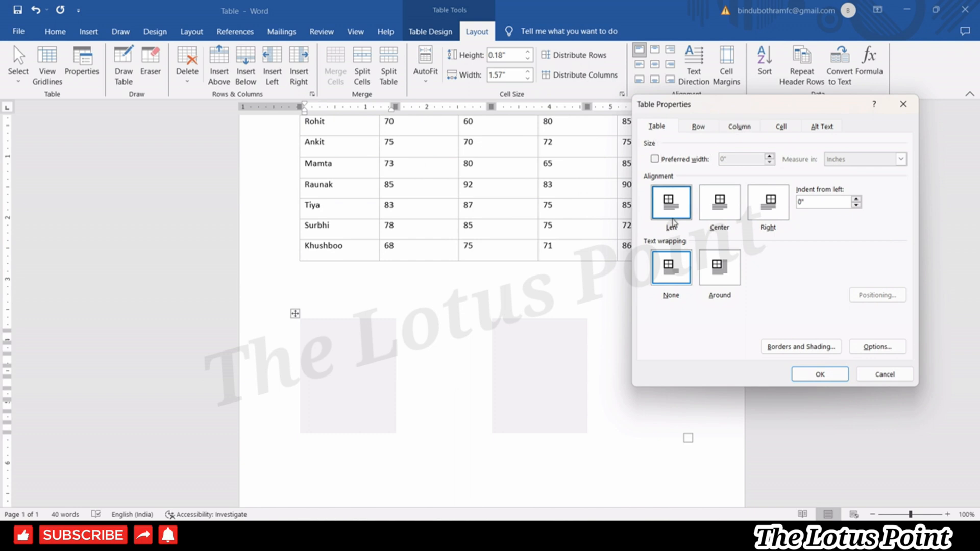
{"action": "left_click", "coordinate": [724, 215]}
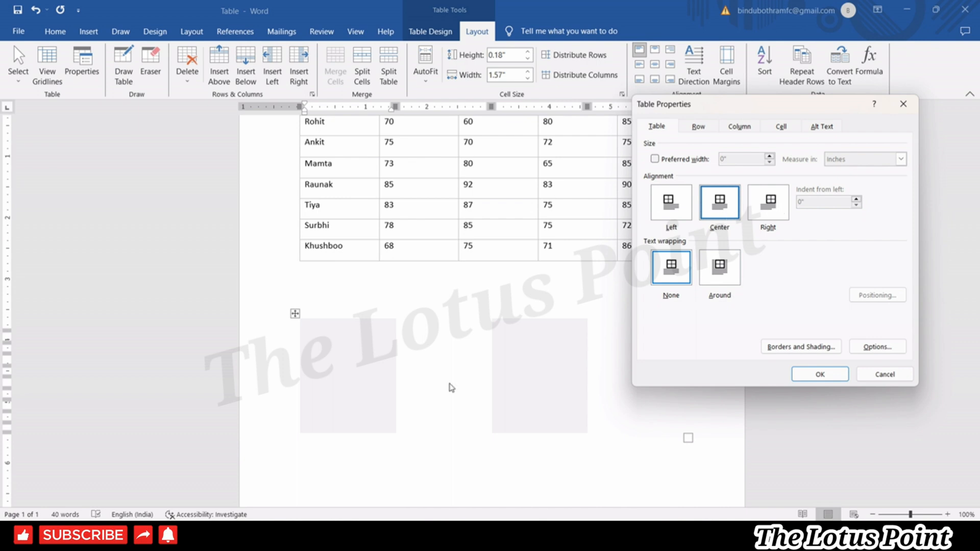
{"action": "left_click", "coordinate": [908, 105]}
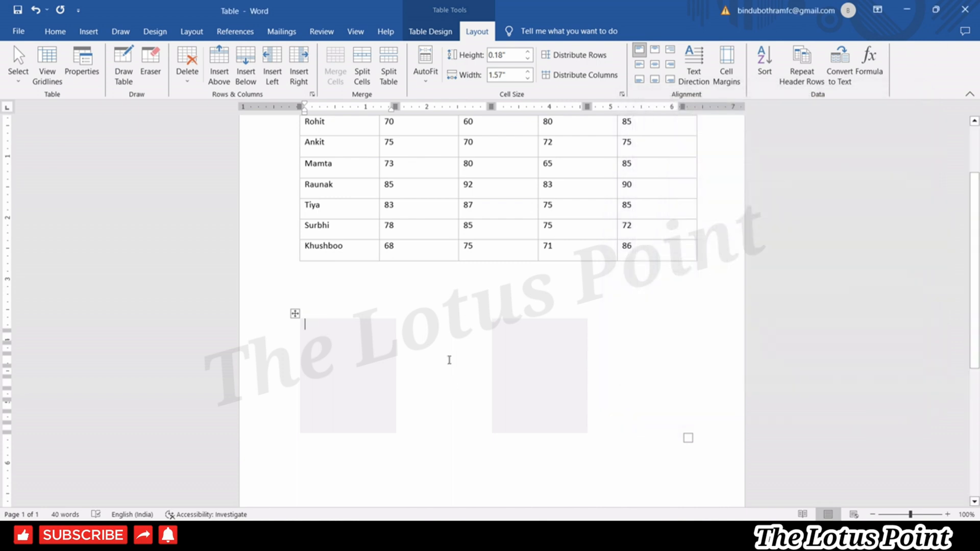
Apply the Table Grid style so every cell of the lower table has borders.
{"action": "left_click", "coordinate": [295, 314]}
{"action": "left_click", "coordinate": [430, 31]}
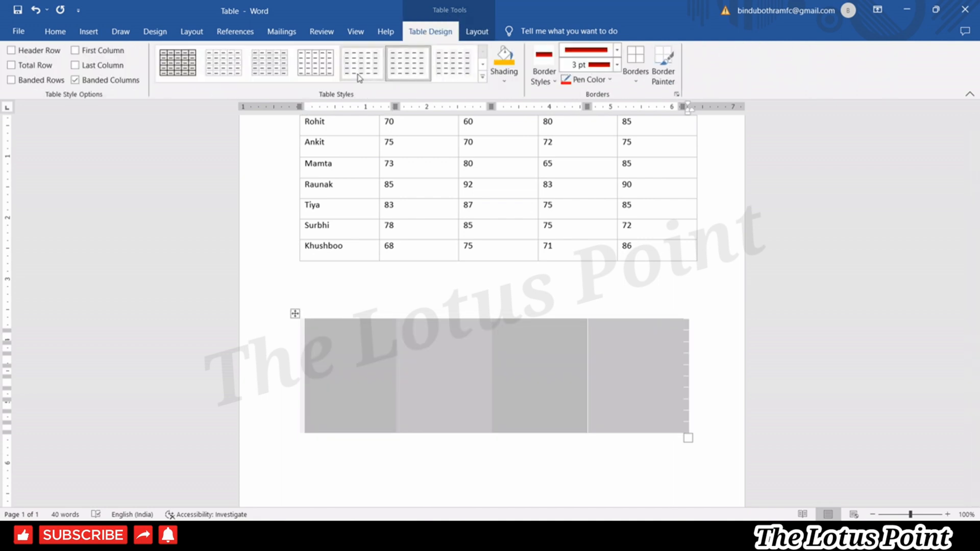
{"action": "left_click", "coordinate": [263, 60]}
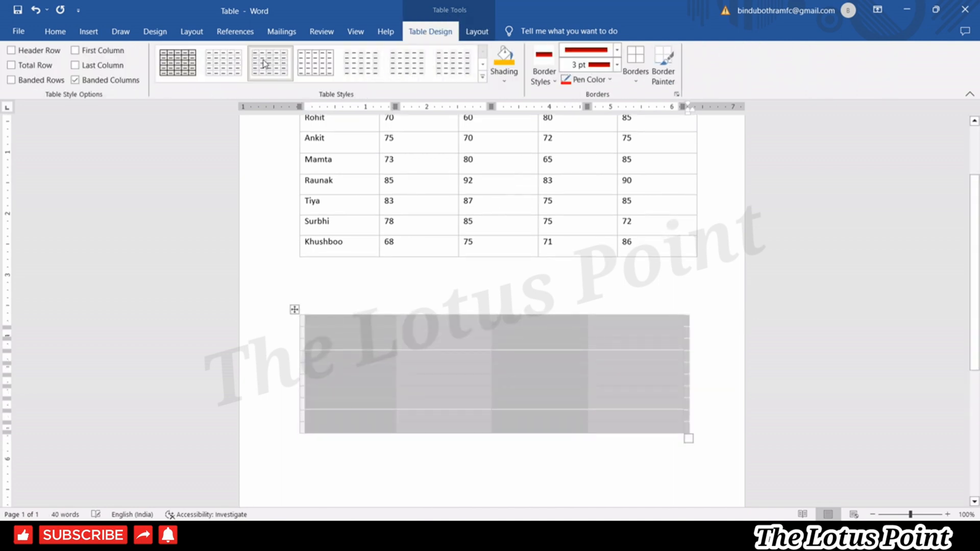
{"action": "left_click", "coordinate": [442, 369]}
{"action": "left_click", "coordinate": [181, 68]}
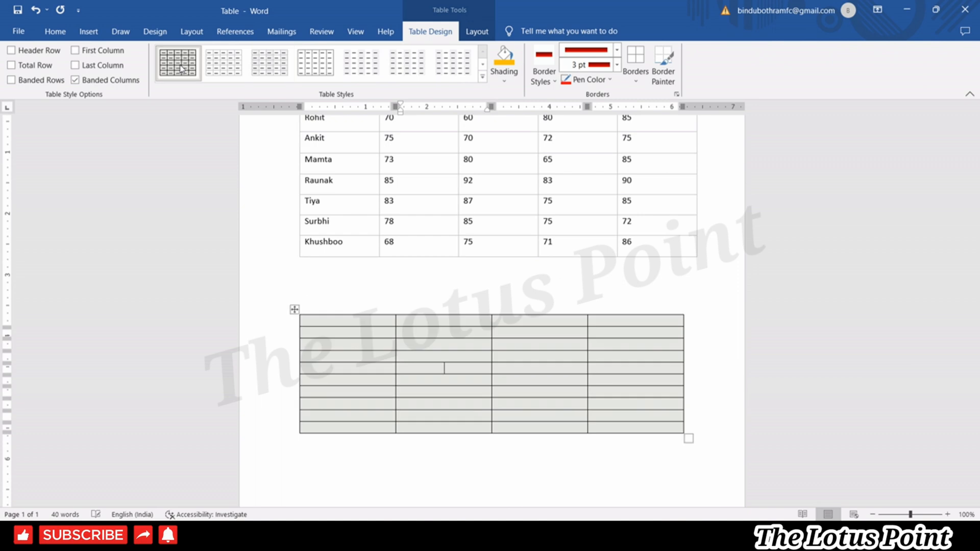
{"action": "left_click", "coordinate": [477, 31]}
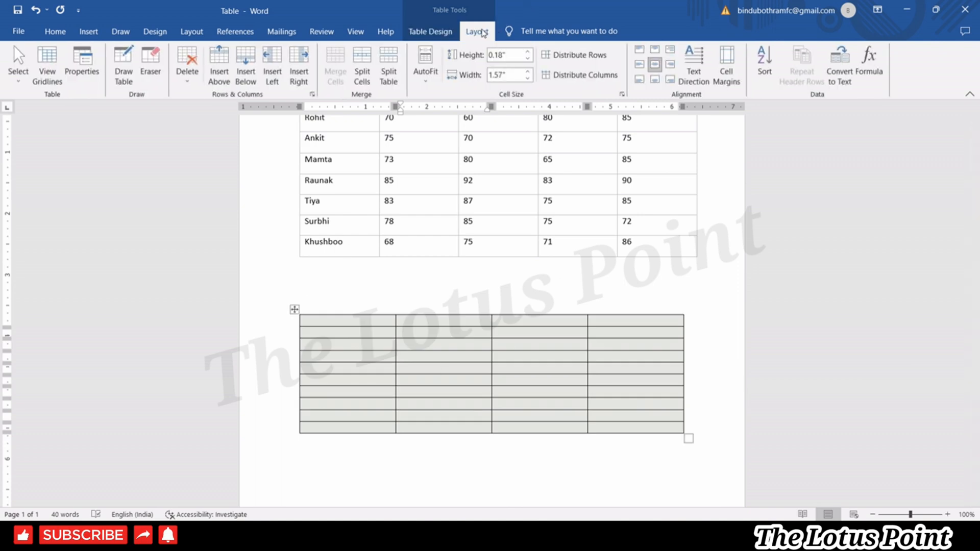
Preview left, center and right table alignment, then drag the lower table narrower.
{"action": "left_click", "coordinate": [87, 71]}
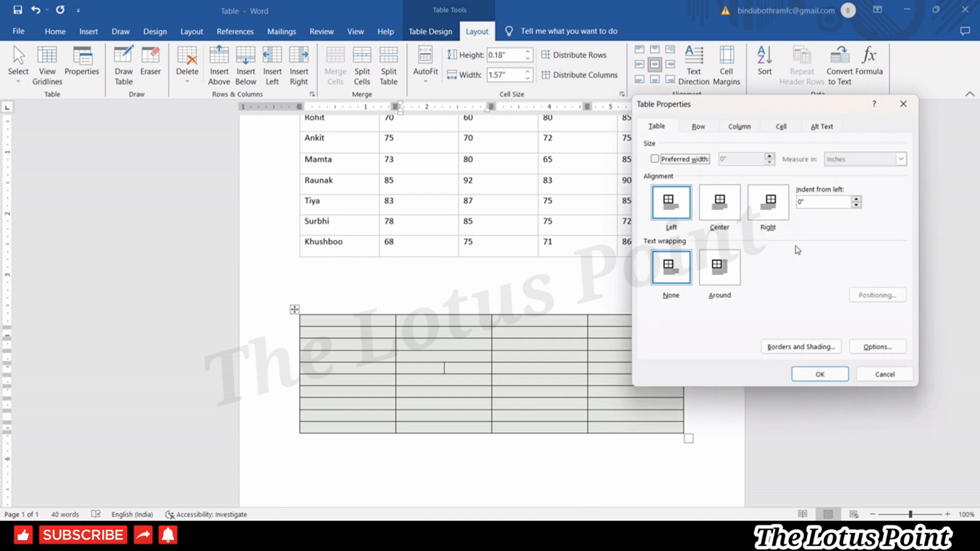
{"action": "left_click_drag", "start_coordinate": [807, 112], "coordinate": [862, 106]}
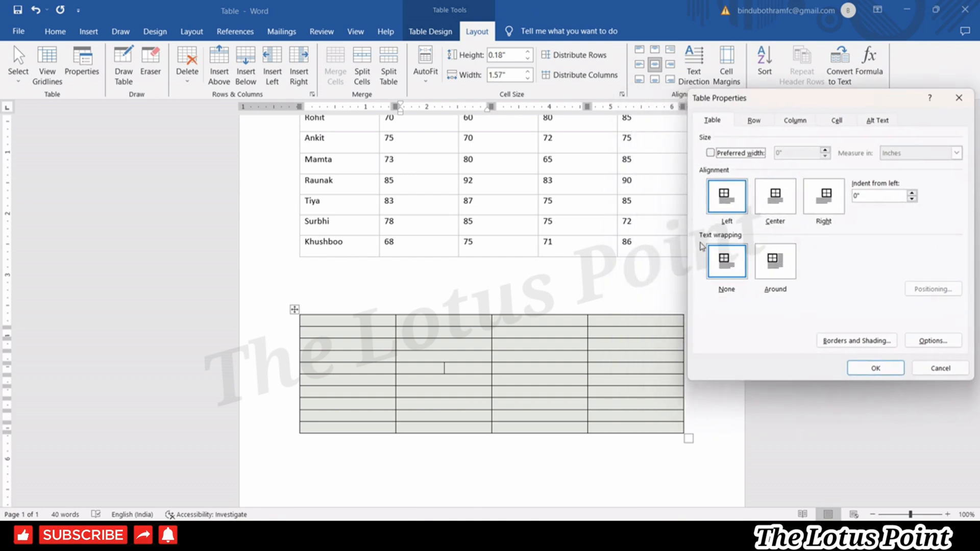
{"action": "left_click", "coordinate": [735, 207]}
{"action": "left_click", "coordinate": [777, 209]}
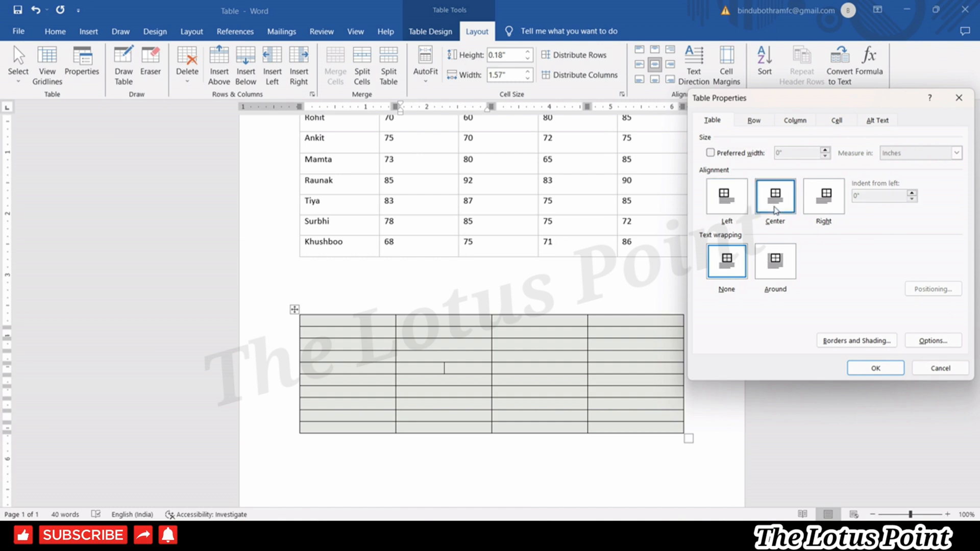
{"action": "left_click", "coordinate": [812, 202]}
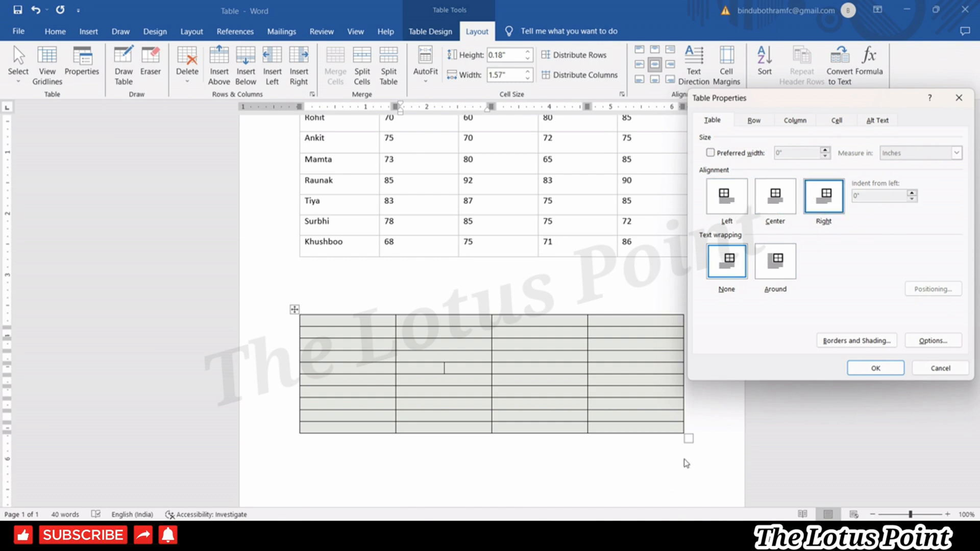
{"action": "key", "text": "Escape"}
{"action": "left_click_drag", "start_coordinate": [688, 441], "coordinate": [541, 442]}
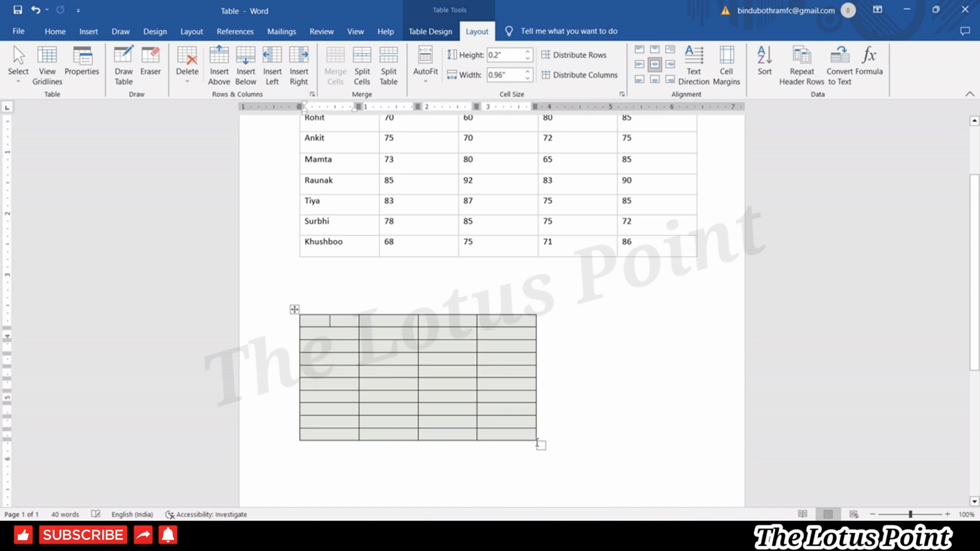
{"action": "left_click", "coordinate": [90, 81]}
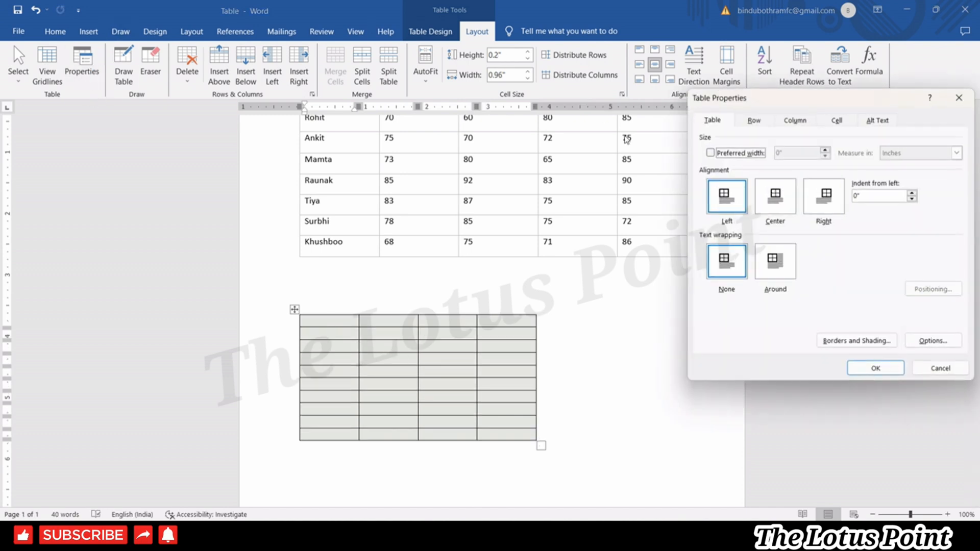
{"action": "key", "text": "Escape"}
Apply right alignment with text wrapping, then change the table to center alignment.
{"action": "left_click", "coordinate": [294, 309]}
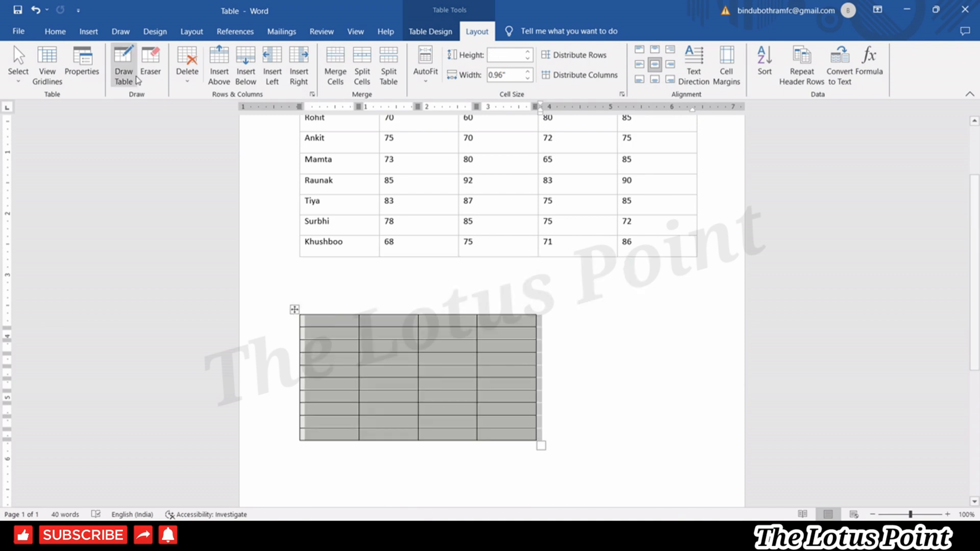
{"action": "left_click", "coordinate": [77, 70]}
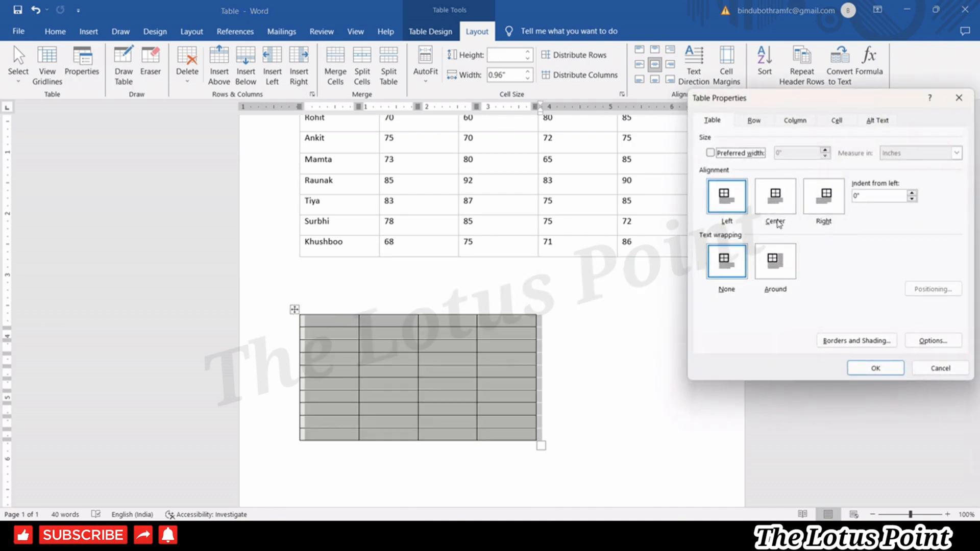
{"action": "left_click", "coordinate": [787, 206]}
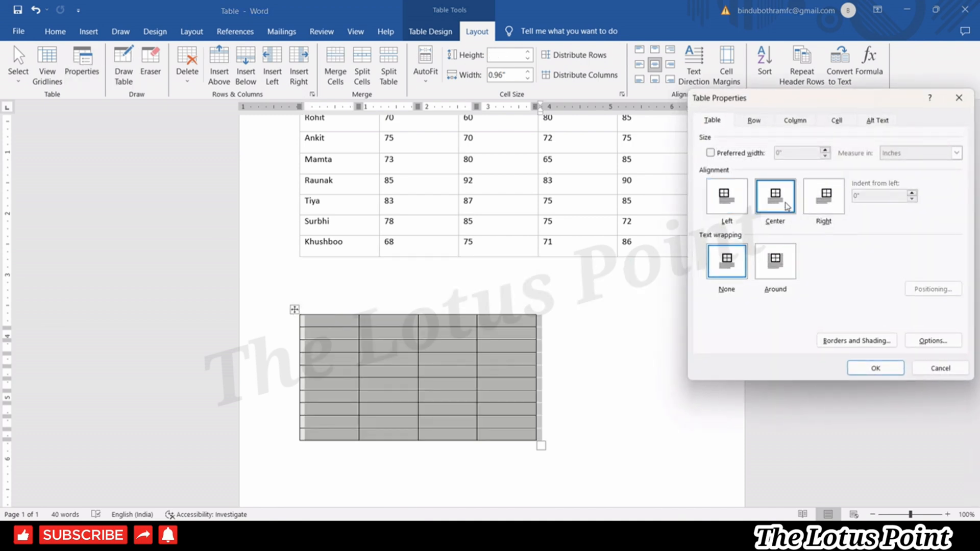
{"action": "left_click", "coordinate": [821, 205]}
{"action": "left_click", "coordinate": [776, 261]}
{"action": "left_click", "coordinate": [875, 368]}
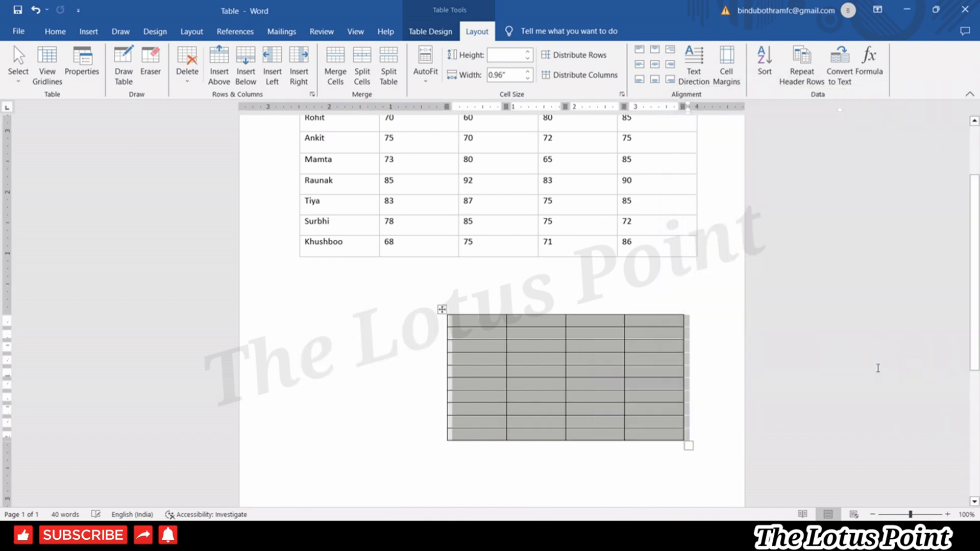
{"action": "left_click", "coordinate": [76, 70]}
{"action": "left_click", "coordinate": [767, 207]}
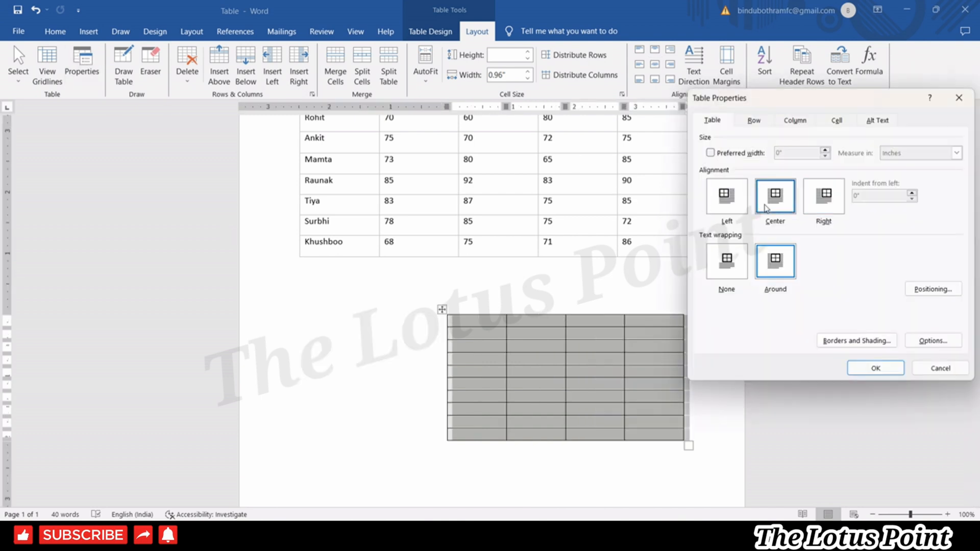
{"action": "left_click", "coordinate": [876, 365]}
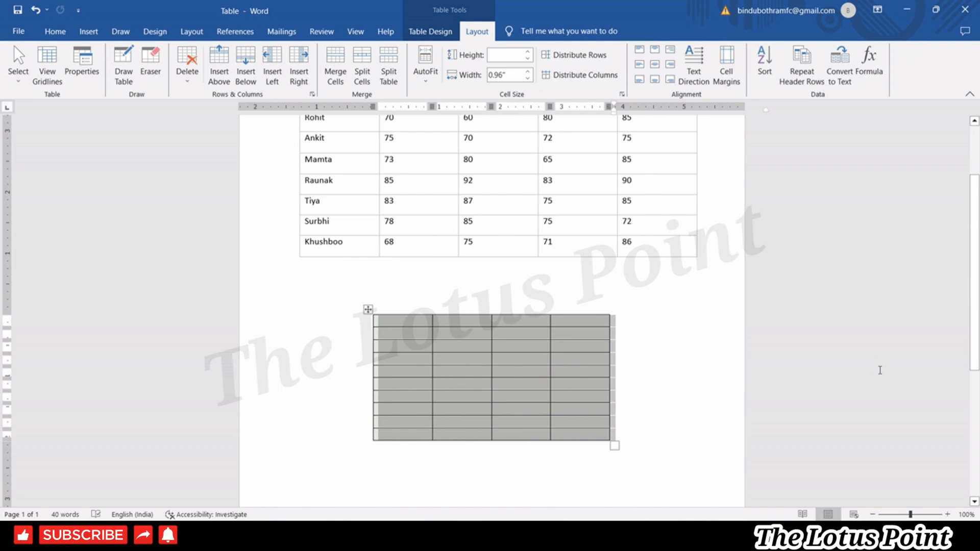
Reselect the grid table and show the Row tab of Table Properties.
{"action": "left_click", "coordinate": [667, 286]}
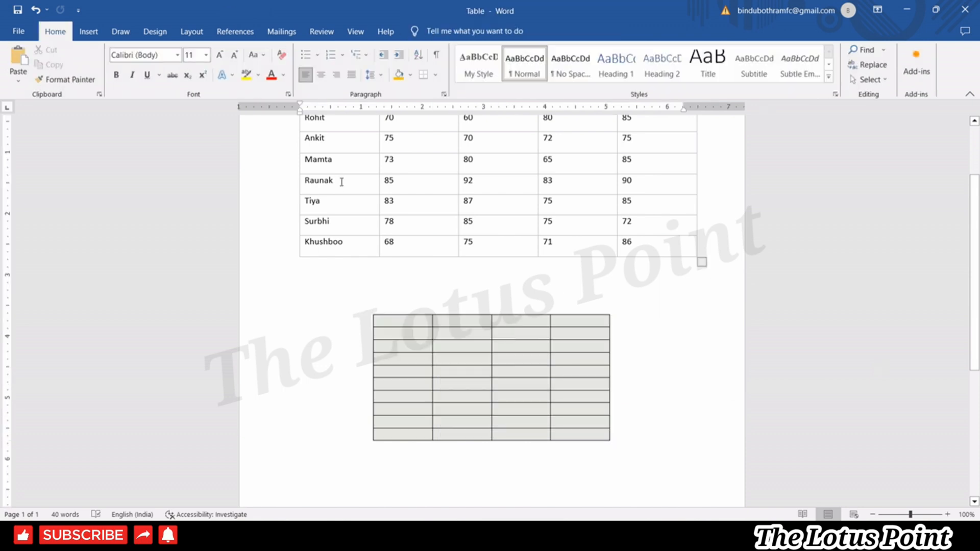
{"action": "left_click", "coordinate": [368, 309]}
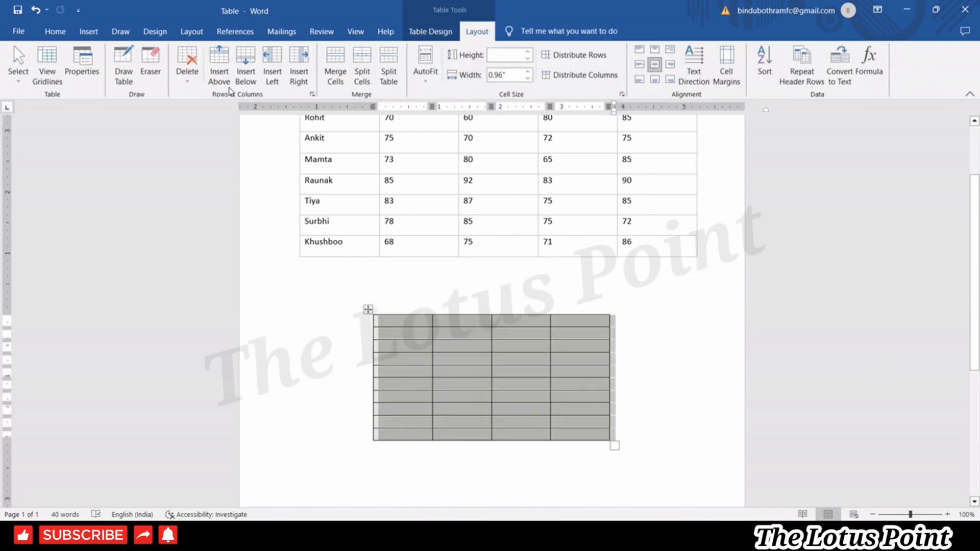
{"action": "left_click", "coordinate": [82, 66]}
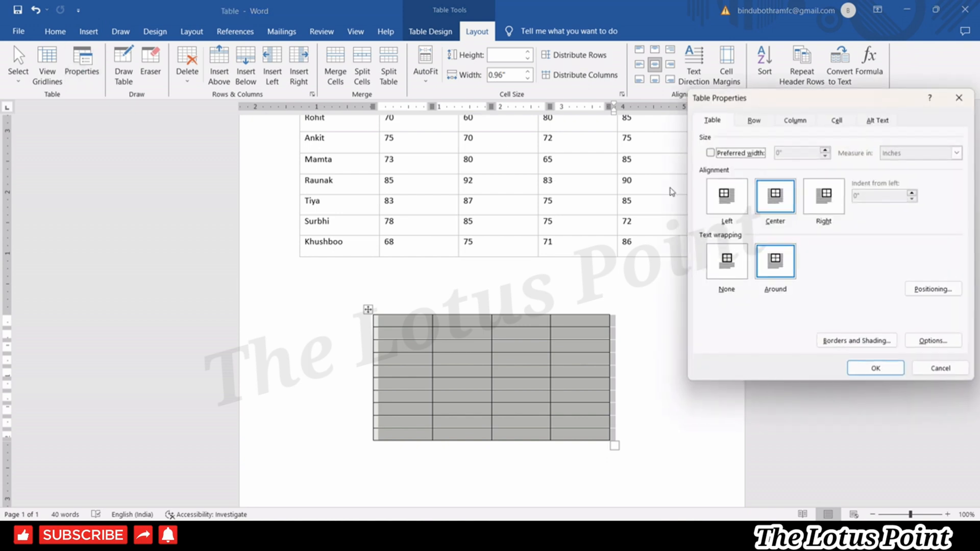
{"action": "left_click", "coordinate": [753, 123]}
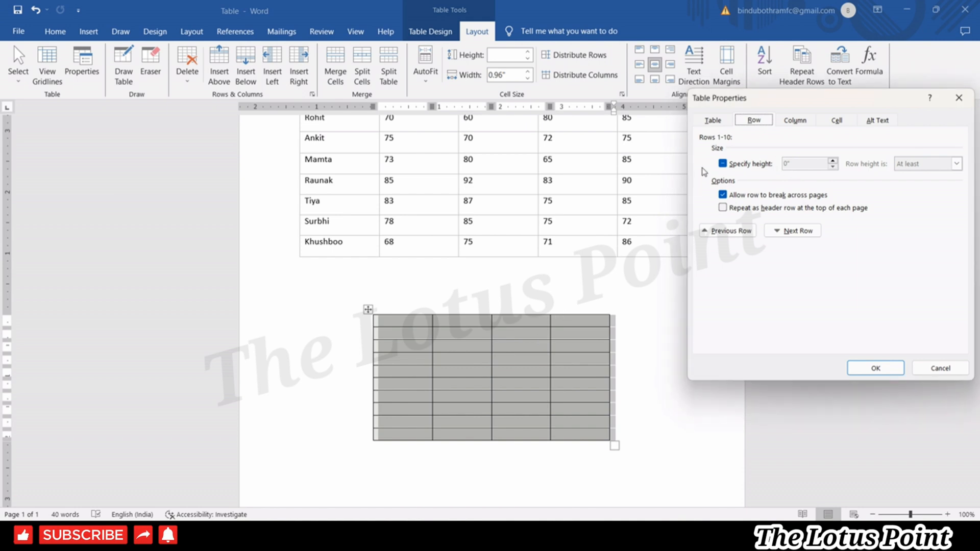
Set row height and preferred column width to 1", apply, then undo the height change.
{"action": "left_click", "coordinate": [796, 123]}
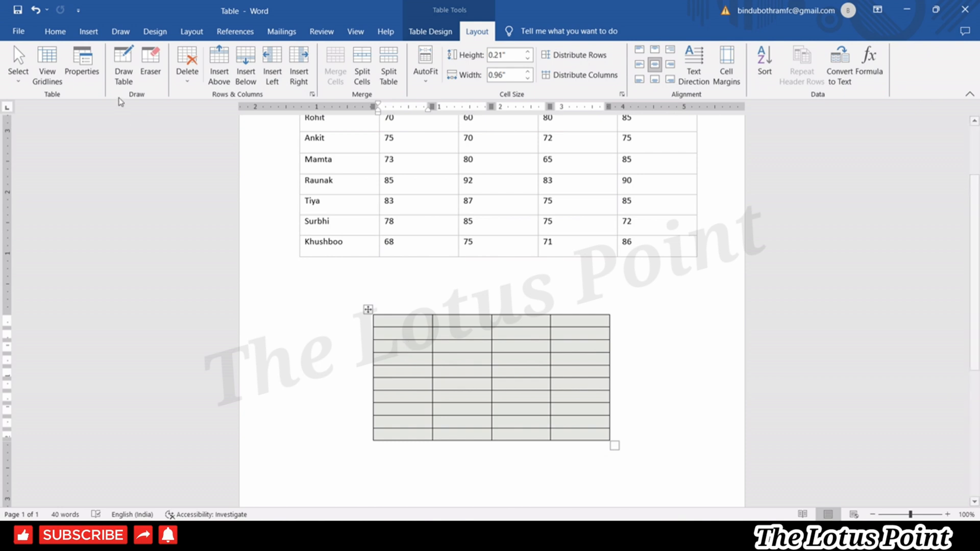
{"action": "left_click", "coordinate": [81, 66]}
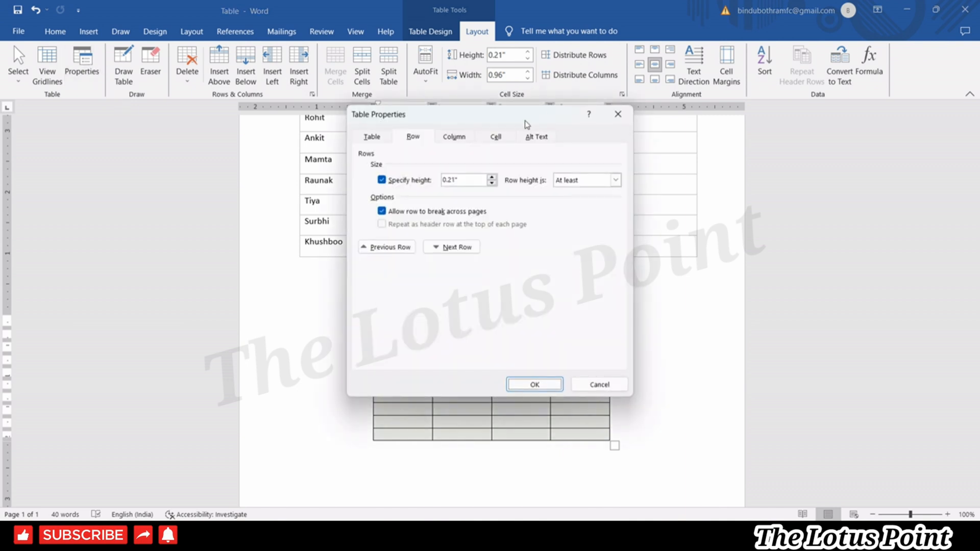
{"action": "left_click_drag", "start_coordinate": [526, 125], "coordinate": [222, 203]}
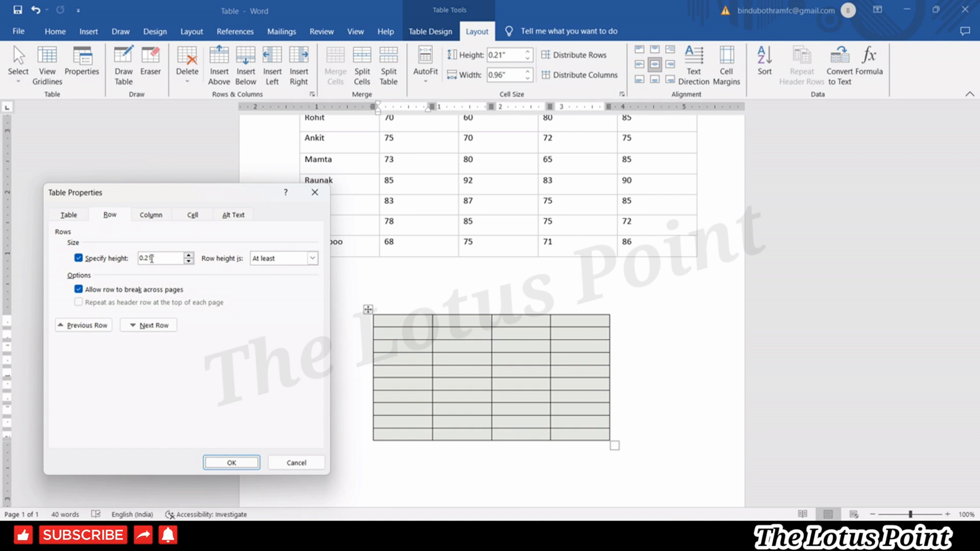
{"action": "left_click_drag", "start_coordinate": [151, 259], "coordinate": [132, 263]}
{"action": "type", "text": "1"}
{"action": "left_click", "coordinate": [151, 215]}
{"action": "left_click_drag", "start_coordinate": [153, 258], "coordinate": [140, 262]}
{"action": "type", "text": "1"}
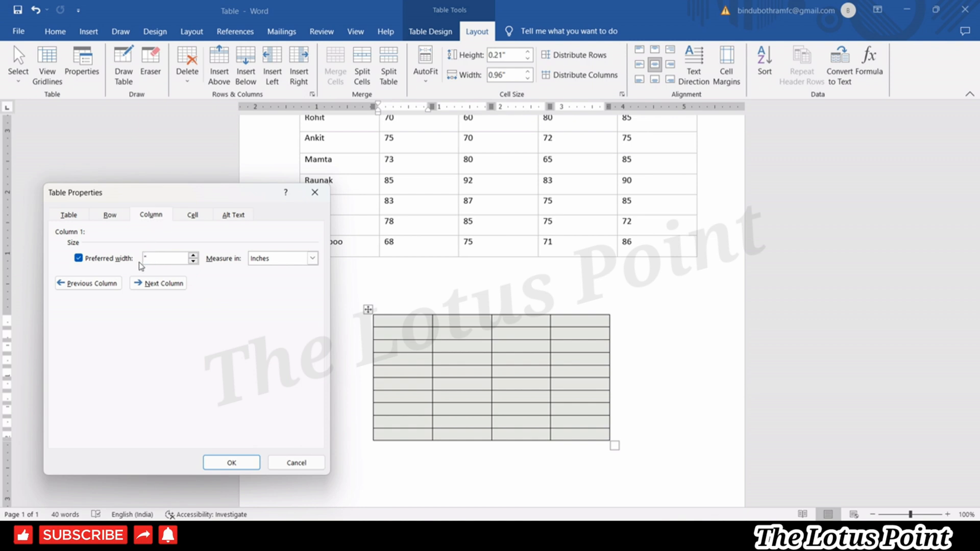
{"action": "left_click", "coordinate": [231, 462]}
{"action": "key", "text": "Tab"}
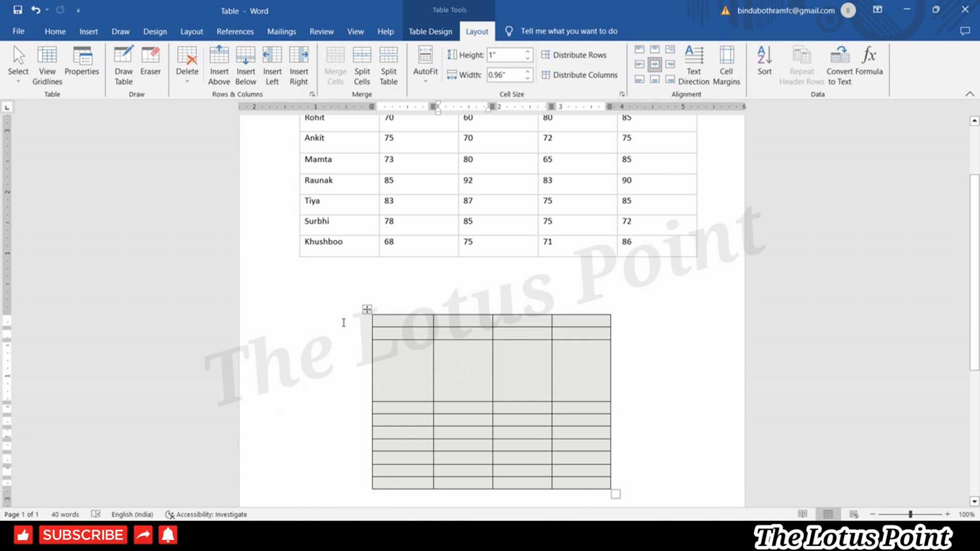
{"action": "key", "text": "ctrl+z"}
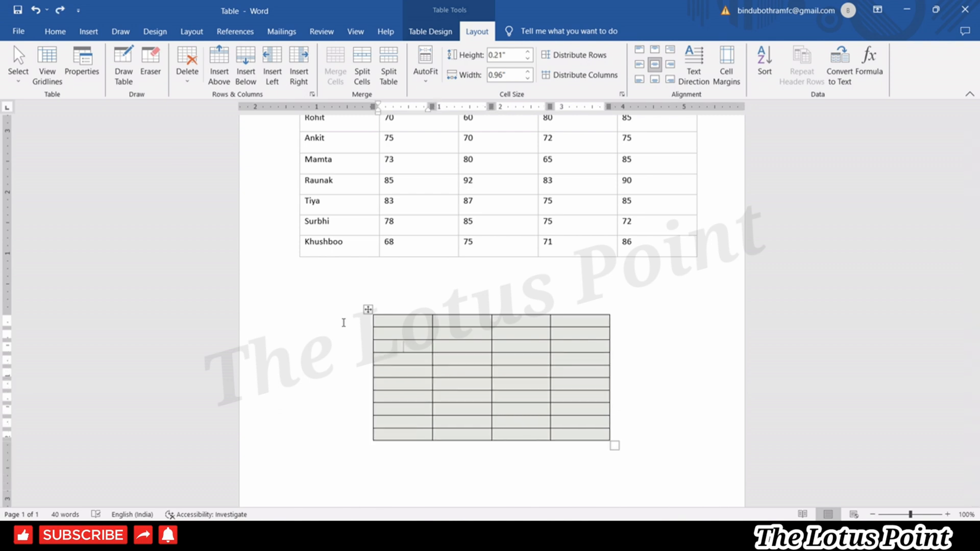
Draw two red-bordered boxes below the grid table with Draw Table.
{"action": "left_click", "coordinate": [124, 82]}
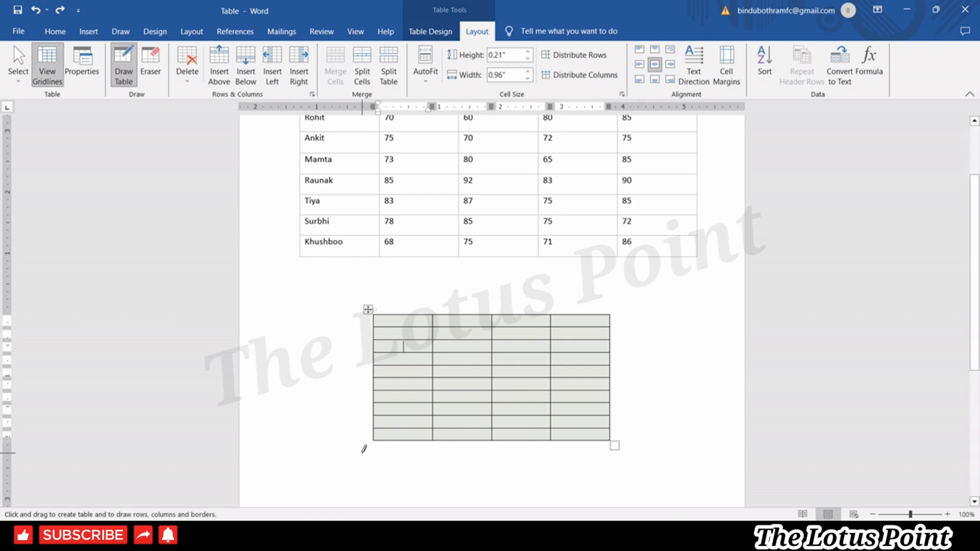
{"action": "mouse_move", "coordinate": [362, 453]}
{"action": "left_mouse_down"}
{"action": "mouse_move", "coordinate": [405, 466]}
{"action": "mouse_move", "coordinate": [408, 481]}
{"action": "mouse_move", "coordinate": [464, 516]}
{"action": "mouse_move", "coordinate": [475, 400]}
{"action": "mouse_move", "coordinate": [509, 331]}
{"action": "left_mouse_up"}
{"action": "mouse_move", "coordinate": [520, 349]}
{"action": "left_mouse_down"}
{"action": "mouse_move", "coordinate": [597, 372]}
{"action": "mouse_move", "coordinate": [649, 409]}
{"action": "left_mouse_up"}
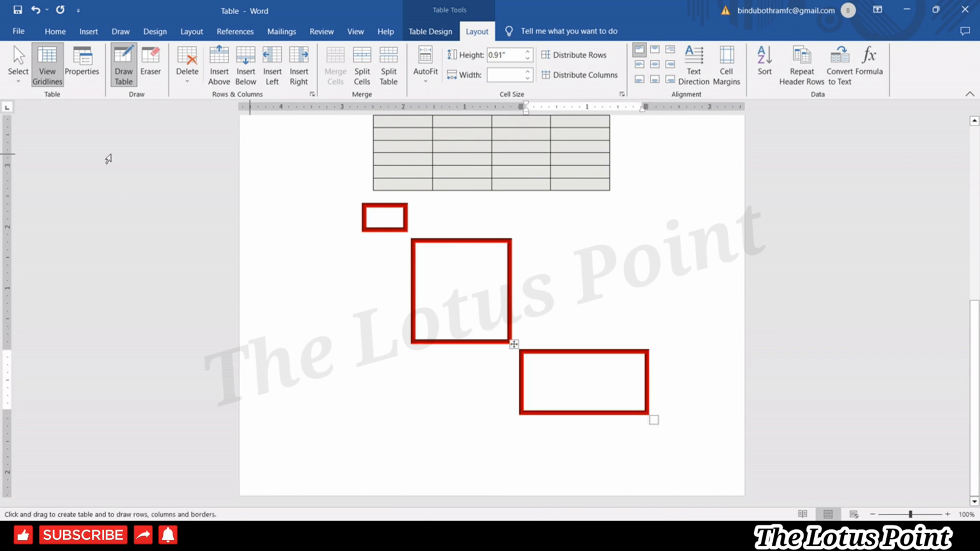
{"action": "left_click", "coordinate": [129, 77]}
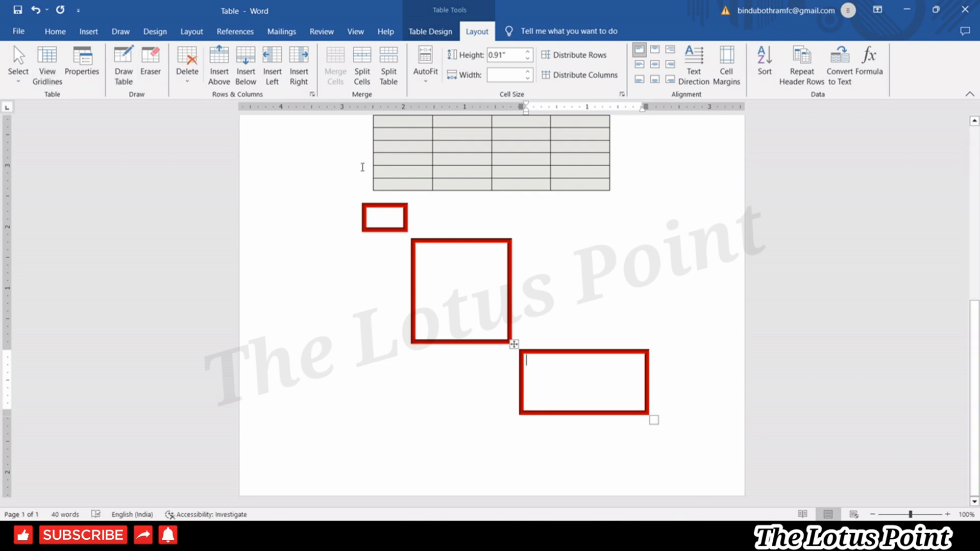
Draw another box with Border Painter, then undo all the drawn boxes.
{"action": "left_click", "coordinate": [427, 31]}
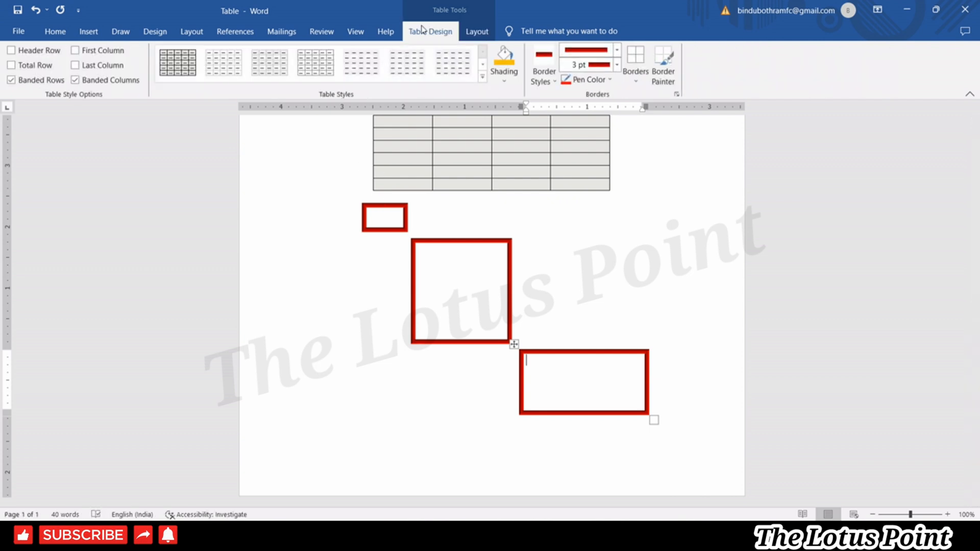
{"action": "left_click", "coordinate": [663, 65]}
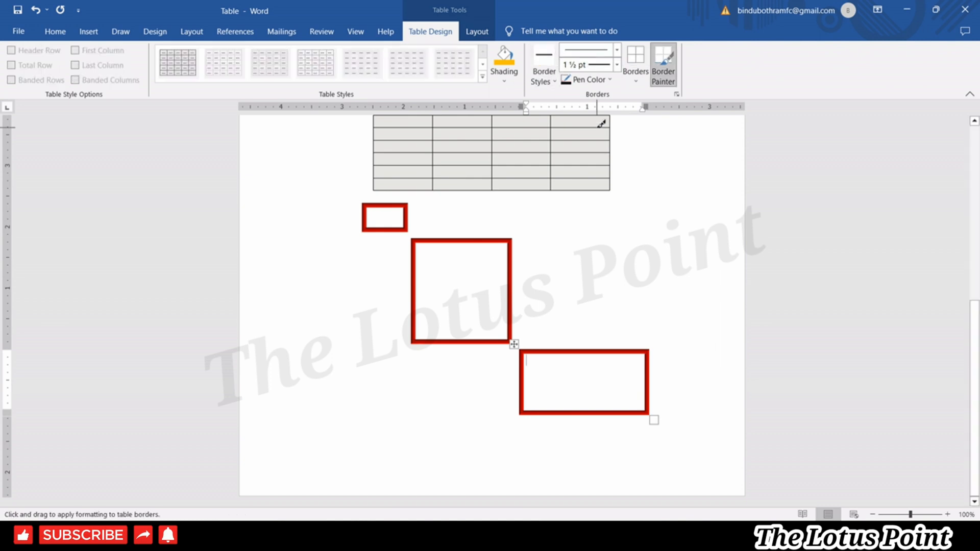
{"action": "mouse_move", "coordinate": [419, 199]}
{"action": "left_mouse_down"}
{"action": "mouse_move", "coordinate": [551, 249]}
{"action": "mouse_move", "coordinate": [570, 283]}
{"action": "mouse_move", "coordinate": [619, 310]}
{"action": "left_mouse_up"}
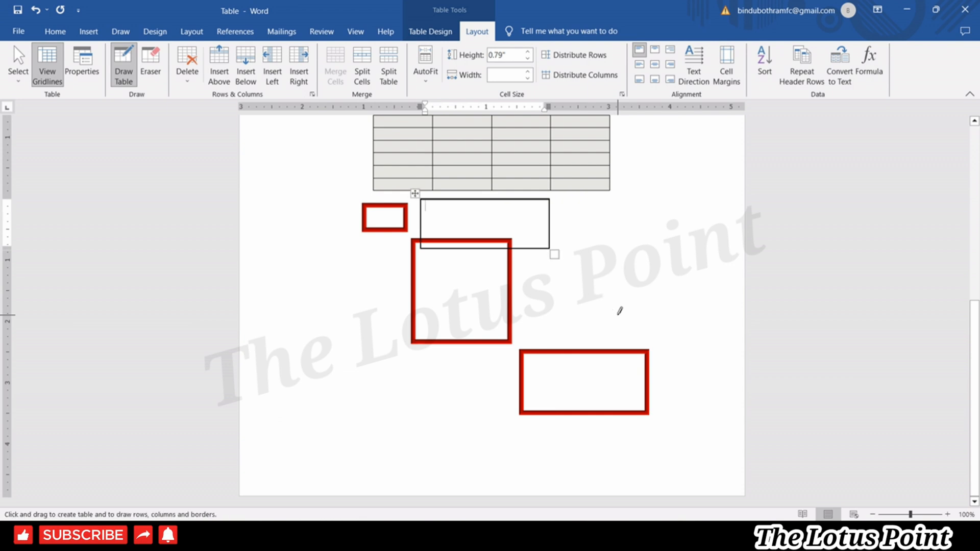
{"action": "key", "text": "ctrl+z"}
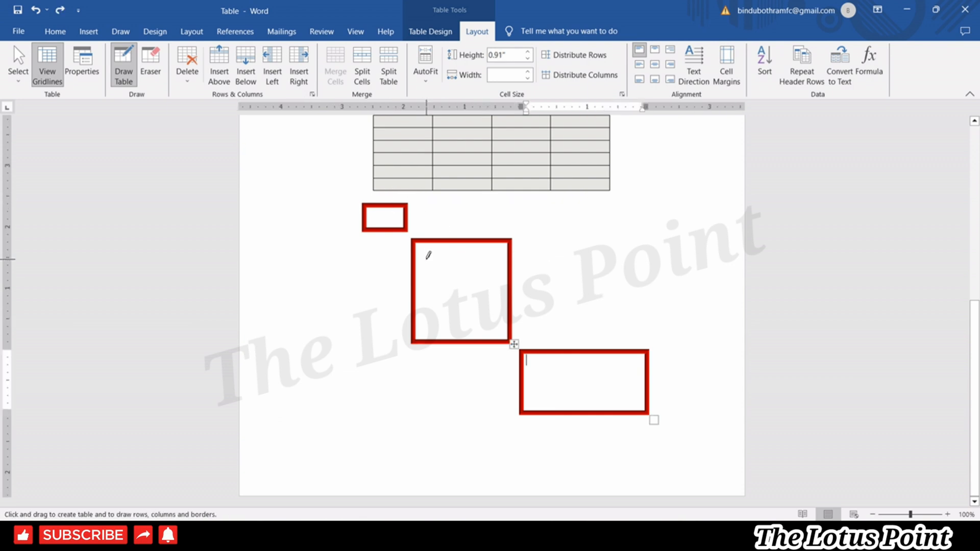
{"action": "key", "text": "ctrl+z"}
{"action": "key", "text": "ctrl+z"}
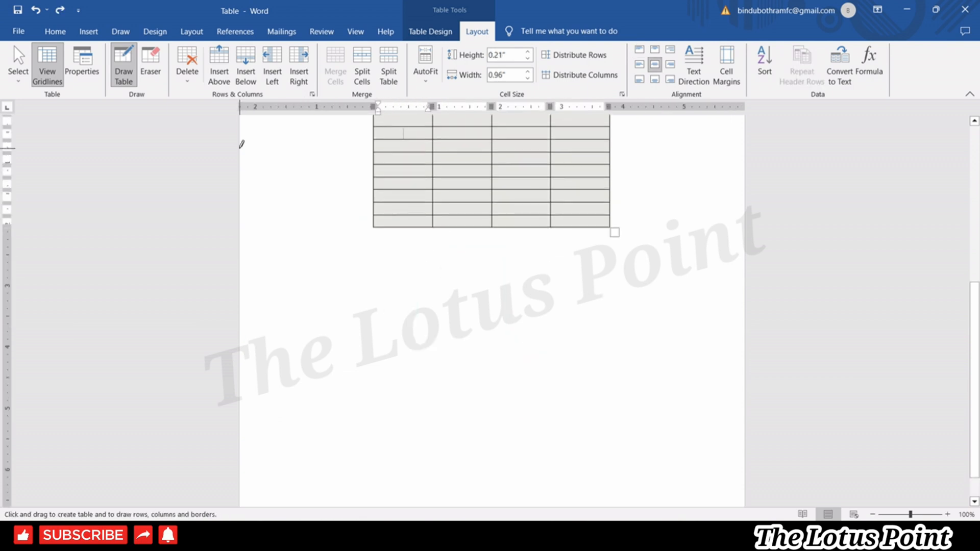
{"action": "scroll", "coordinate": [403, 131], "scroll_direction": "up", "scroll_amount": 3}
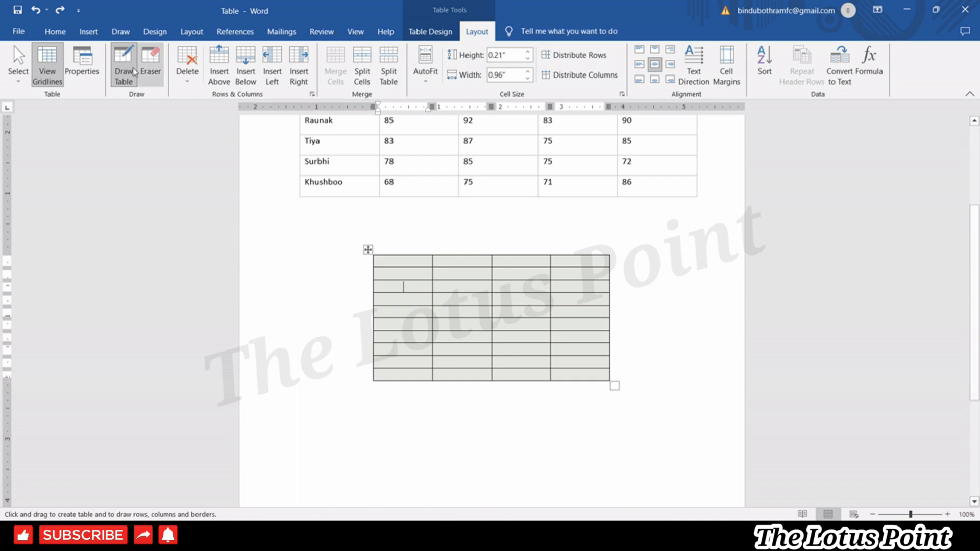
{"action": "left_click", "coordinate": [157, 77]}
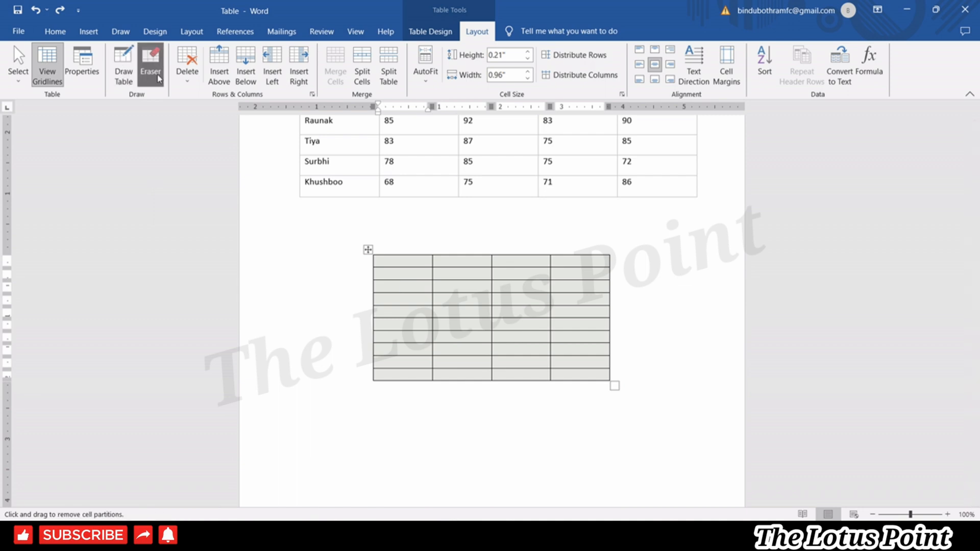
{"action": "left_click", "coordinate": [411, 266]}
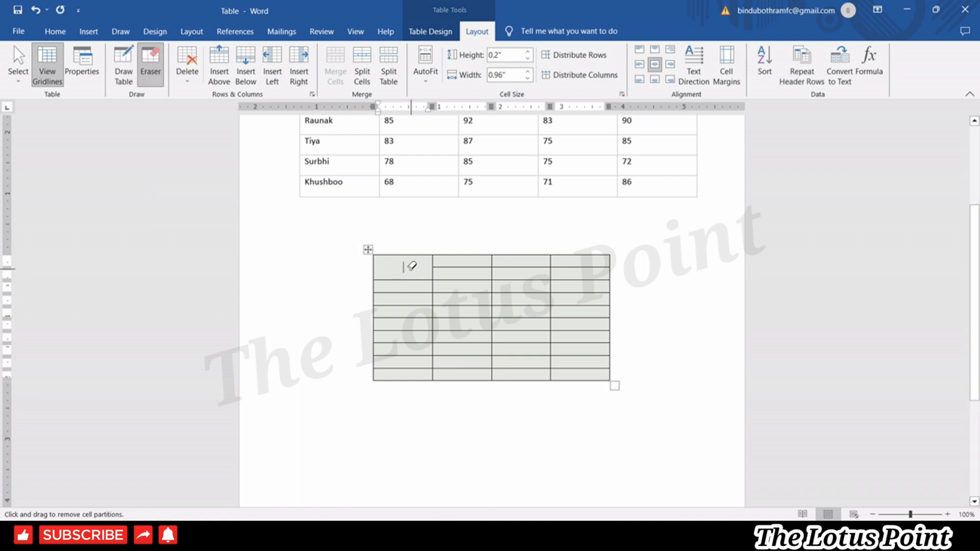
{"action": "left_click", "coordinate": [454, 291]}
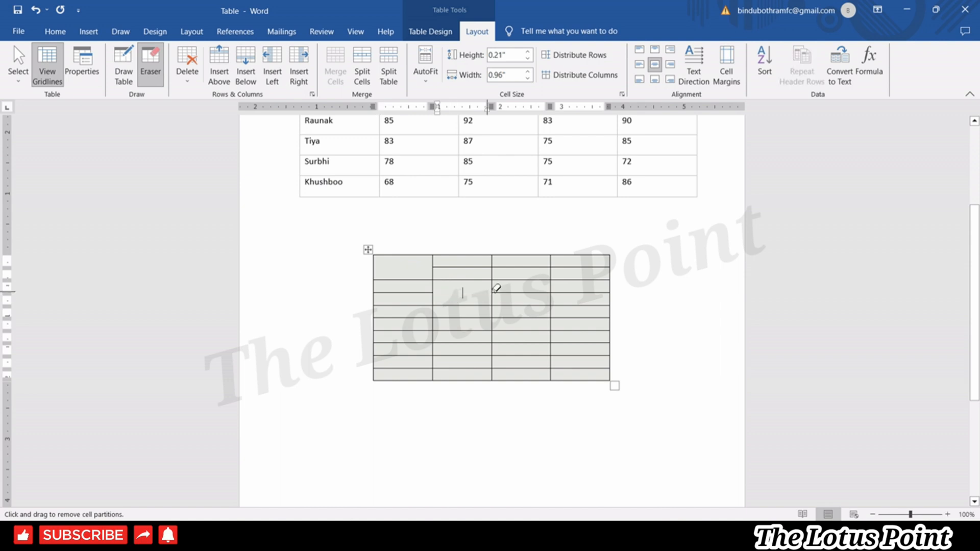
{"action": "left_click", "coordinate": [520, 320]}
{"action": "left_click", "coordinate": [511, 318]}
{"action": "left_click", "coordinate": [465, 318]}
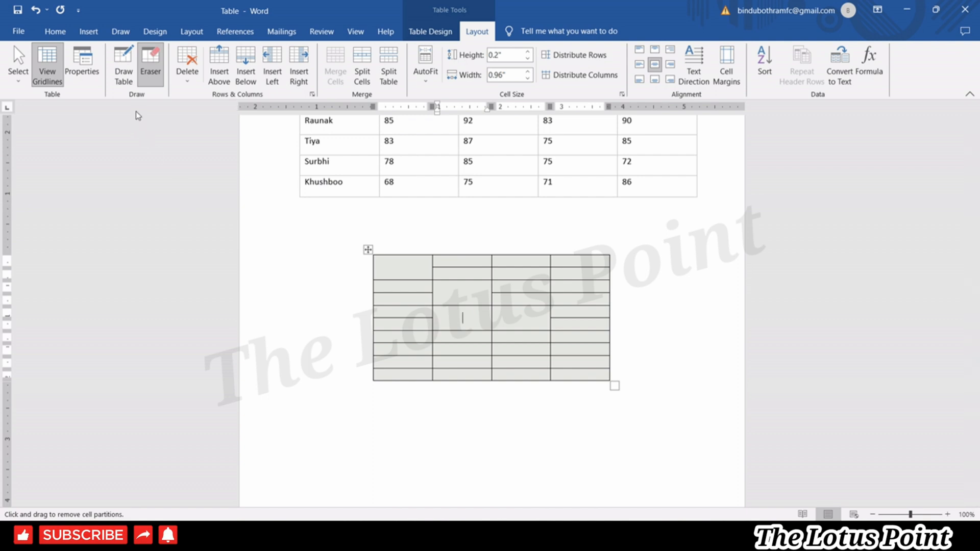
{"action": "left_click", "coordinate": [123, 65]}
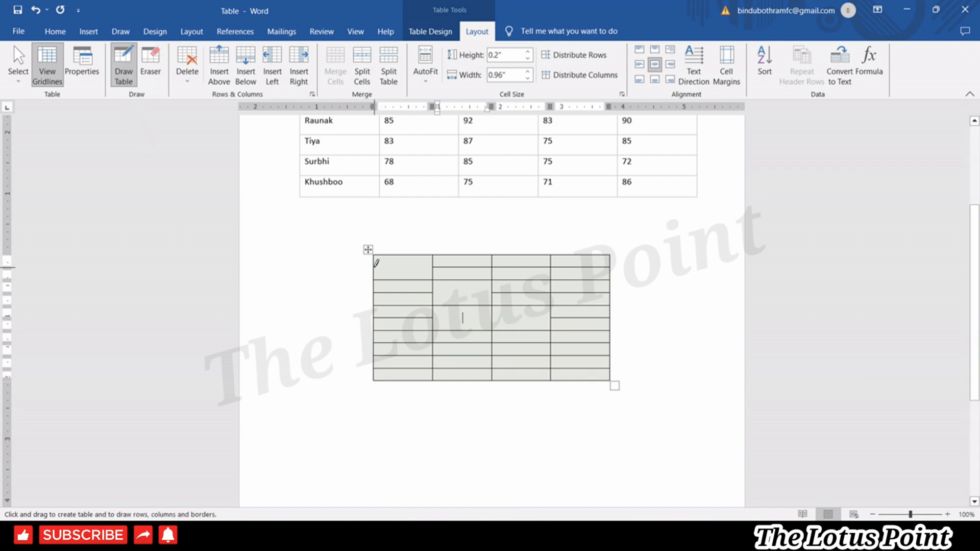
{"action": "left_click_drag", "start_coordinate": [374, 266], "coordinate": [432, 267]}
{"action": "key", "text": "ctrl+z"}
{"action": "left_click_drag", "start_coordinate": [493, 292], "coordinate": [378, 291]}
{"action": "left_click_drag", "start_coordinate": [546, 317], "coordinate": [455, 319]}
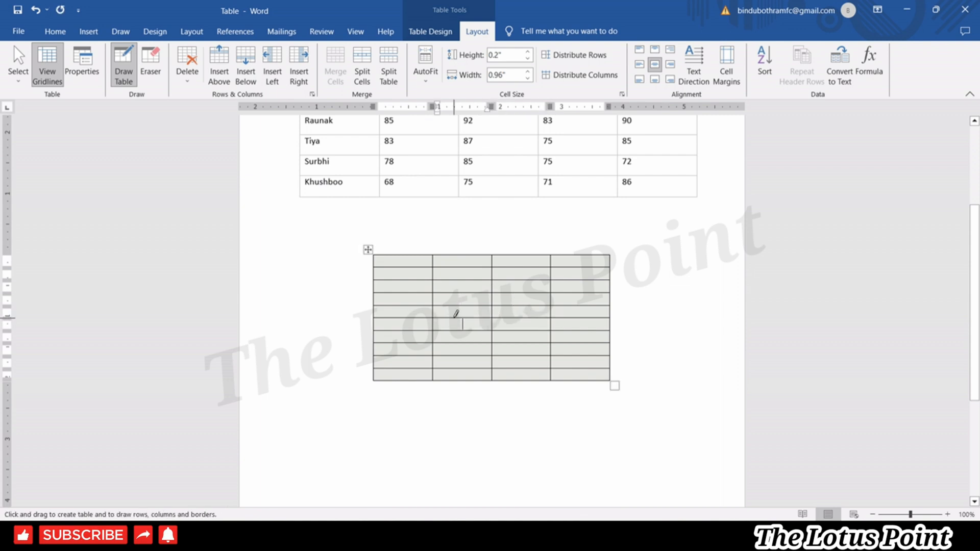
{"action": "left_click", "coordinate": [150, 64]}
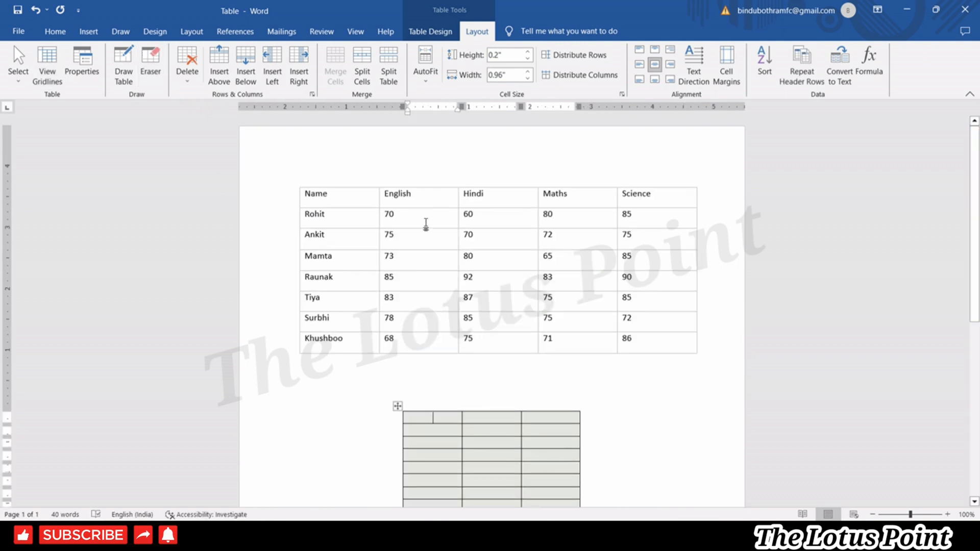
Delete the English column from the marks table.
{"action": "left_click", "coordinate": [426, 223]}
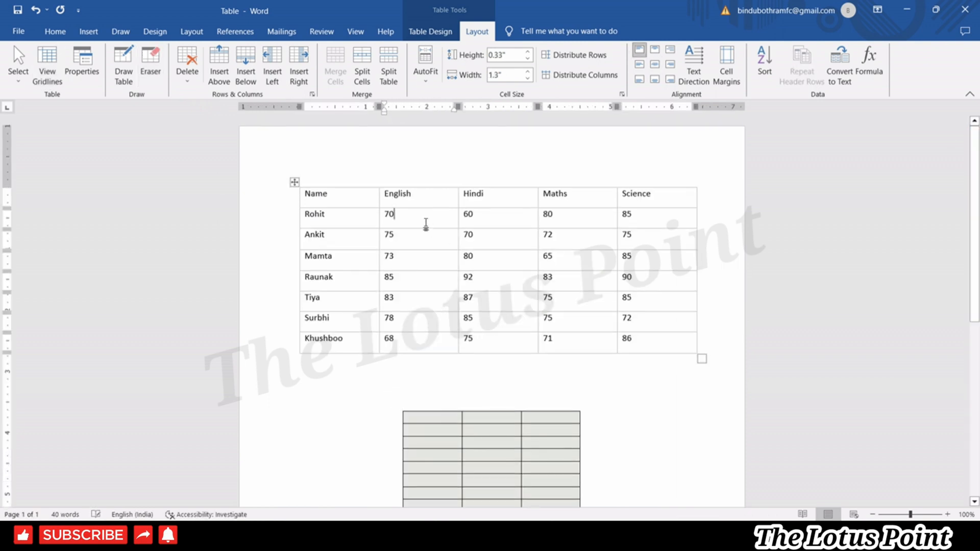
{"action": "left_click_drag", "start_coordinate": [426, 224], "coordinate": [419, 200]}
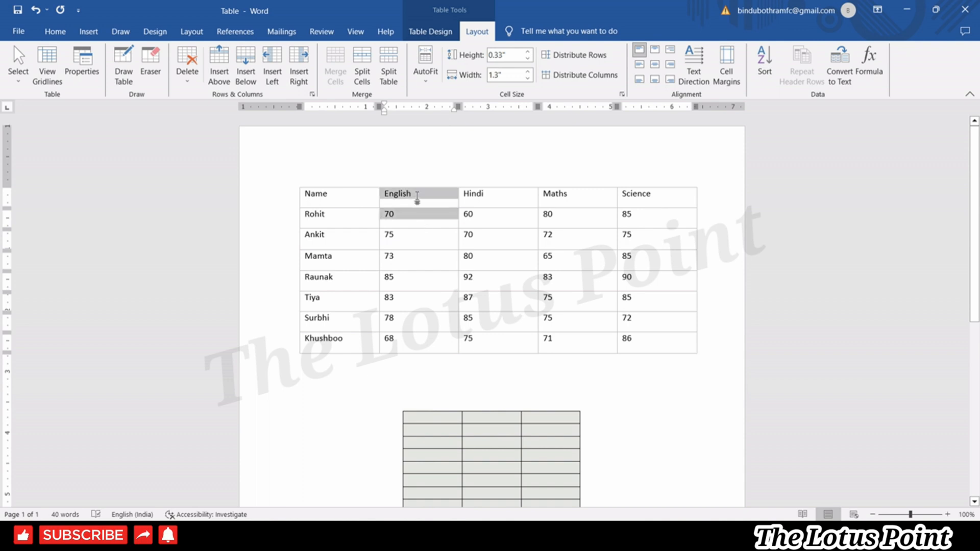
{"action": "left_click", "coordinate": [418, 200]}
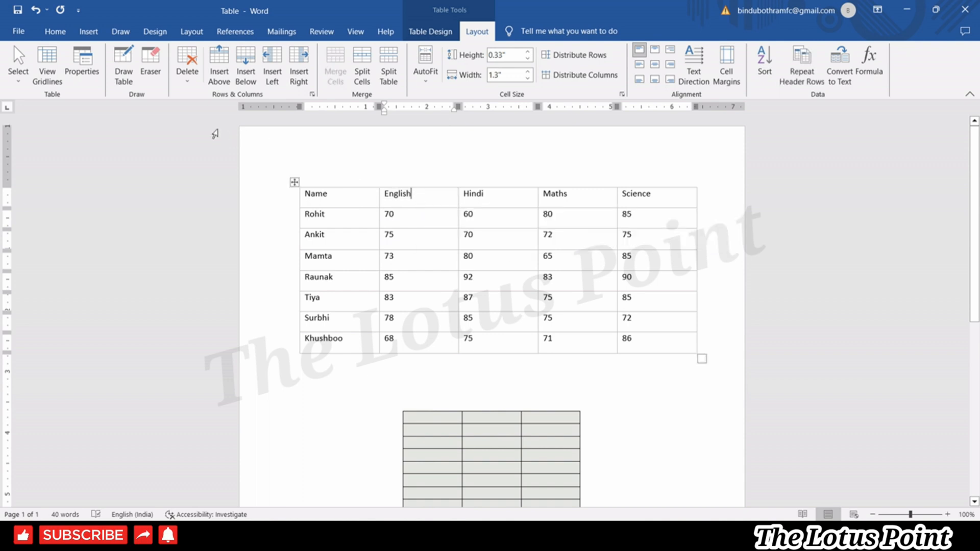
{"action": "left_click", "coordinate": [195, 83]}
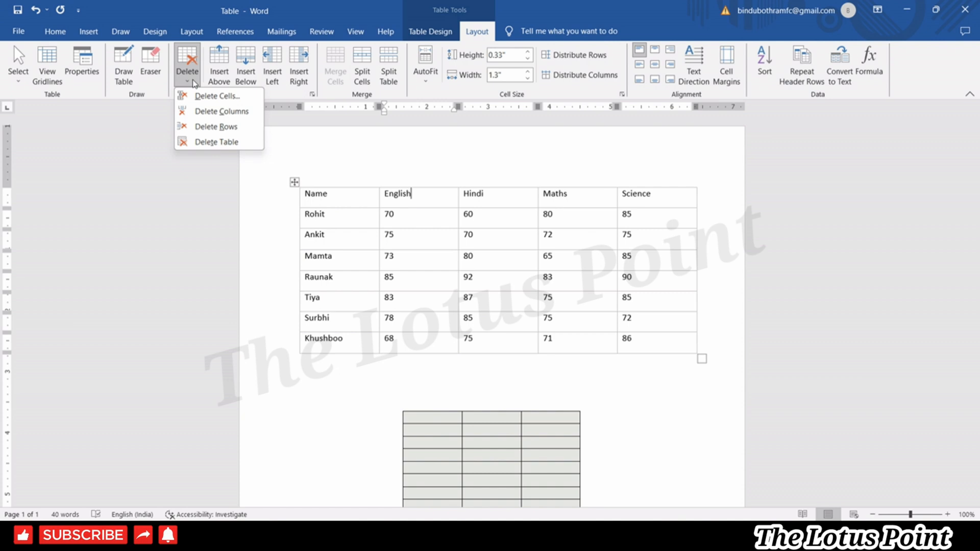
{"action": "left_click", "coordinate": [200, 113]}
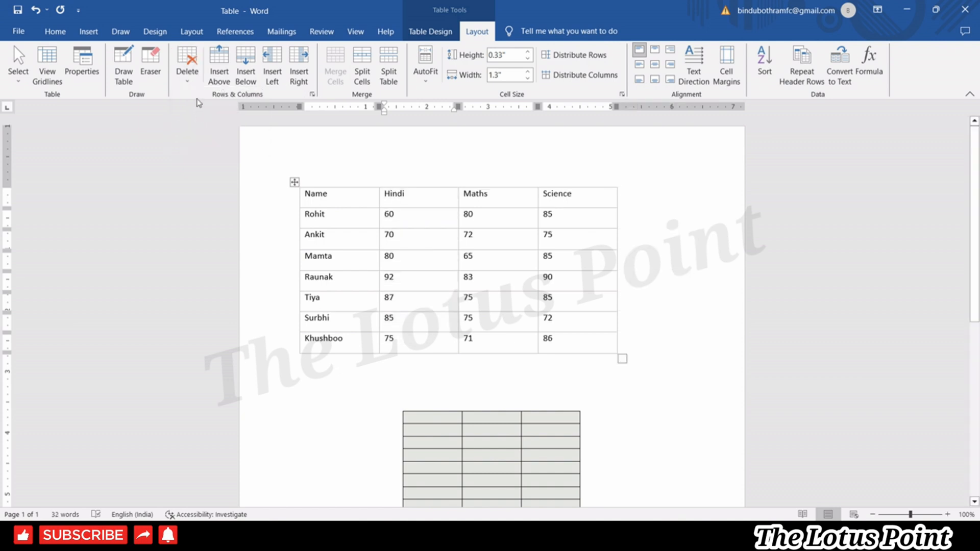
Delete Mamta's row, then undo with Ctrl+Z to bring back the row and English column.
{"action": "left_click", "coordinate": [193, 82]}
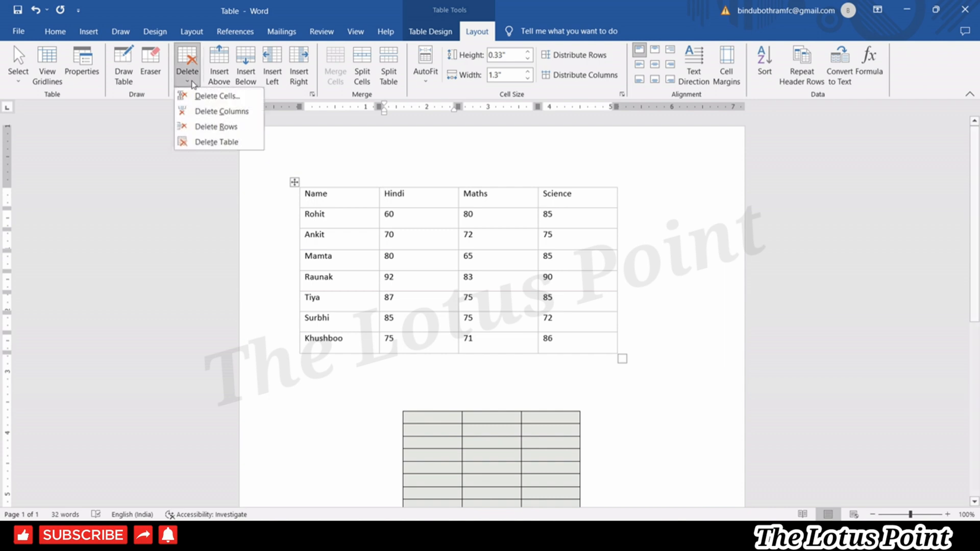
{"action": "left_click", "coordinate": [337, 263]}
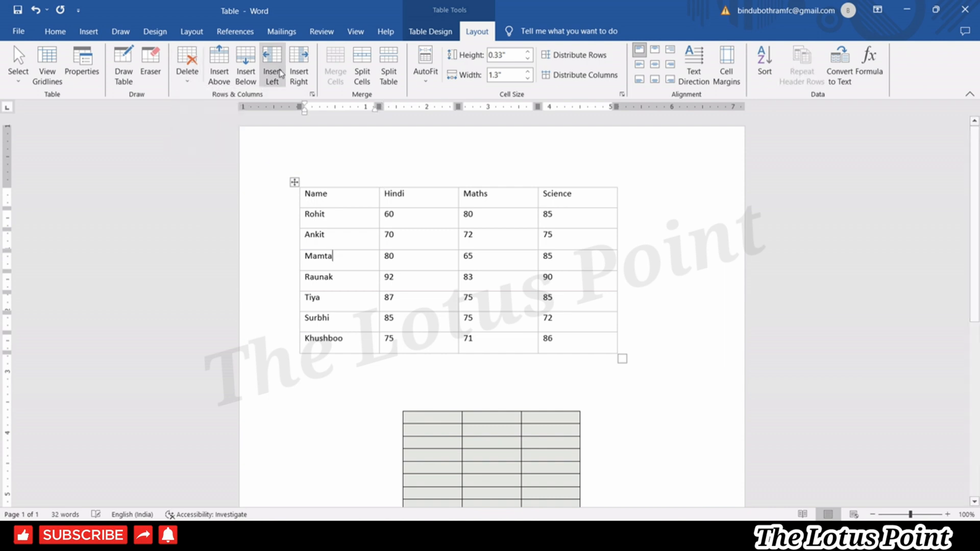
{"action": "left_click", "coordinate": [187, 76]}
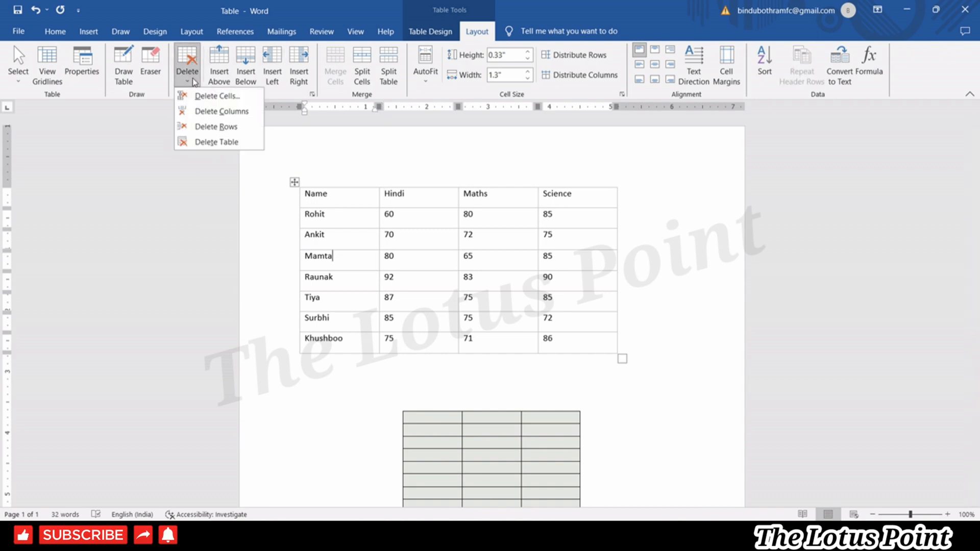
{"action": "left_click", "coordinate": [215, 127]}
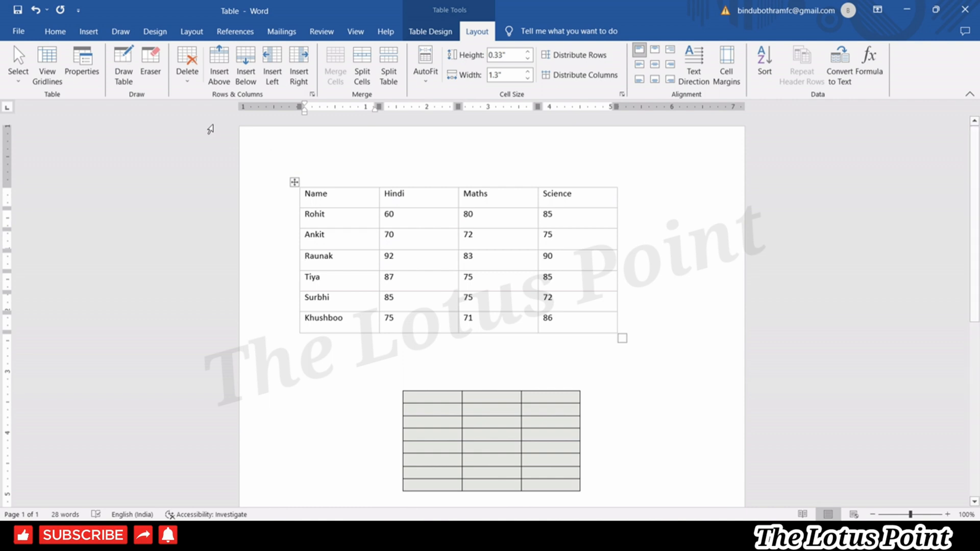
{"action": "key", "text": "ctrl+z"}
{"action": "key", "text": "ctrl+z"}
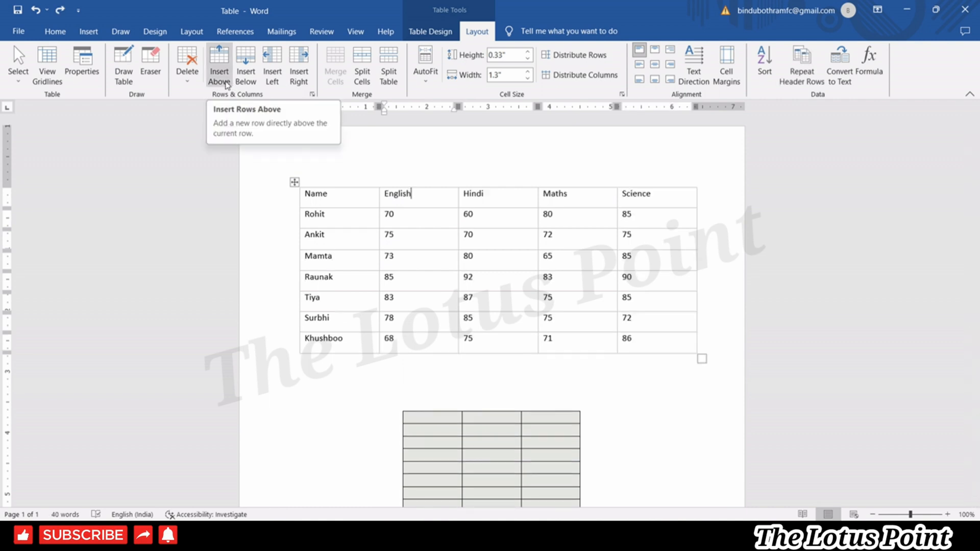
{"action": "left_click", "coordinate": [351, 260]}
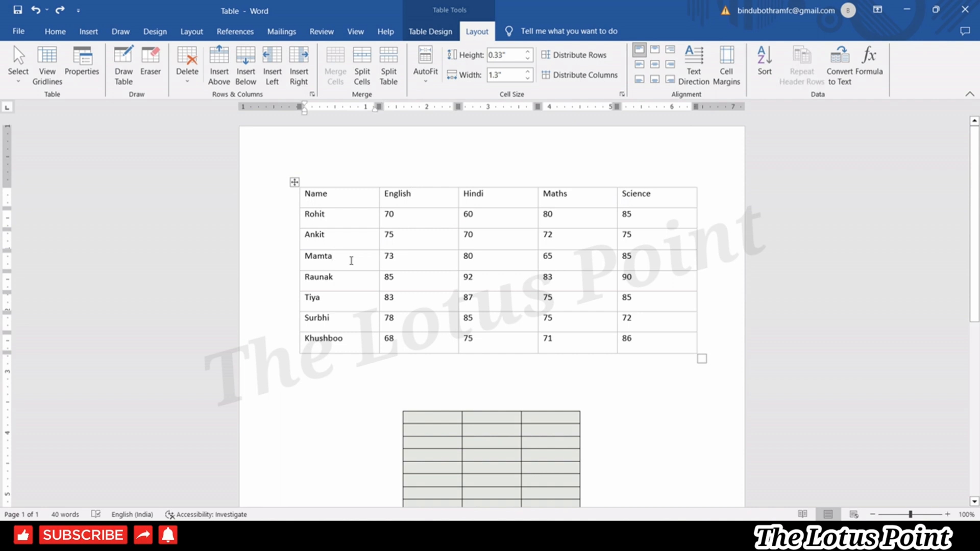
{"action": "left_click", "coordinate": [225, 83]}
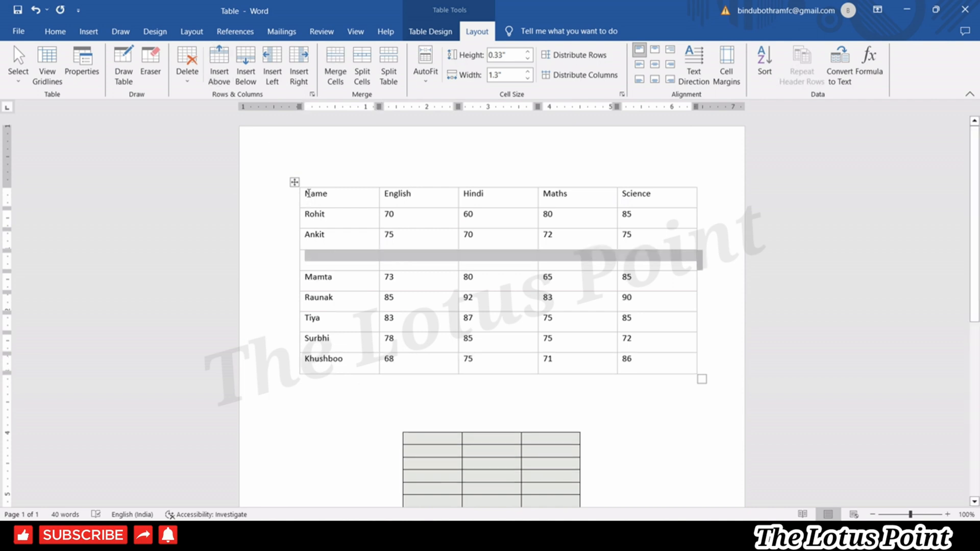
{"action": "left_click", "coordinate": [334, 238]}
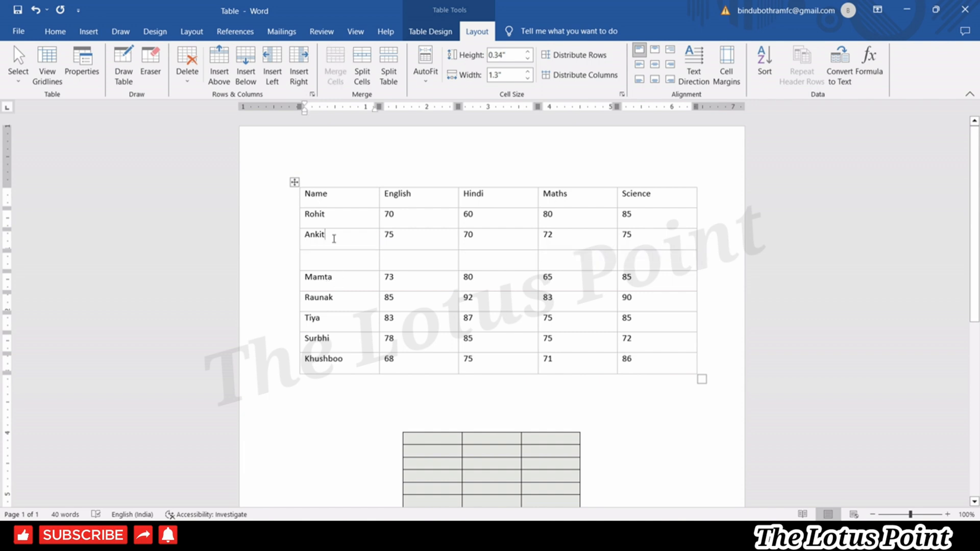
{"action": "left_click", "coordinate": [242, 67]}
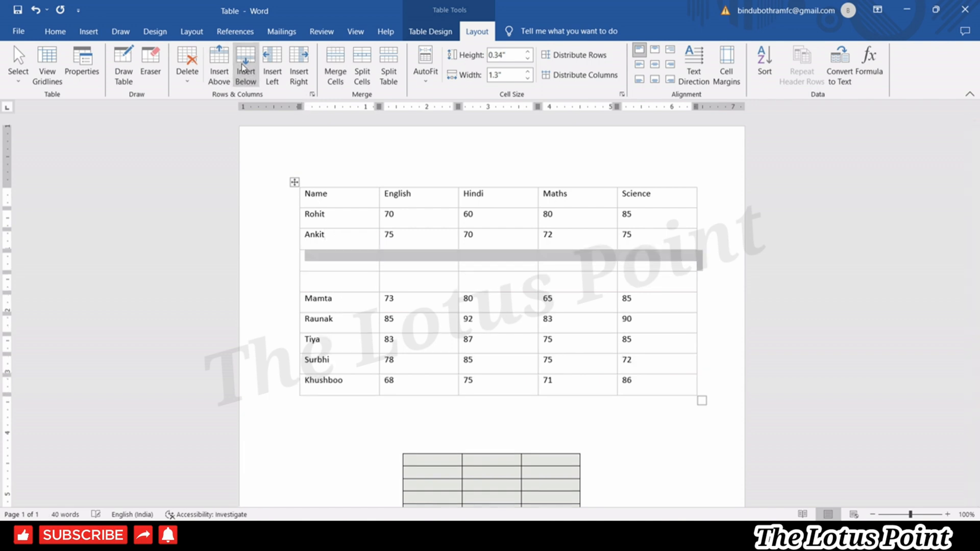
{"action": "left_click", "coordinate": [453, 278]}
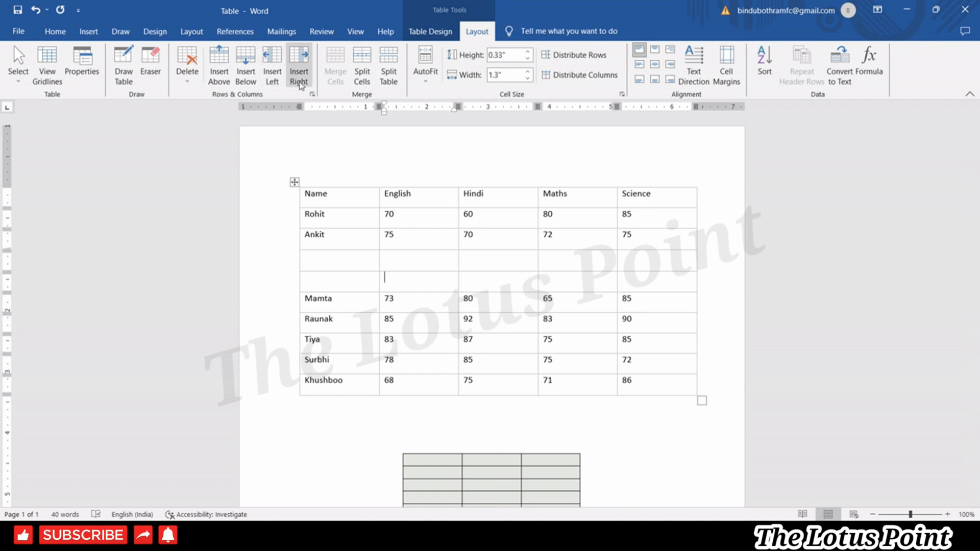
{"action": "left_click", "coordinate": [416, 260]}
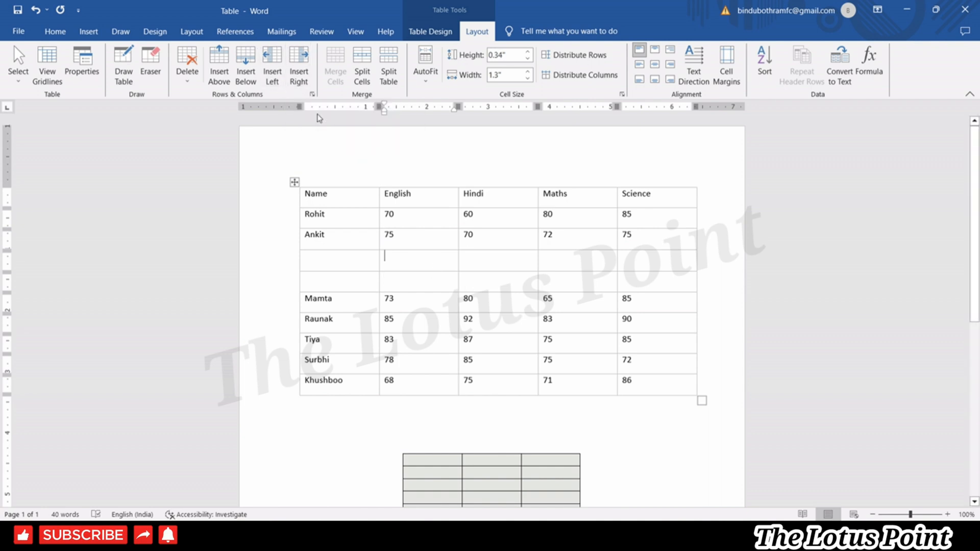
{"action": "left_click", "coordinate": [278, 84]}
{"action": "left_click", "coordinate": [593, 254]}
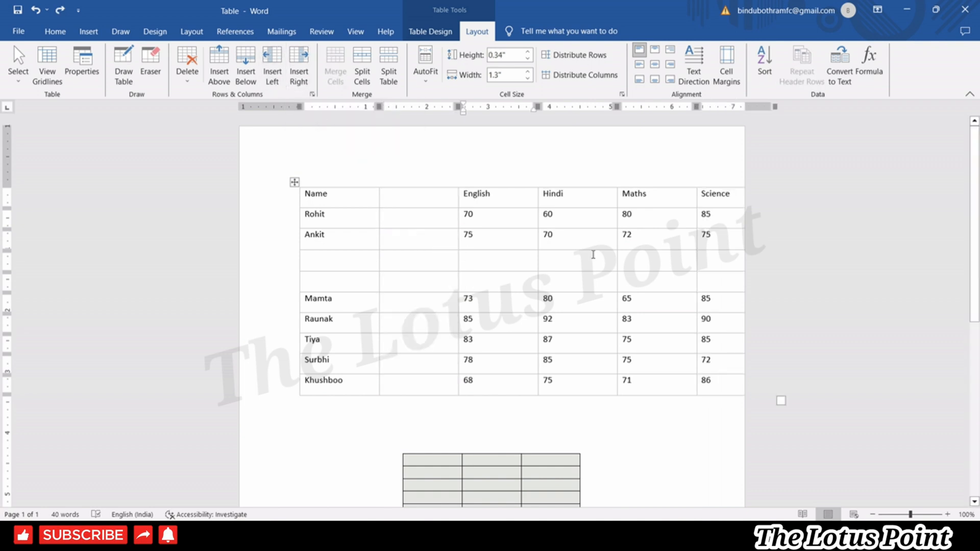
{"action": "left_click", "coordinate": [571, 224]}
{"action": "left_click", "coordinate": [300, 82]}
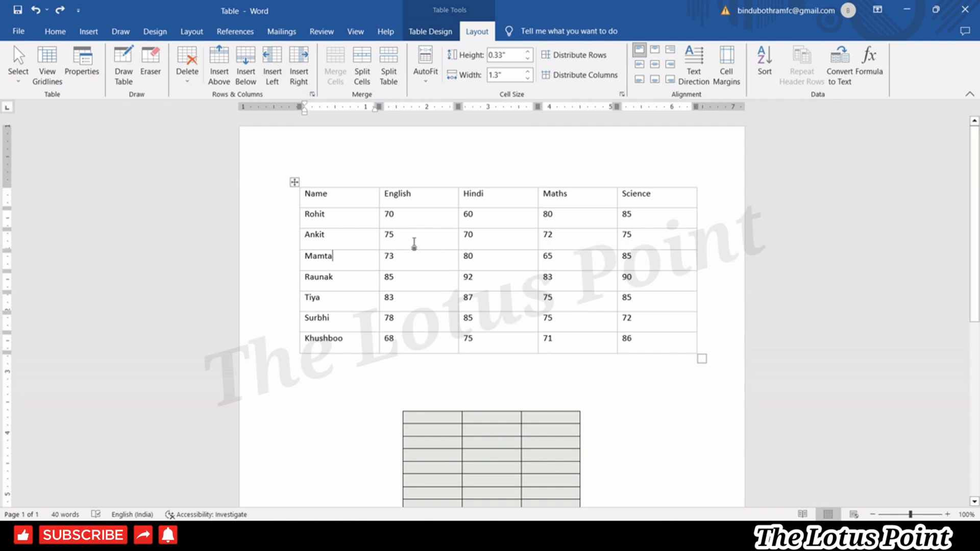
{"action": "left_click", "coordinate": [438, 196]}
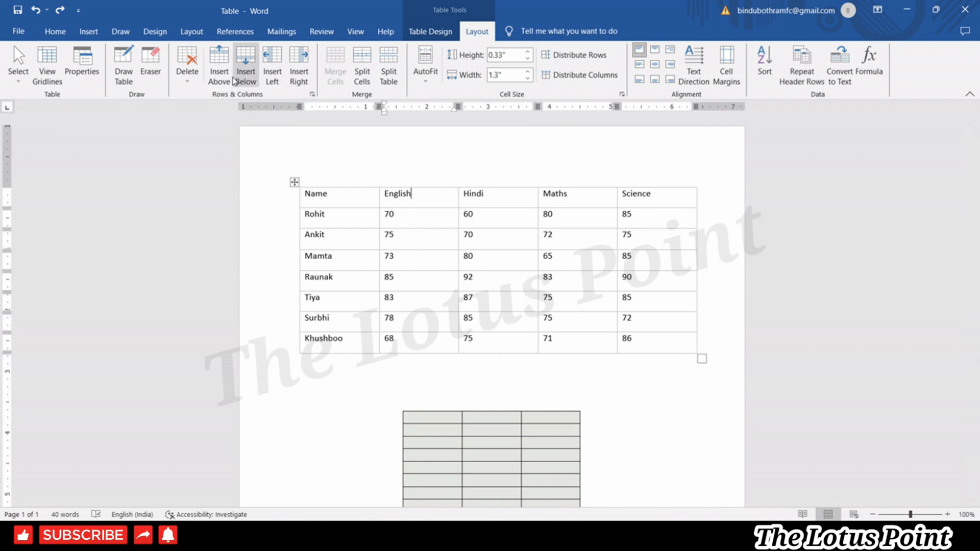
Insert a blank column left of English and merge the two heading cells into one.
{"action": "left_click", "coordinate": [271, 71]}
{"action": "left_click", "coordinate": [400, 203]}
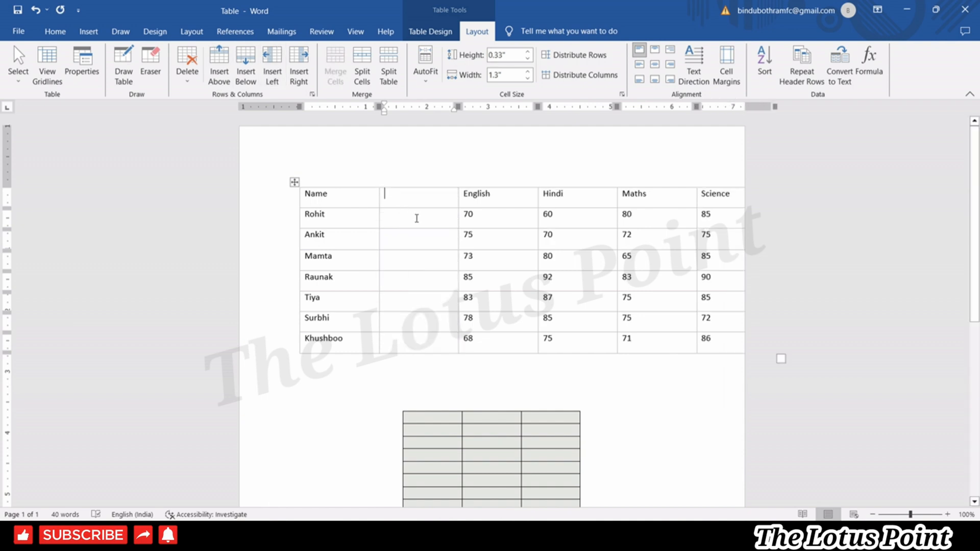
{"action": "left_click_drag", "start_coordinate": [473, 199], "coordinate": [436, 201]}
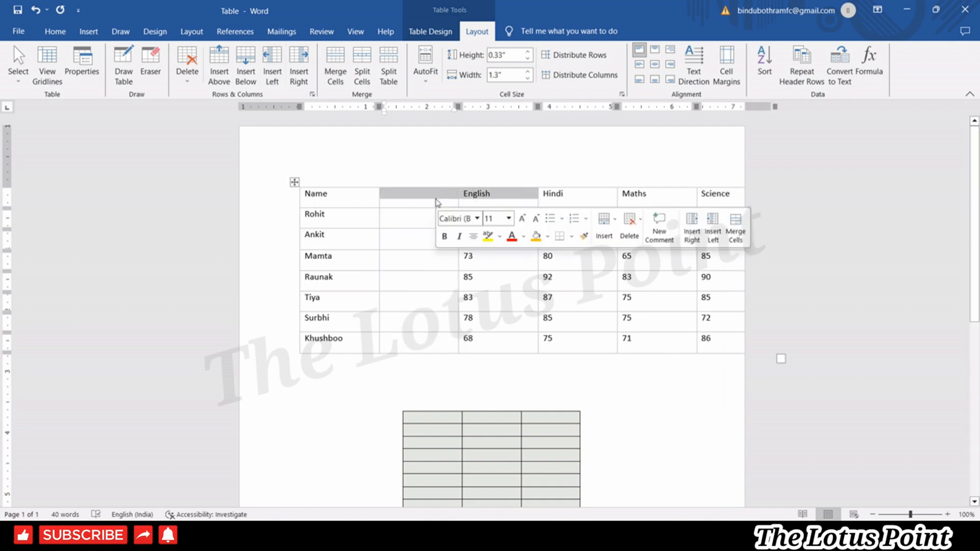
{"action": "left_click", "coordinate": [340, 85]}
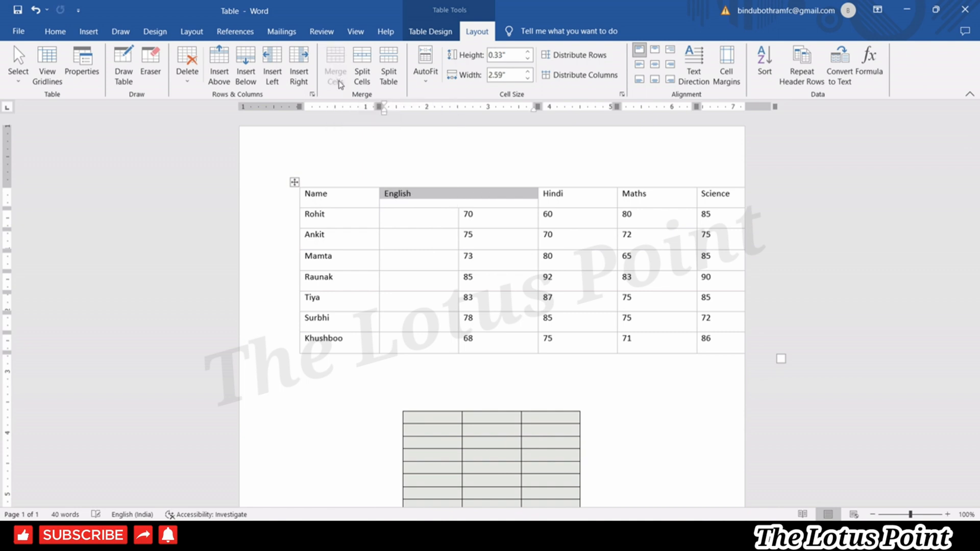
Fill the new column with the marks 20, 10, 15 and 12.
{"action": "left_click", "coordinate": [452, 219]}
{"action": "left_click", "coordinate": [435, 222]}
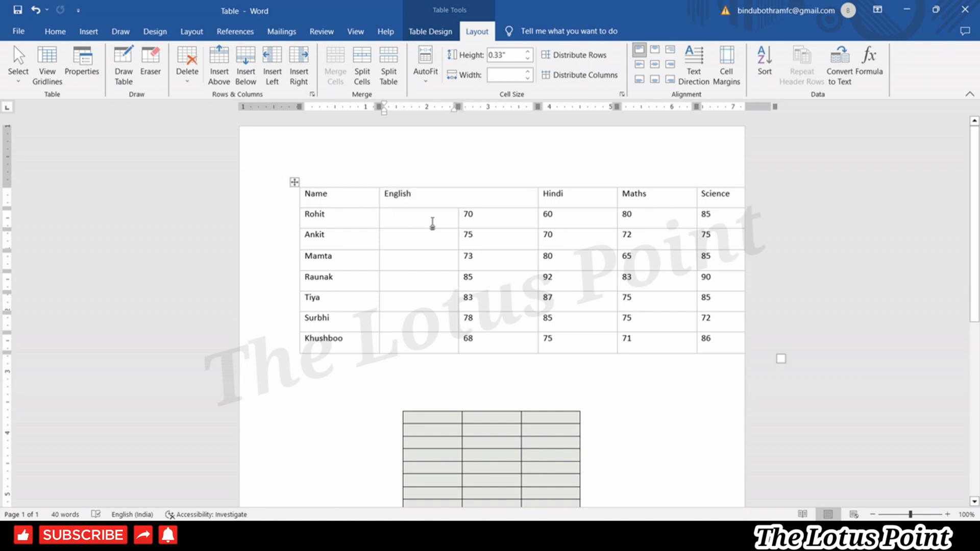
{"action": "type", "text": "20 "}
{"action": "type", "text": "10 "}
{"action": "type", "text": "15"}
{"action": "left_click", "coordinate": [426, 280]}
{"action": "type", "text": "12"}
Centre the merged English heading and select its text.
{"action": "left_click", "coordinate": [440, 199]}
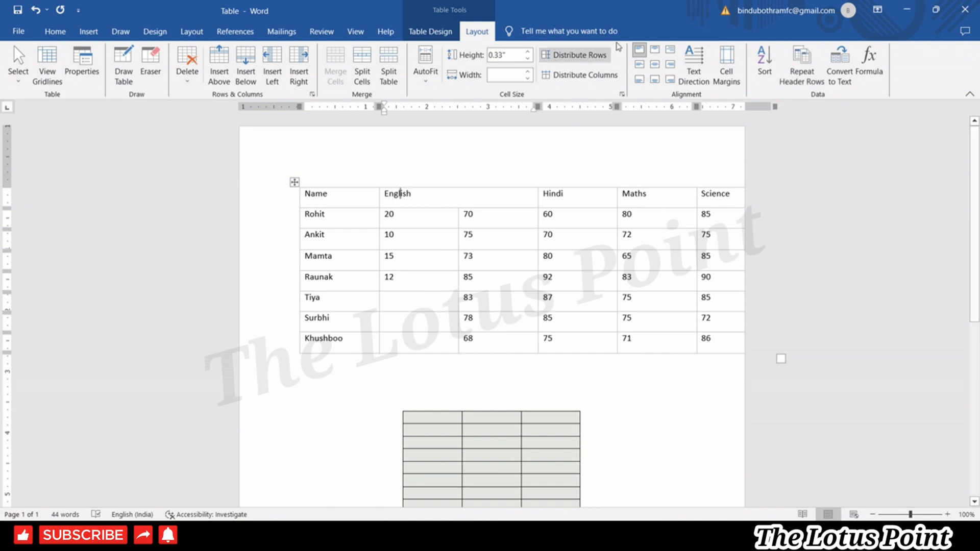
{"action": "left_click", "coordinate": [656, 68]}
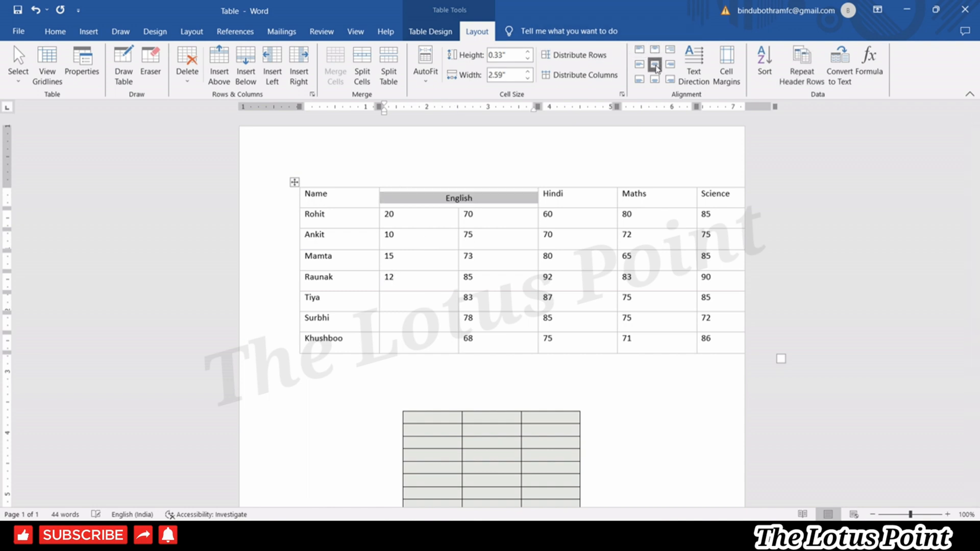
{"action": "left_click", "coordinate": [457, 228]}
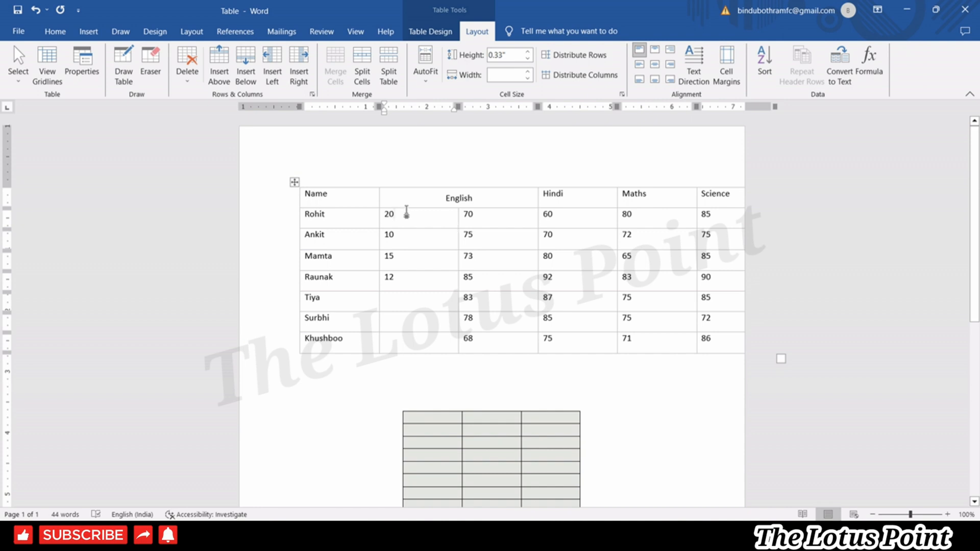
{"action": "left_click", "coordinate": [454, 194]}
{"action": "left_click_drag", "start_coordinate": [424, 197], "coordinate": [493, 201]}
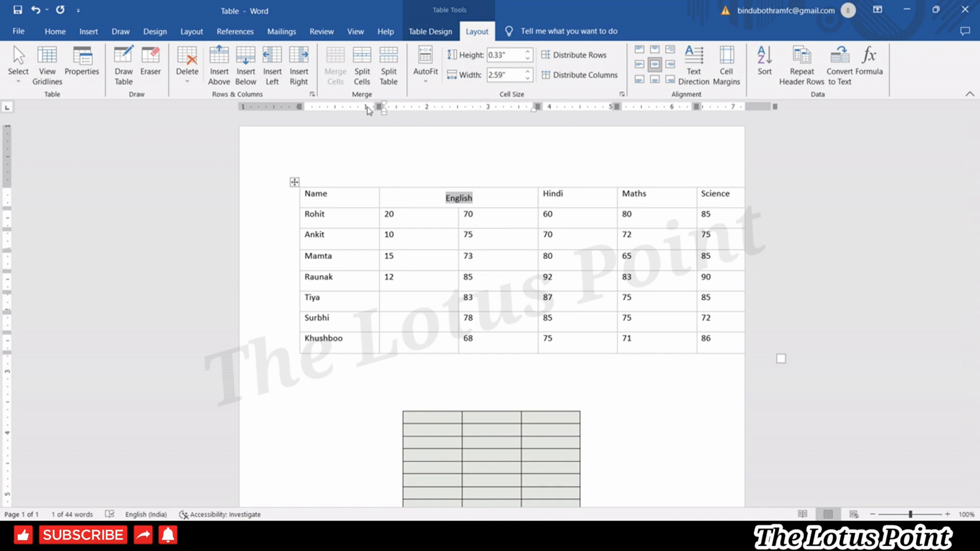
Split the English heading into 2 columns and move the word English into the third heading cell.
{"action": "left_click", "coordinate": [360, 76]}
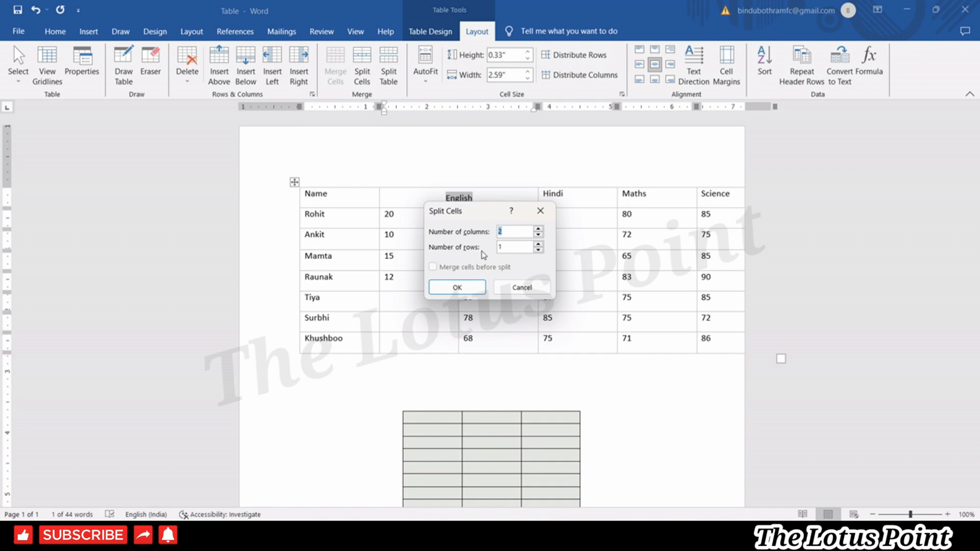
{"action": "left_click", "coordinate": [472, 287]}
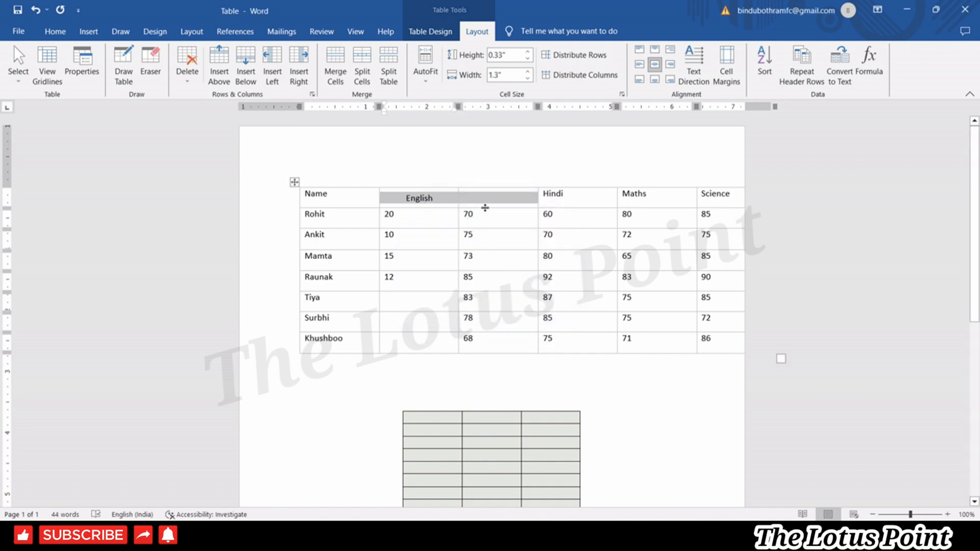
{"action": "left_click", "coordinate": [532, 277]}
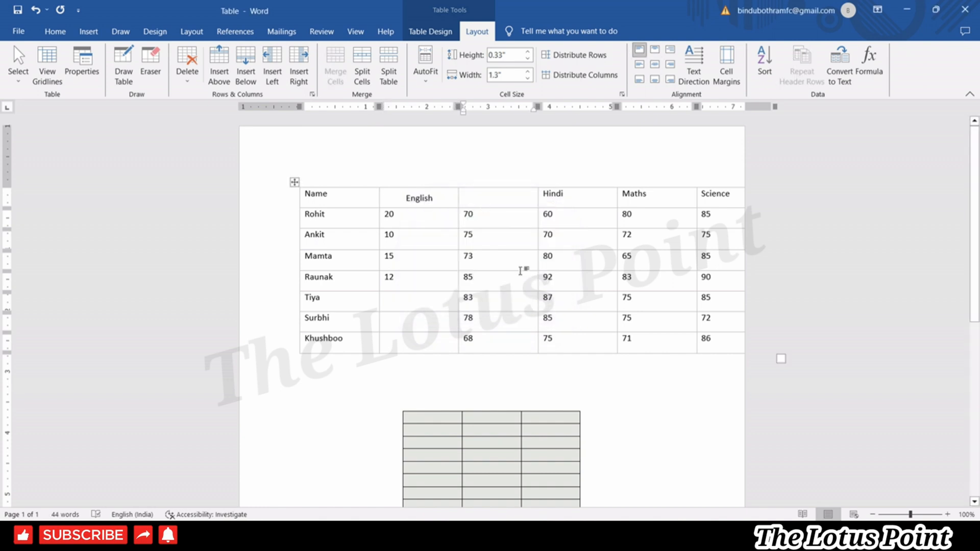
{"action": "double_click", "coordinate": [426, 198]}
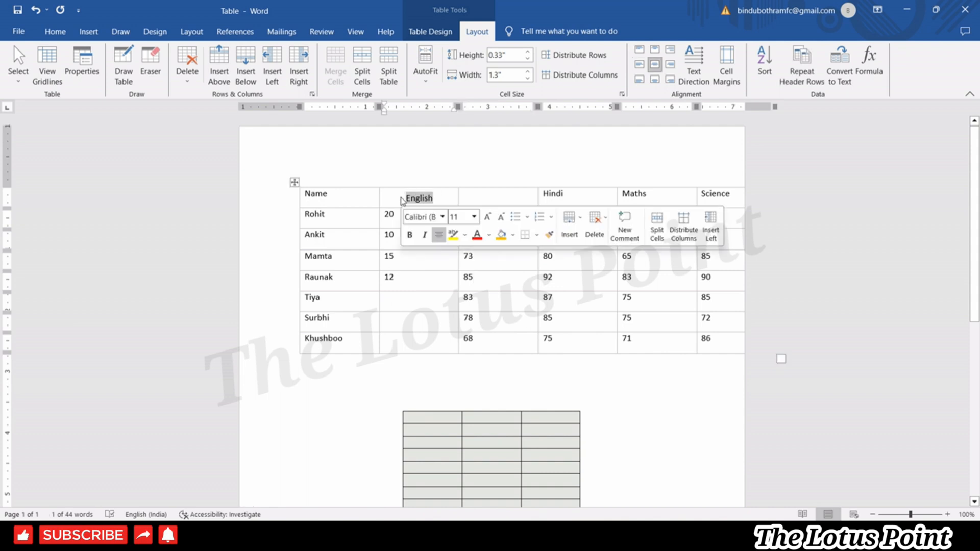
{"action": "key", "text": "ctrl+x"}
{"action": "left_click", "coordinate": [495, 193]}
{"action": "key", "text": "ctrl+v"}
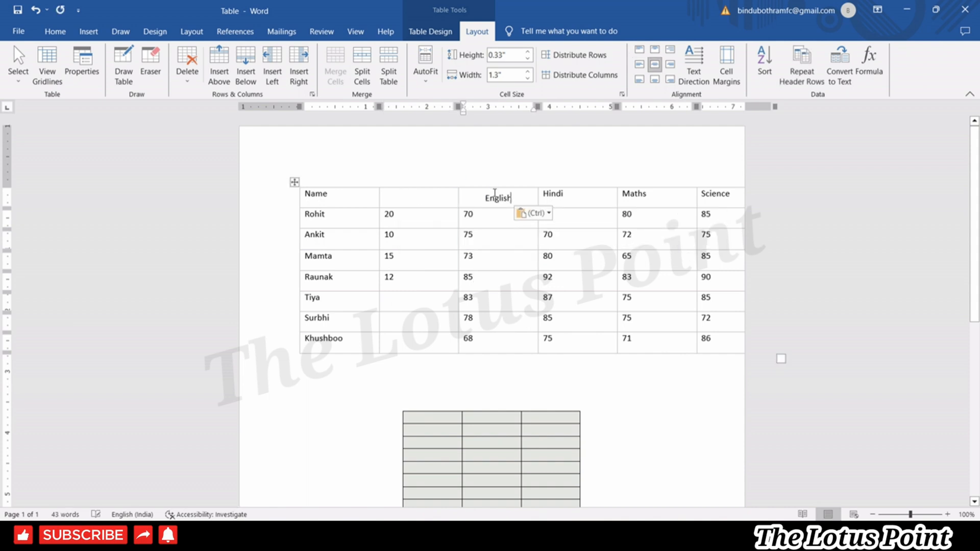
Merge the blank second column into the English column.
{"action": "left_click", "coordinate": [401, 184]}
{"action": "right_click", "coordinate": [395, 191]}
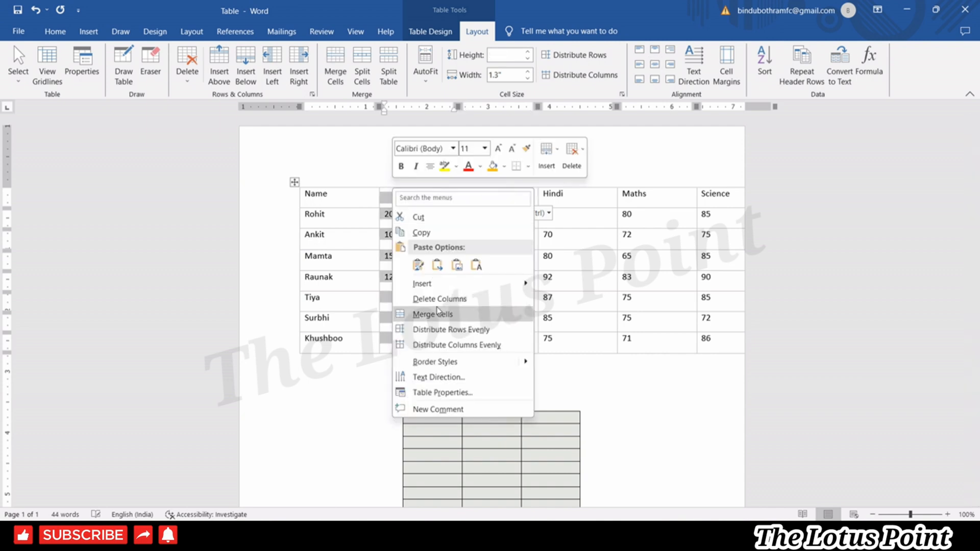
{"action": "left_click", "coordinate": [438, 312]}
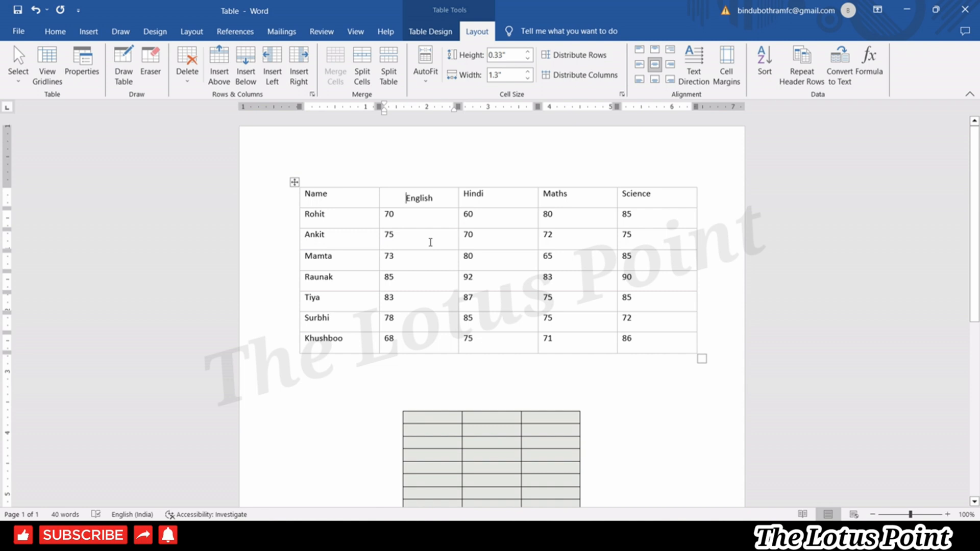
{"action": "left_click", "coordinate": [342, 278]}
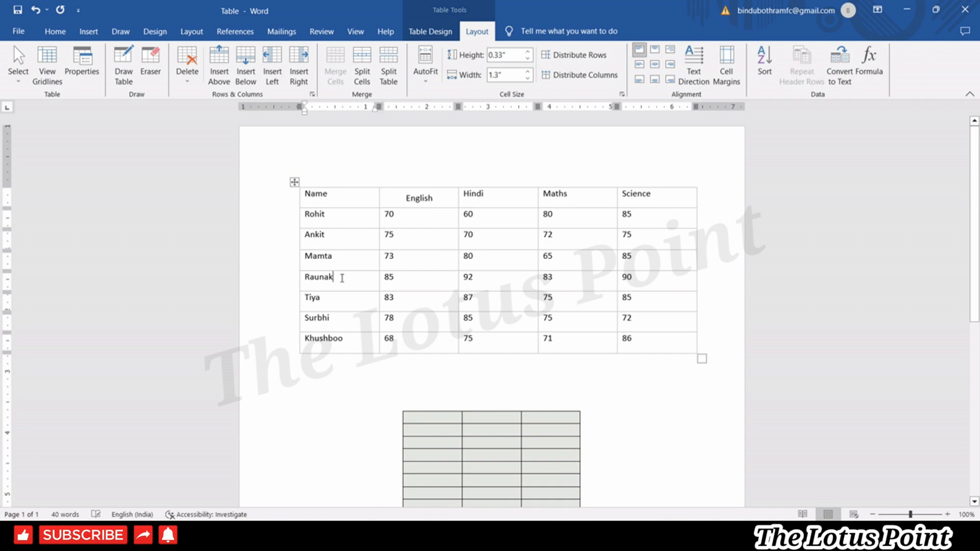
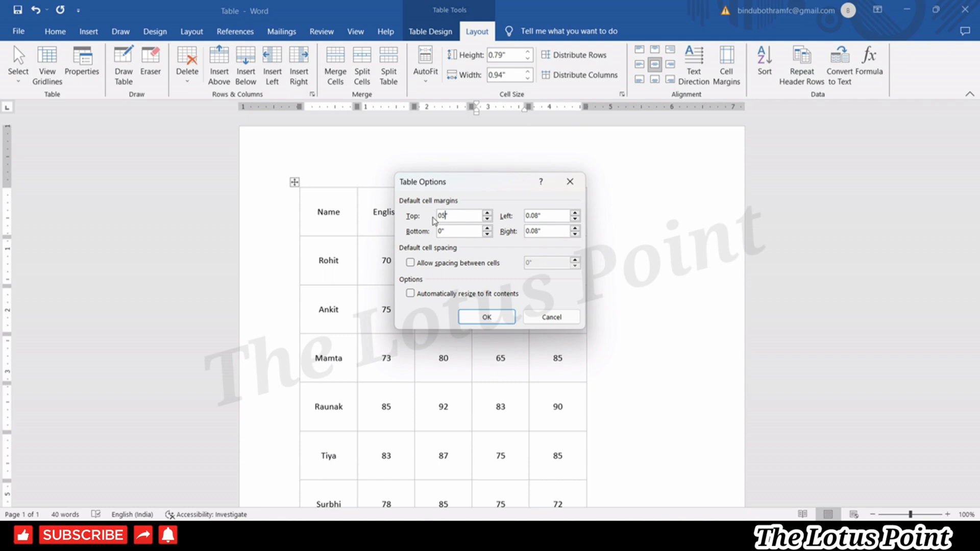
Set the table's top and bottom cell margins to 0.5" and apply them.
{"action": "key", "text": "BackSpace"}
{"action": "key", "text": "BackSpace"}
{"action": "left_click", "coordinate": [442, 230]}
{"action": "type", "text": ".50"}
{"action": "left_click", "coordinate": [475, 319]}
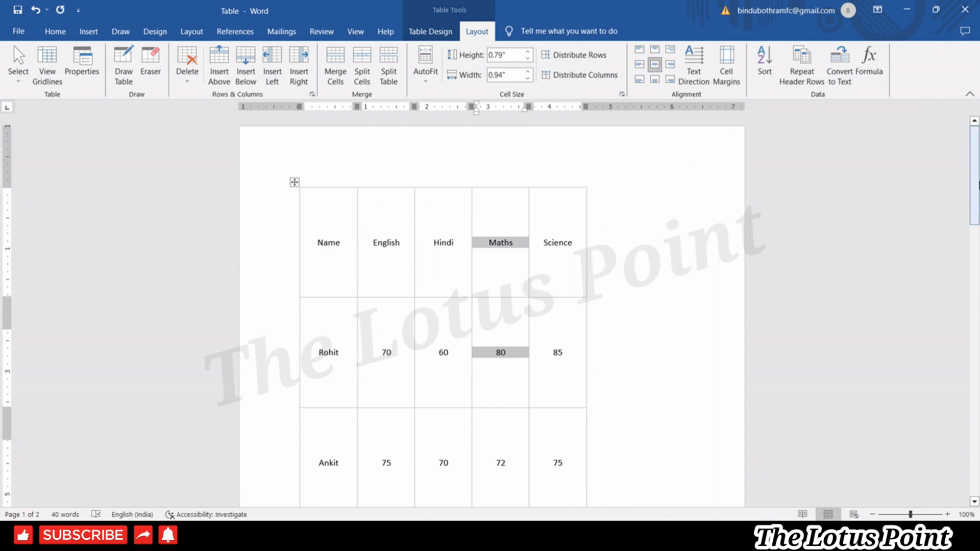
Reduce the top and bottom cell margins to 0.1" and confirm them.
{"action": "left_click", "coordinate": [730, 79]}
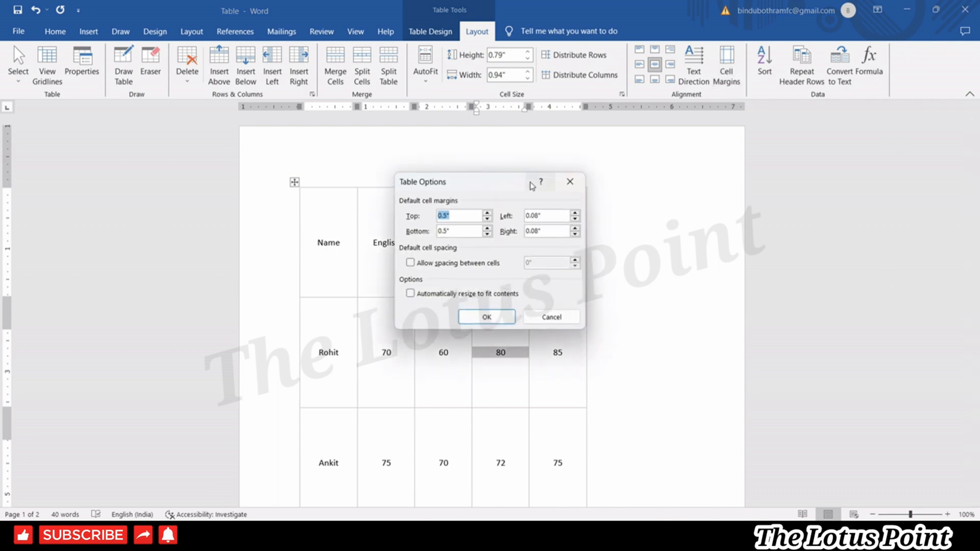
{"action": "type", "text": "0."}
{"action": "key", "text": "BackSpace"}
{"action": "key", "text": "BackSpace"}
{"action": "left_click", "coordinate": [475, 313]}
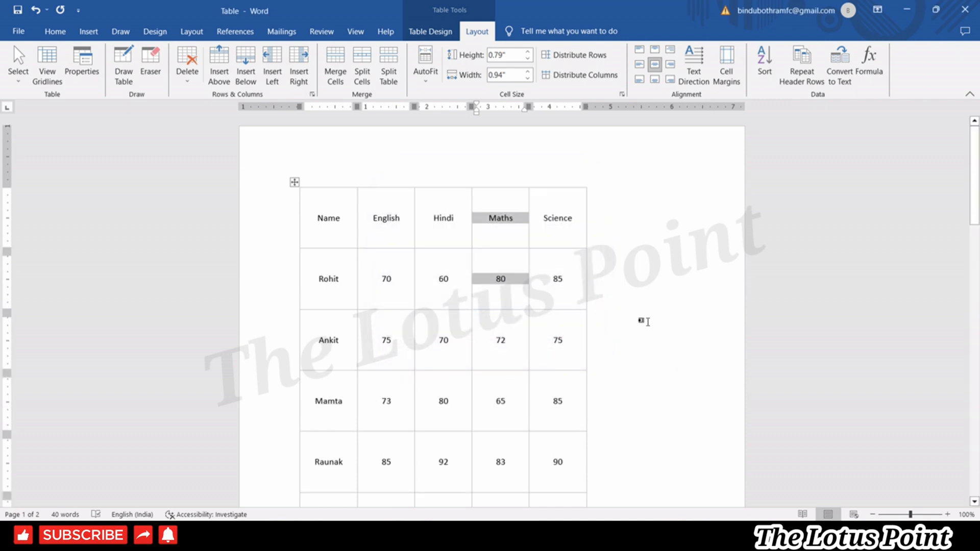
{"action": "left_click", "coordinate": [644, 322]}
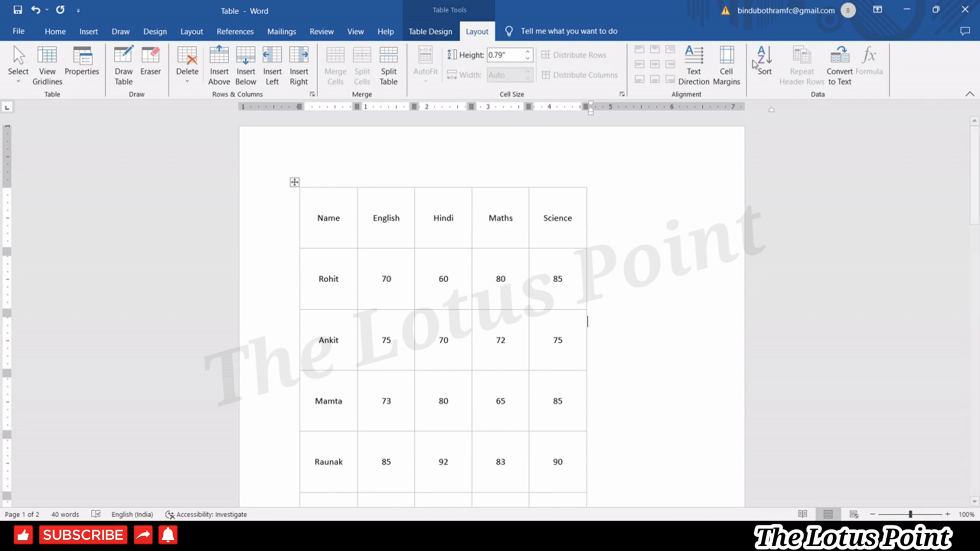
{"action": "left_click", "coordinate": [722, 76]}
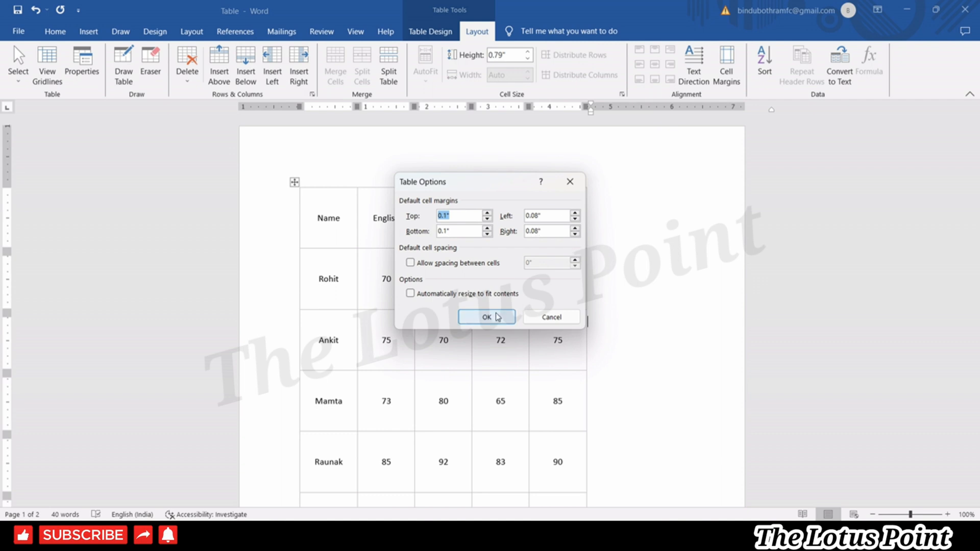
{"action": "left_click", "coordinate": [469, 318]}
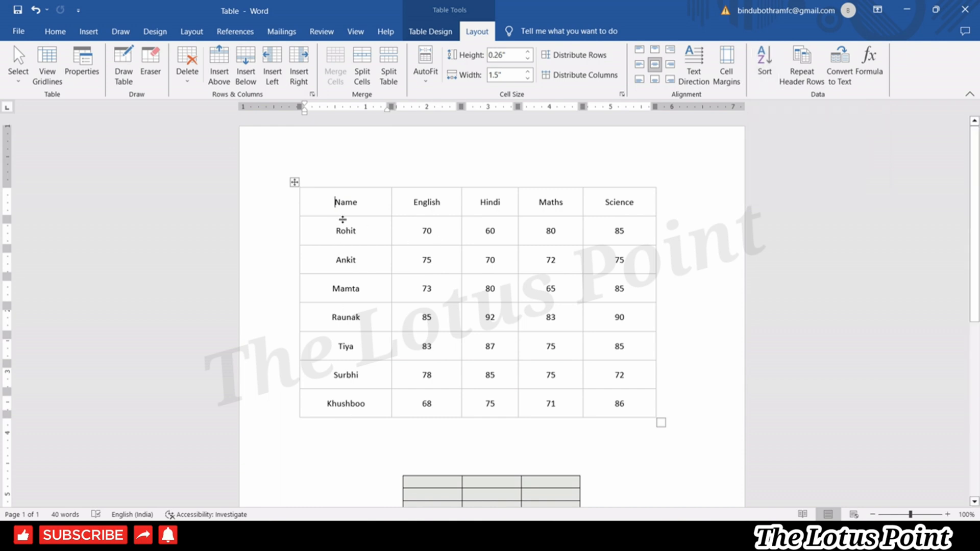
Sort the table rows alphabetically by Name.
{"action": "left_click", "coordinate": [765, 64]}
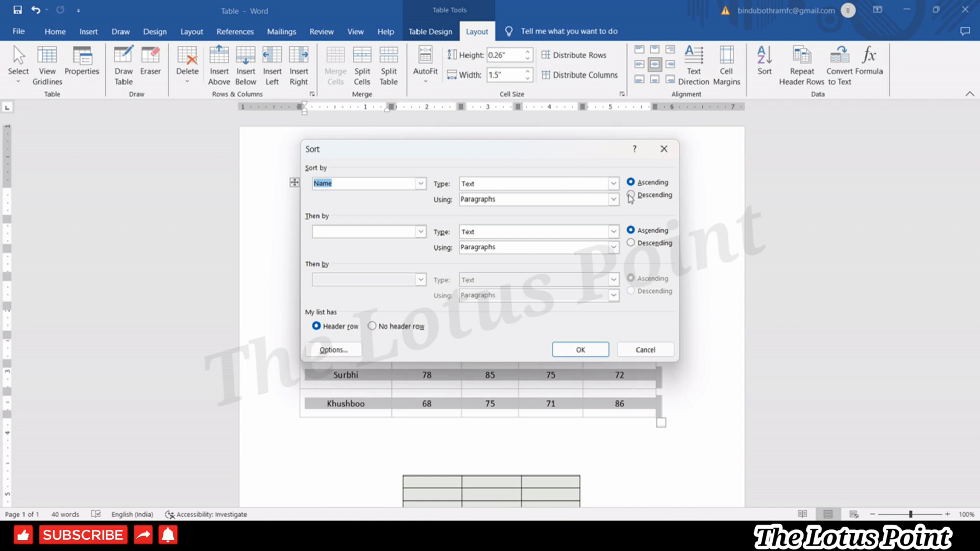
{"action": "left_click", "coordinate": [576, 351]}
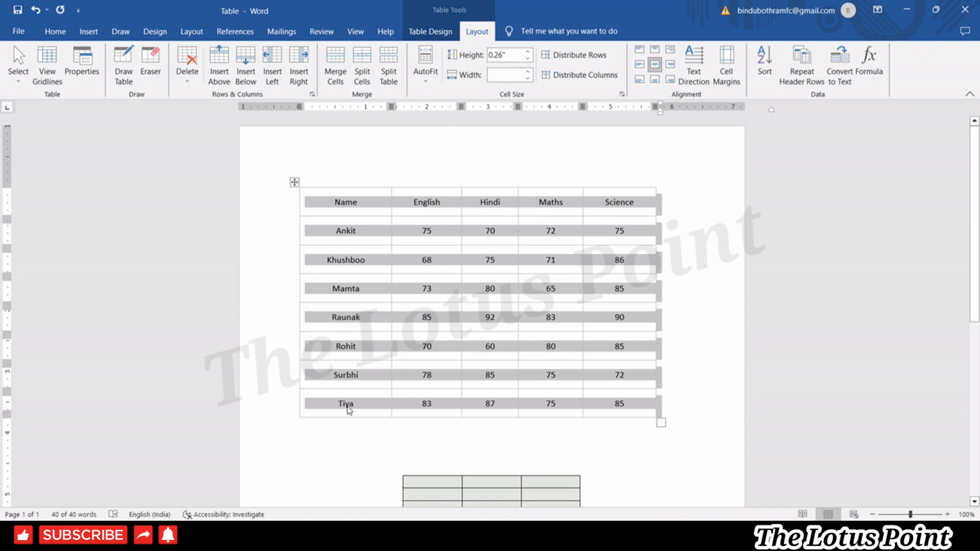
{"action": "left_click", "coordinate": [559, 201]}
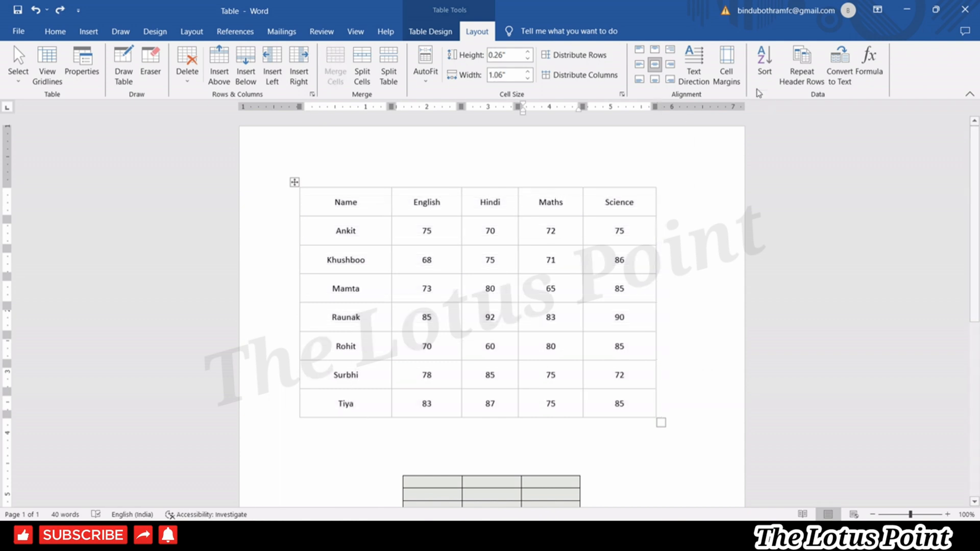
Re-sort the rows by Maths marks in descending order, from 83 down to 65.
{"action": "left_click", "coordinate": [765, 76]}
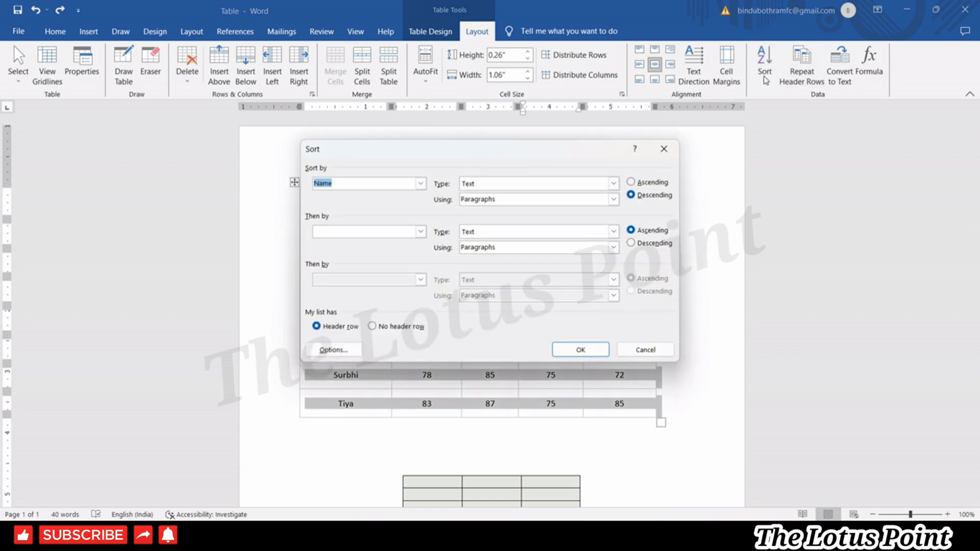
{"action": "left_click", "coordinate": [425, 184]}
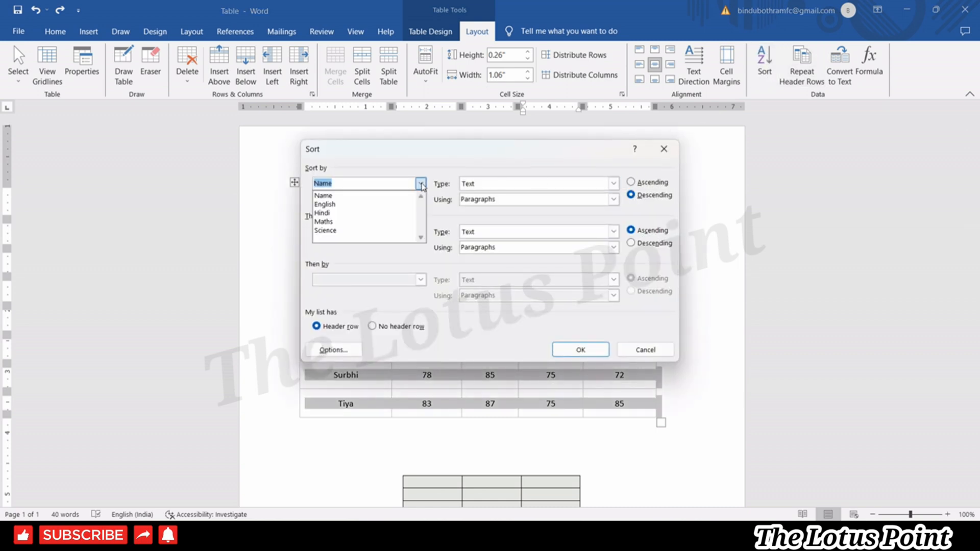
{"action": "left_click", "coordinate": [367, 221]}
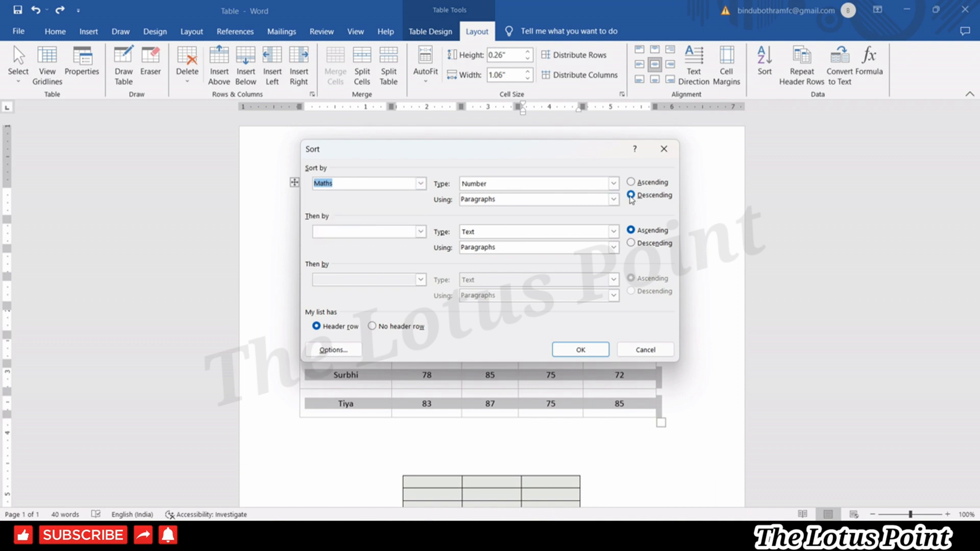
{"action": "left_click", "coordinate": [594, 351]}
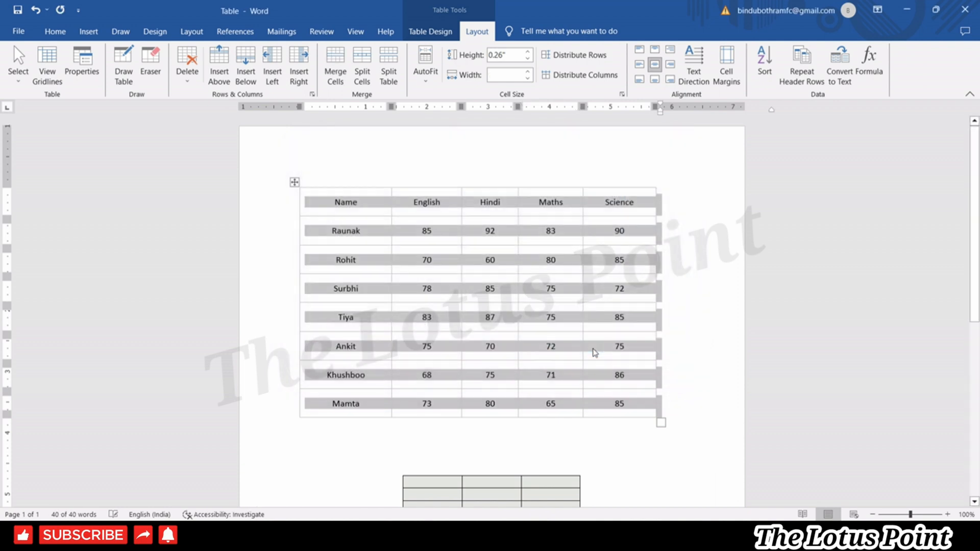
{"action": "left_click", "coordinate": [570, 272]}
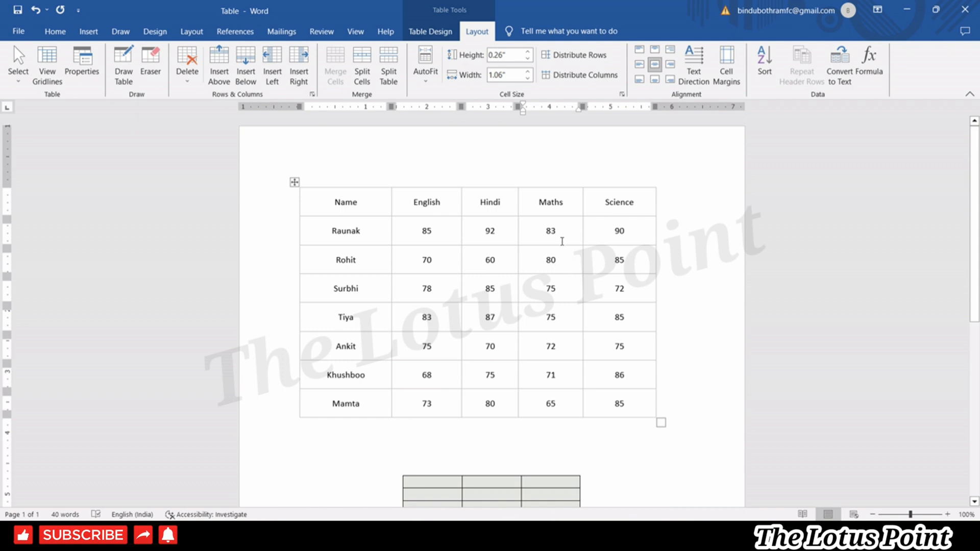
Sort the student rows by Science marks in descending order.
{"action": "left_click", "coordinate": [621, 230]}
{"action": "left_click", "coordinate": [764, 64]}
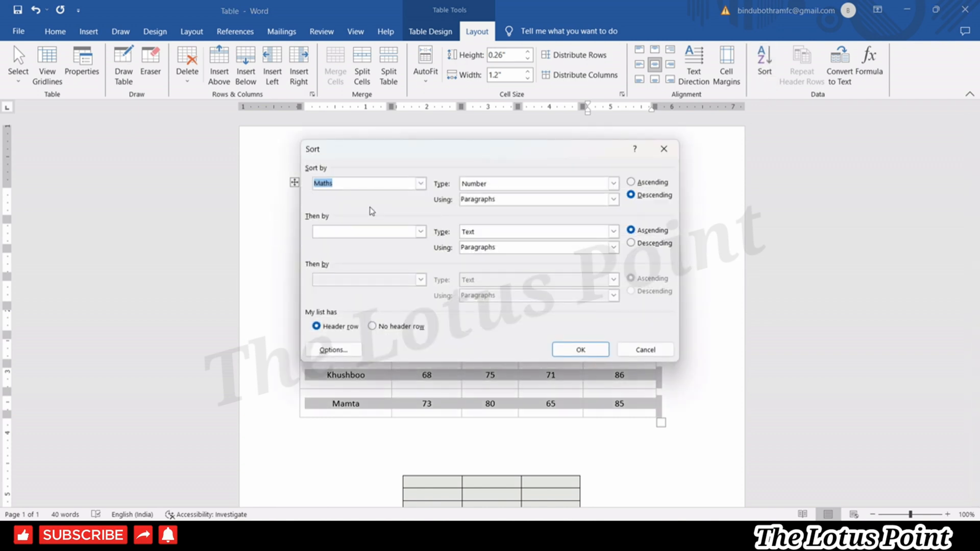
{"action": "left_click", "coordinate": [420, 183]}
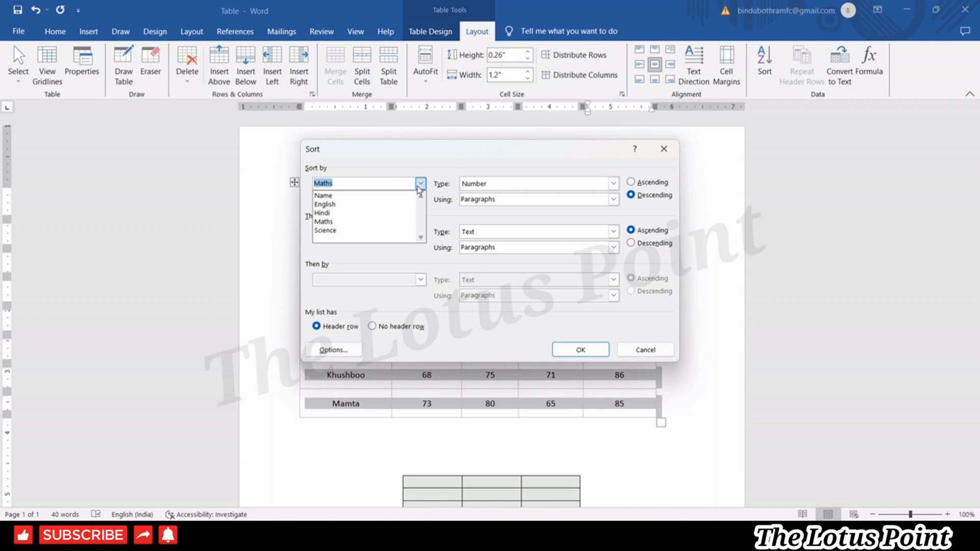
{"action": "left_click", "coordinate": [352, 230]}
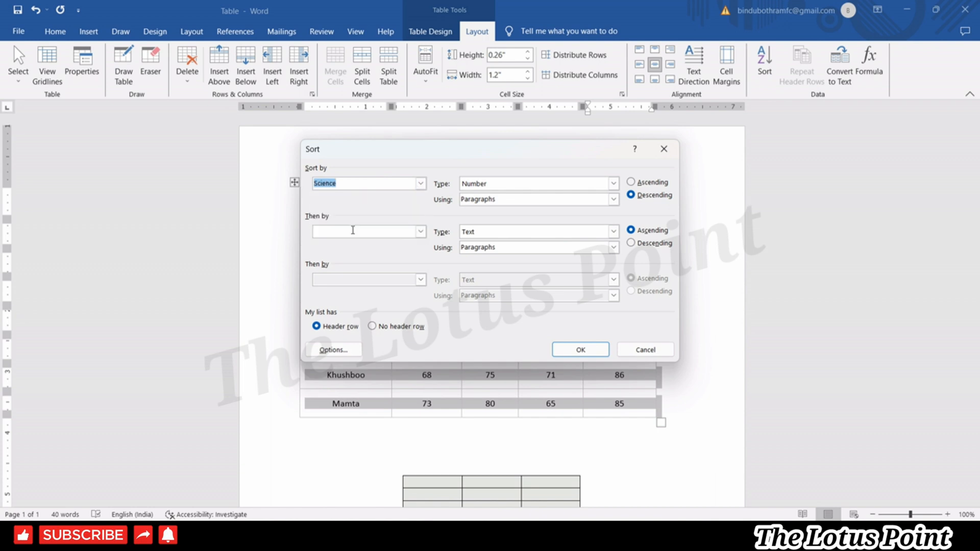
{"action": "left_click", "coordinate": [570, 347]}
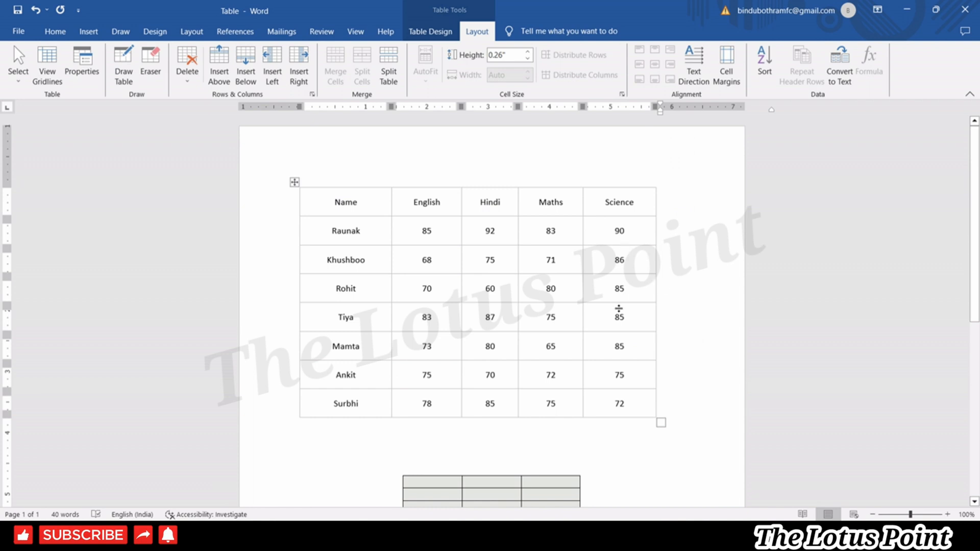
{"action": "left_click", "coordinate": [365, 231]}
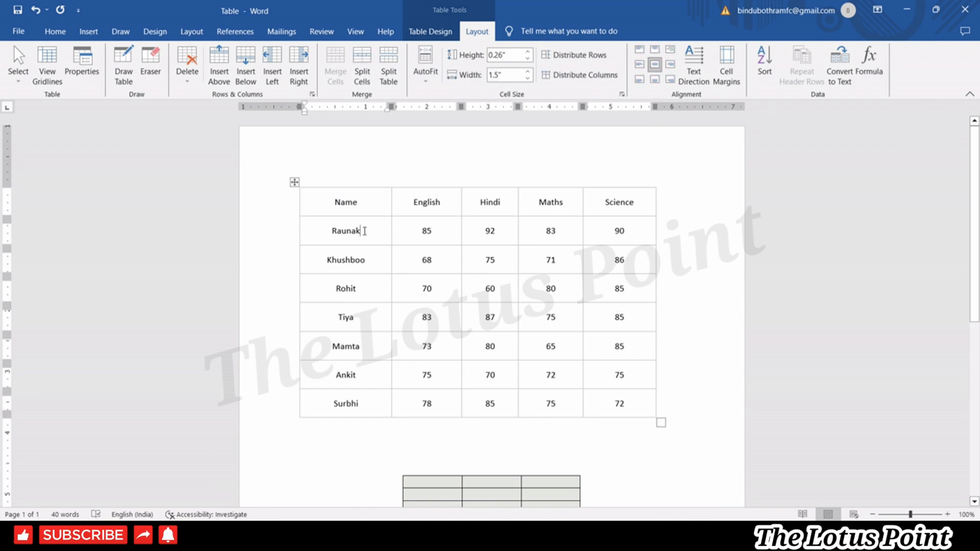
Sort the rows by Name in ascending order, from Ankit to Tiya.
{"action": "left_click", "coordinate": [377, 203]}
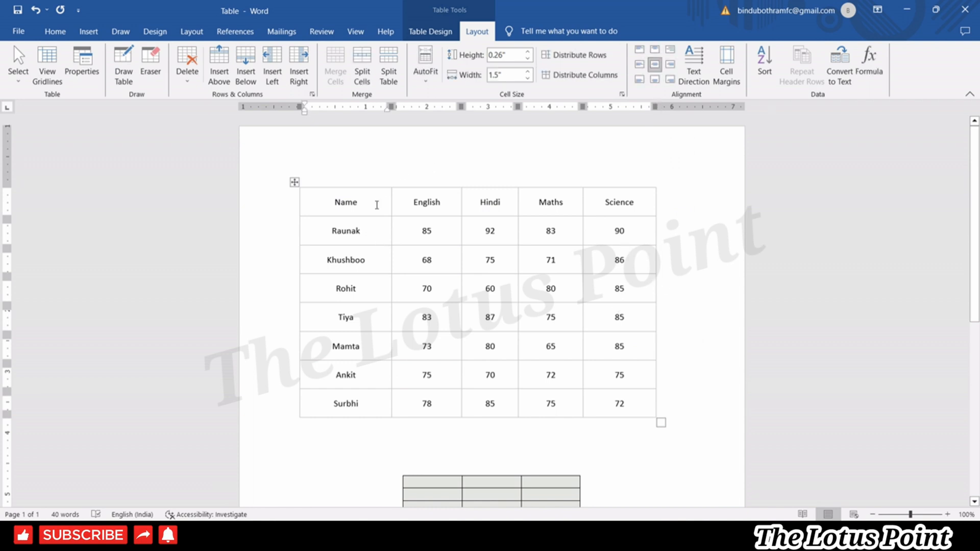
{"action": "left_click", "coordinate": [762, 64]}
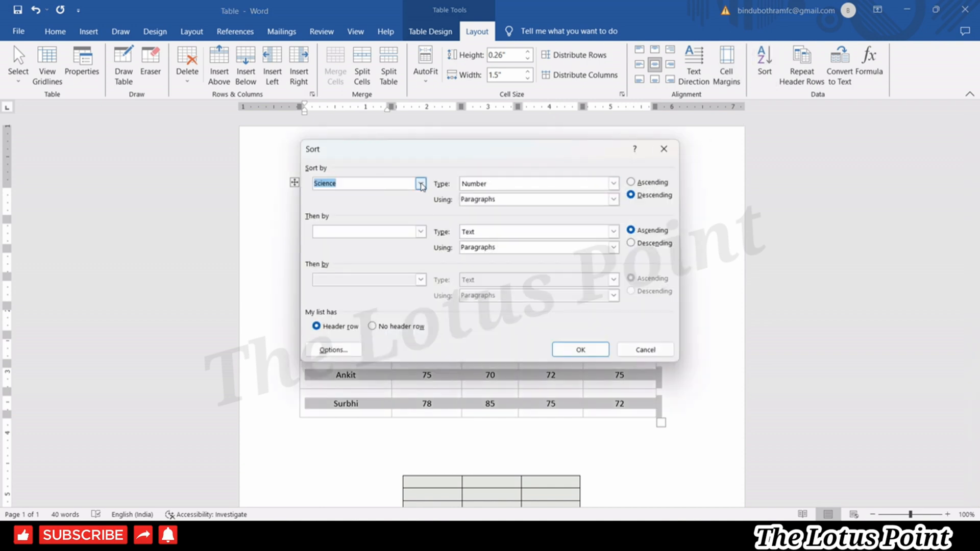
{"action": "left_click", "coordinate": [421, 182]}
{"action": "left_click", "coordinate": [360, 196]}
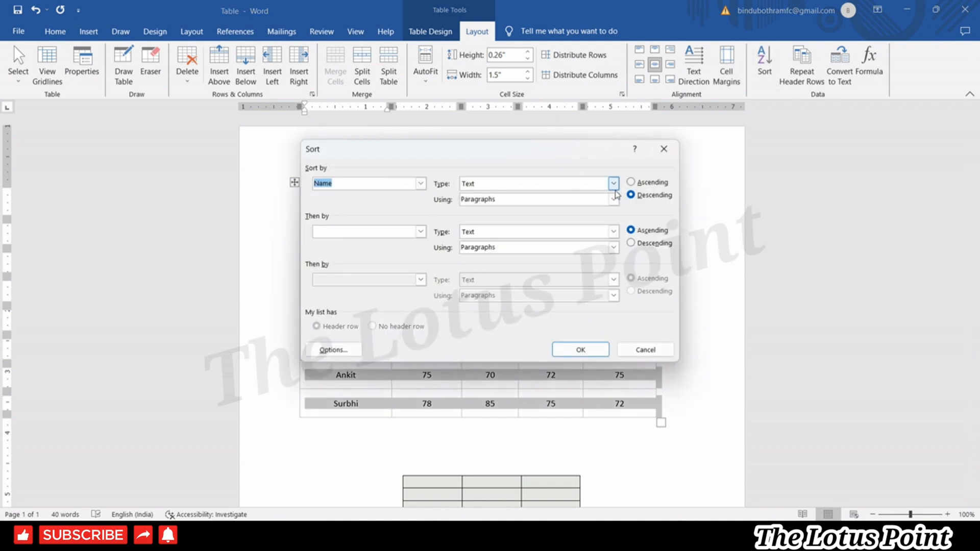
{"action": "left_click", "coordinate": [631, 181]}
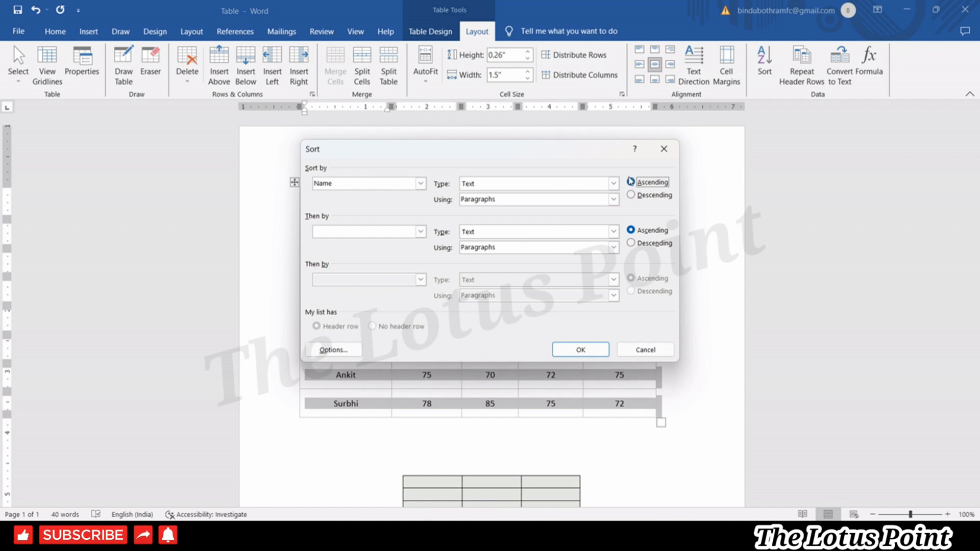
{"action": "left_click", "coordinate": [570, 351]}
{"action": "left_click", "coordinate": [570, 353]}
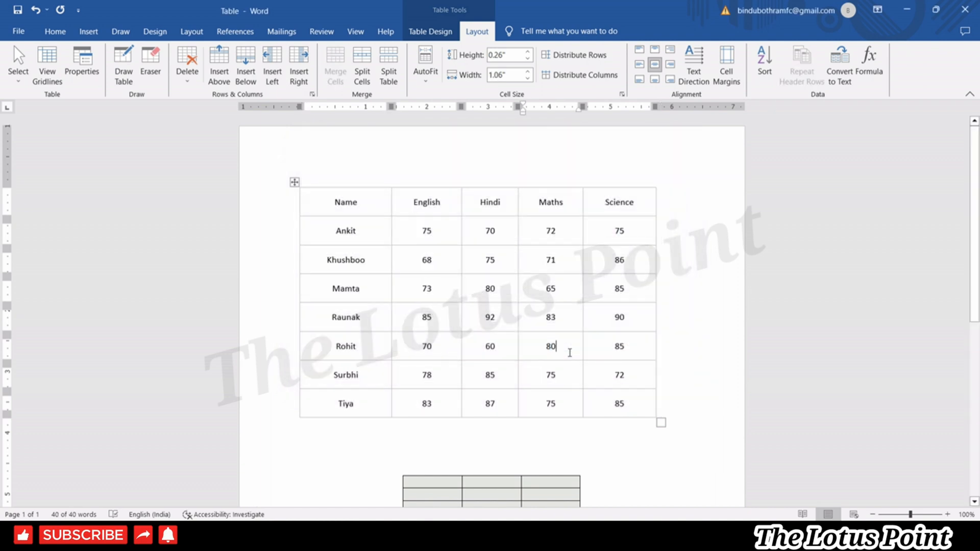
{"action": "left_click", "coordinate": [665, 404]}
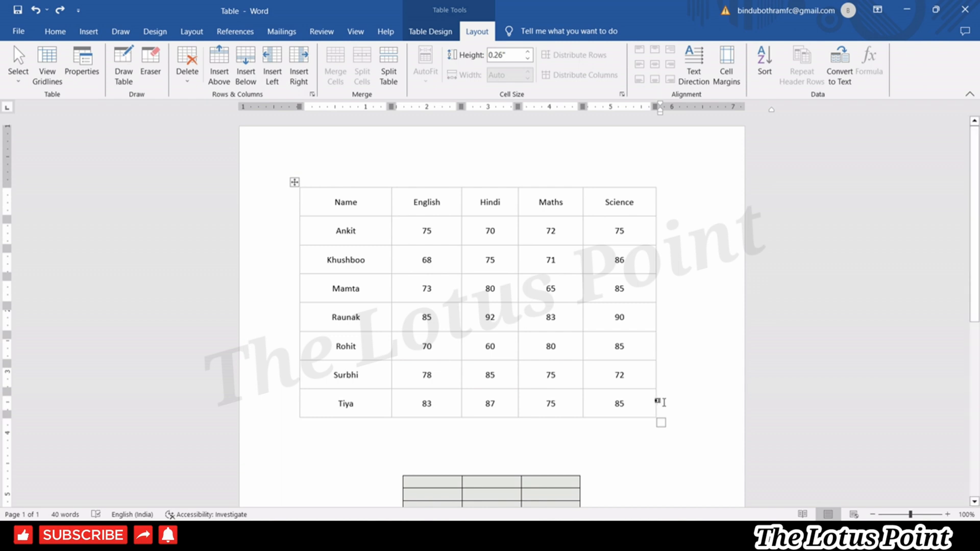
Add nine empty rows below Tiya's row so the table continues onto page 2.
{"action": "key", "text": "Return"}
{"action": "left_click", "coordinate": [660, 426]}
{"action": "key", "text": "Return"}
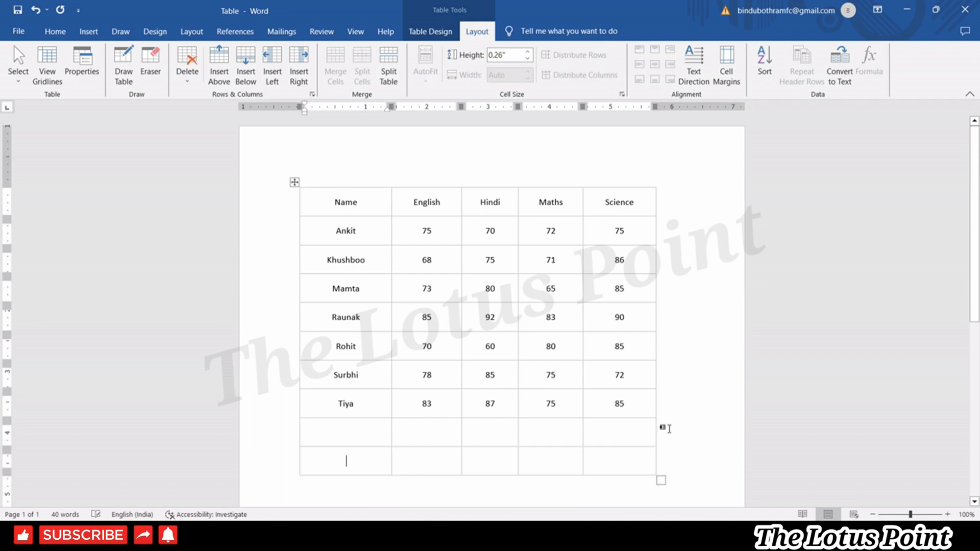
{"action": "left_click", "coordinate": [668, 458]}
{"action": "key", "text": "Return"}
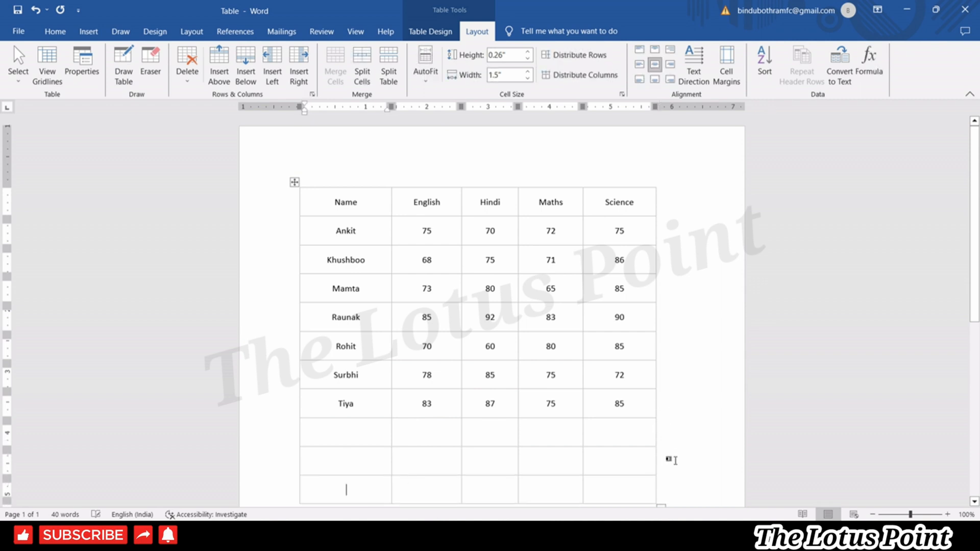
{"action": "left_click", "coordinate": [680, 486]}
{"action": "key", "text": "Return"}
{"action": "left_click_drag", "start_coordinate": [974, 271], "coordinate": [974, 345]}
{"action": "left_click", "coordinate": [689, 453]}
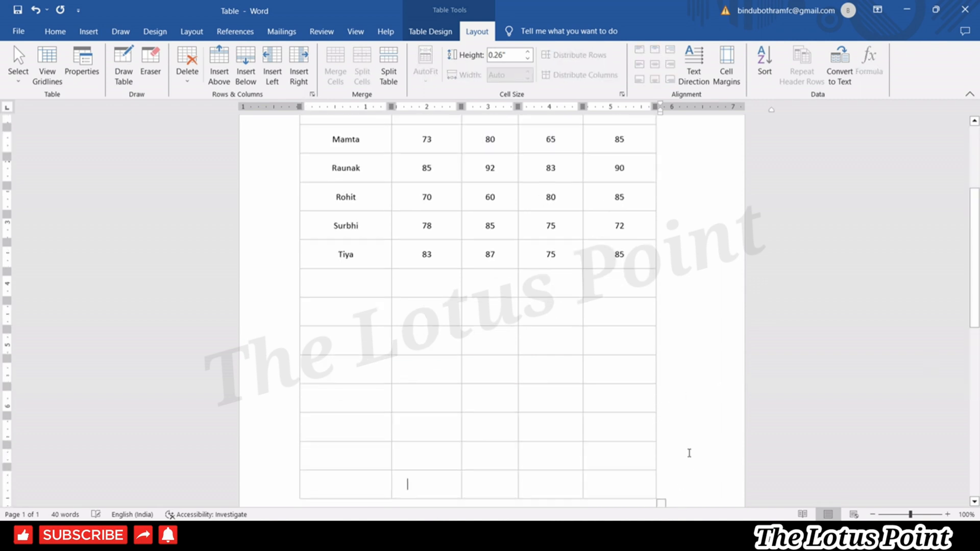
{"action": "key", "text": "Return"}
{"action": "left_click_drag", "start_coordinate": [975, 220], "coordinate": [975, 303]}
{"action": "left_click", "coordinate": [672, 180]}
{"action": "key", "text": "Return"}
{"action": "left_click", "coordinate": [666, 184]}
{"action": "key", "text": "Return"}
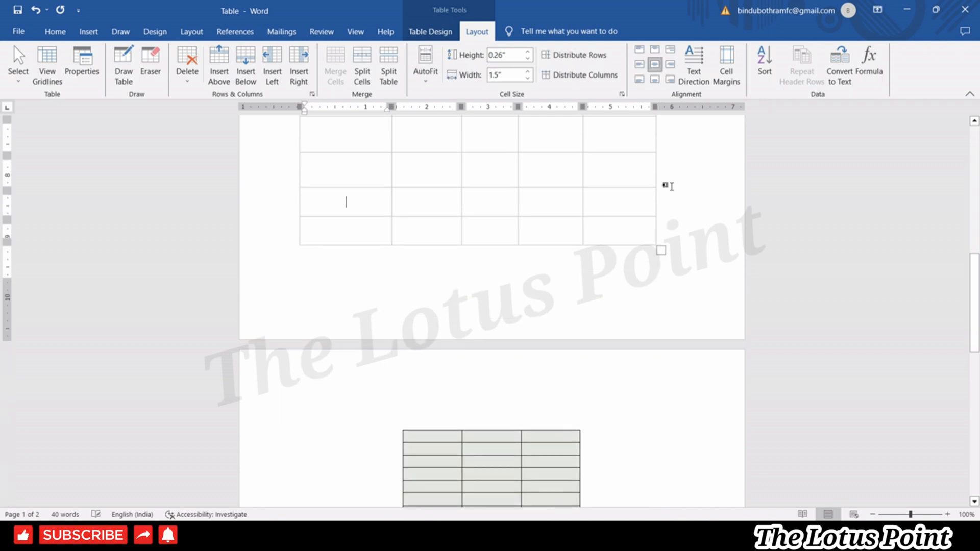
{"action": "left_click", "coordinate": [677, 196]}
{"action": "key", "text": "Return"}
{"action": "key", "text": "Return"}
{"action": "left_click", "coordinate": [672, 172]}
{"action": "key", "text": "Return"}
{"action": "scroll", "coordinate": [694, 306], "scroll_direction": "down", "scroll_amount": 3}
{"action": "left_click", "coordinate": [709, 388]}
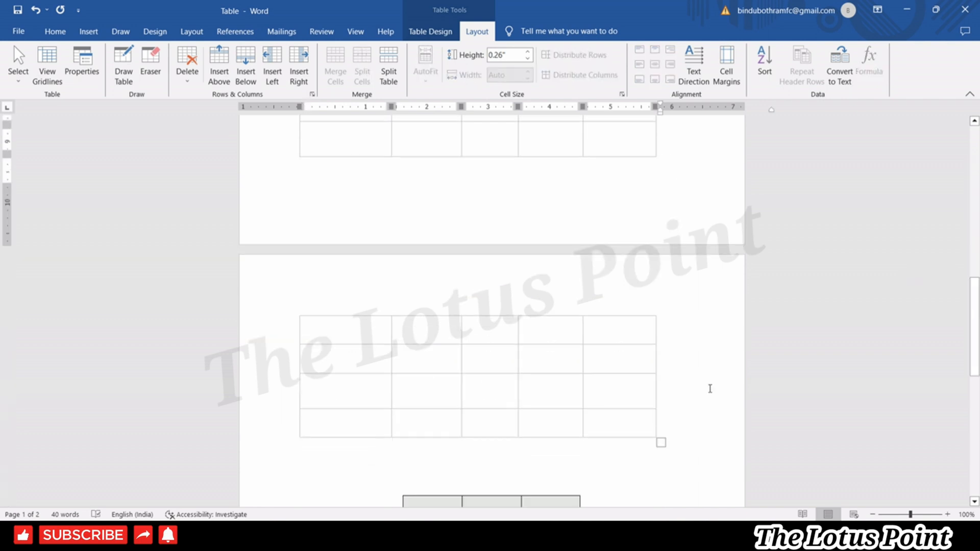
{"action": "key", "text": "Return"}
{"action": "left_click_drag", "start_coordinate": [975, 297], "coordinate": [979, 141]}
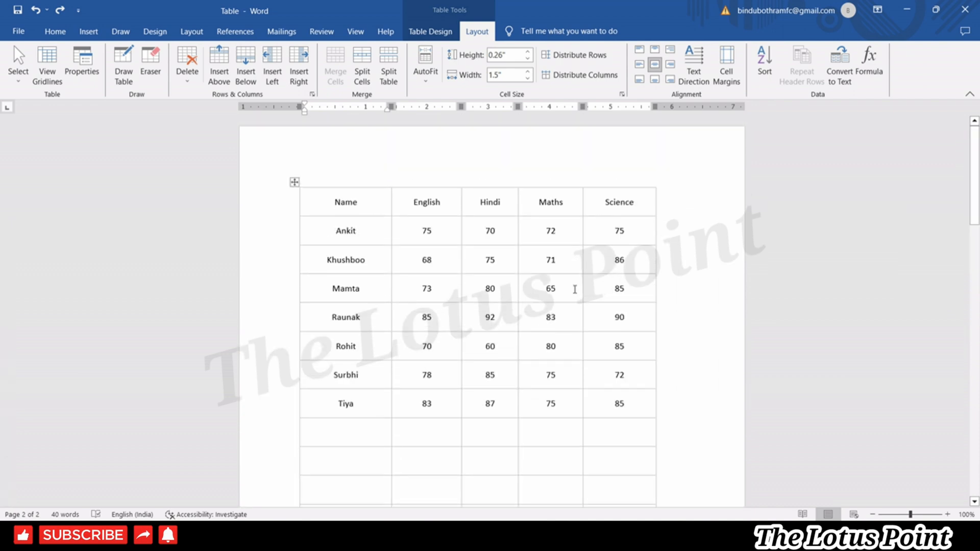
Select the Name-to-Science header row and set it to repeat on each page.
{"action": "left_click", "coordinate": [534, 210]}
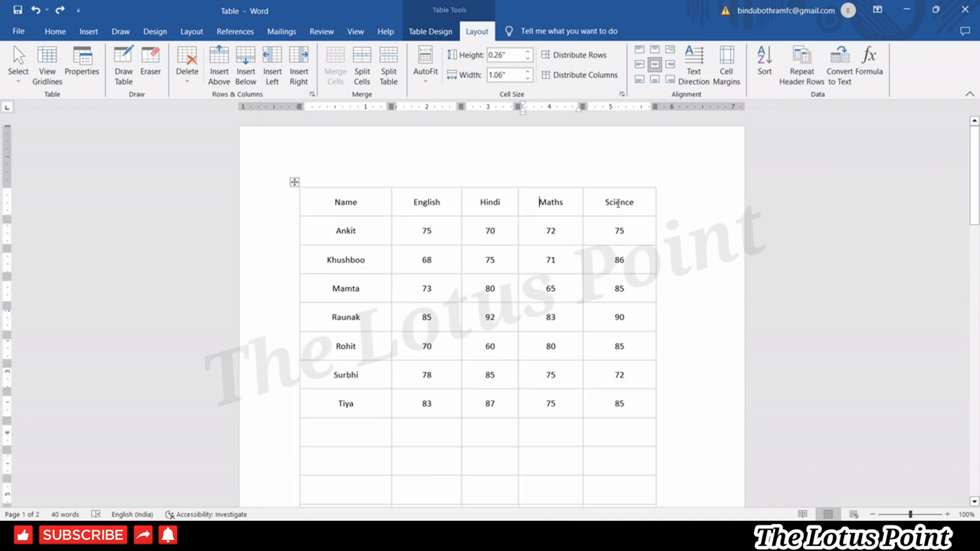
{"action": "left_click_drag", "start_coordinate": [640, 206], "coordinate": [330, 215]}
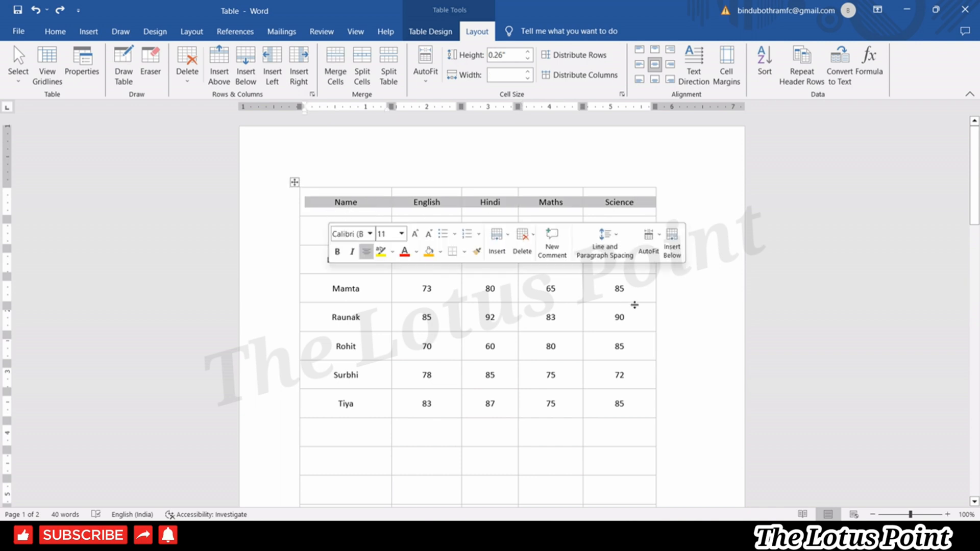
{"action": "left_click_drag", "start_coordinate": [978, 182], "coordinate": [978, 346]}
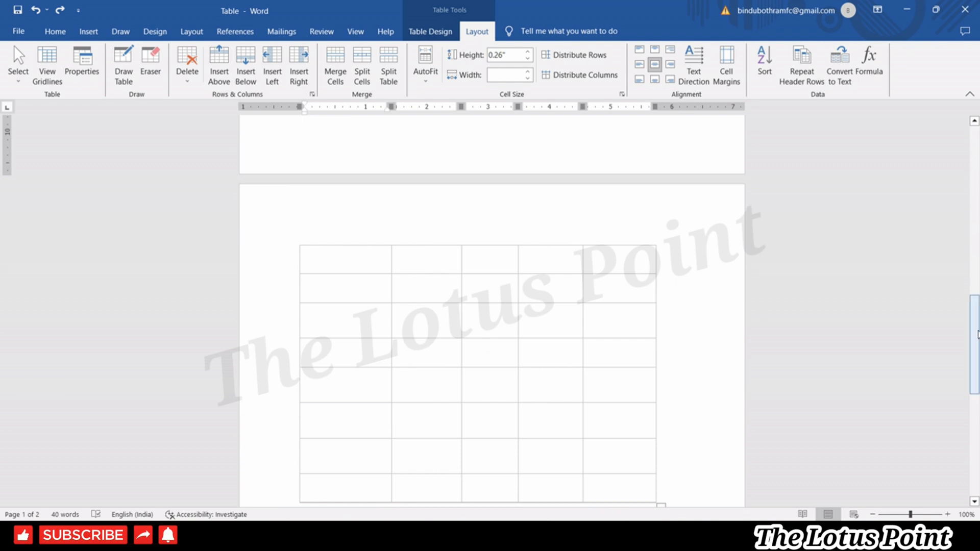
{"action": "left_click_drag", "start_coordinate": [977, 337], "coordinate": [976, 168]}
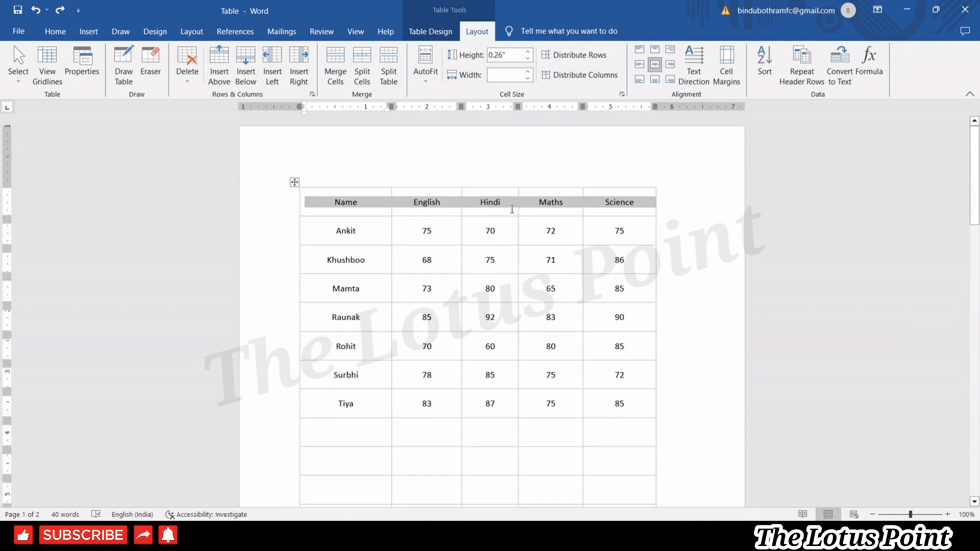
{"action": "left_click", "coordinate": [812, 77]}
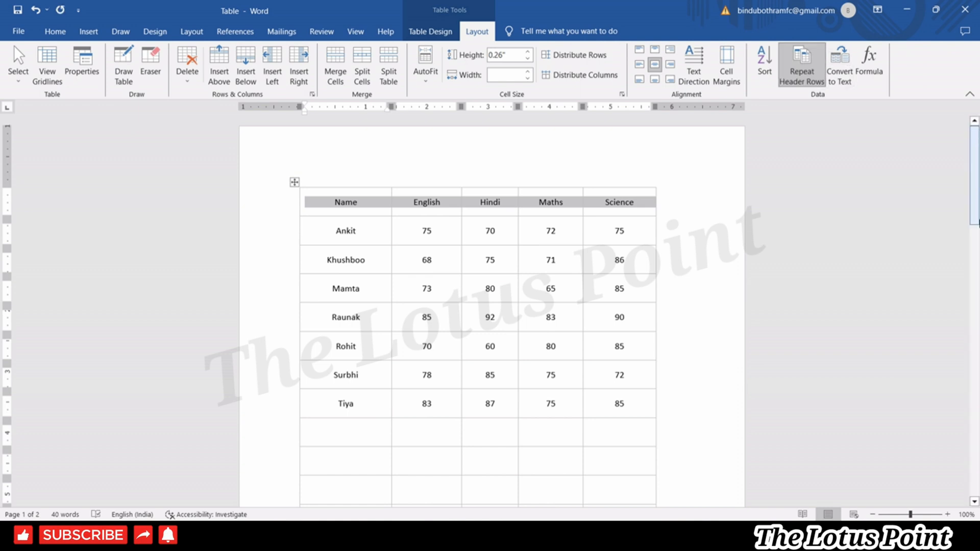
{"action": "left_click_drag", "start_coordinate": [976, 204], "coordinate": [979, 379]}
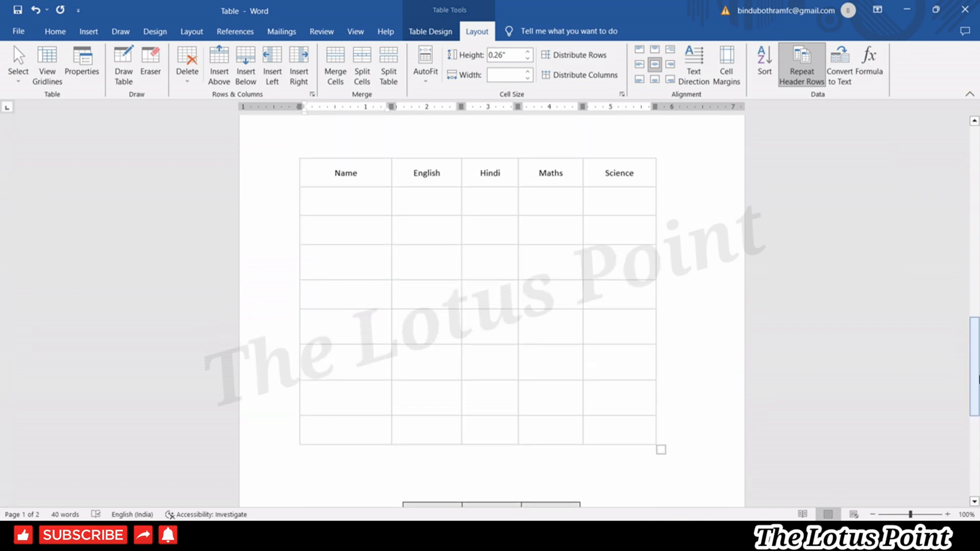
{"action": "left_click_drag", "start_coordinate": [978, 352], "coordinate": [978, 301]}
Type test text 'dg', 'f', 'dg' and 'hfd' into empty Name cells on pages 1 and 2.
{"action": "left_click", "coordinate": [695, 177]}
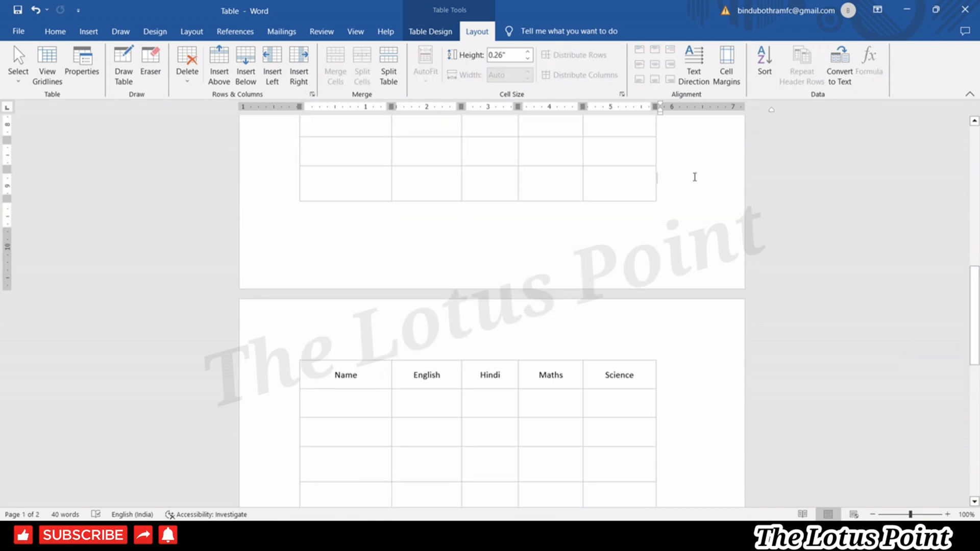
{"action": "left_click", "coordinate": [373, 181]}
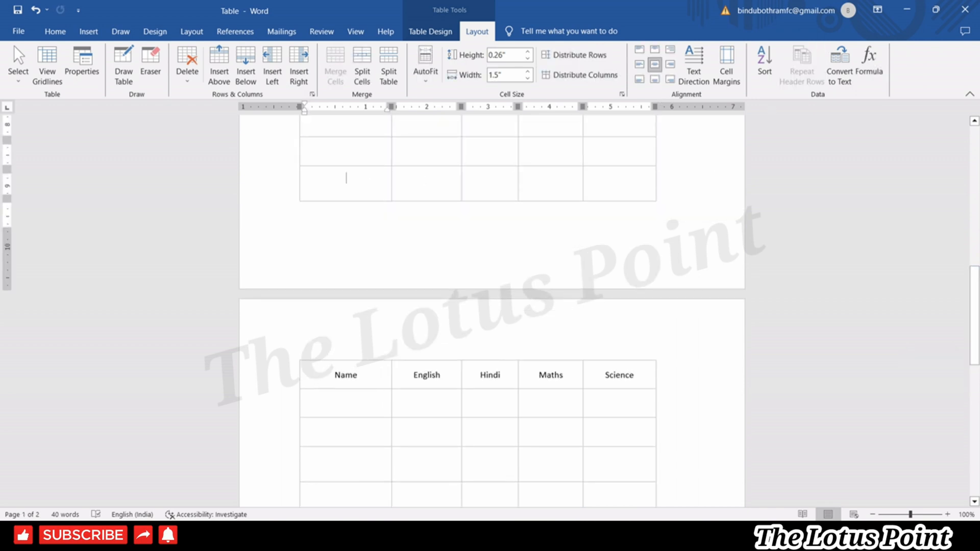
{"action": "type", "text": "dg"}
{"action": "left_click", "coordinate": [366, 154]}
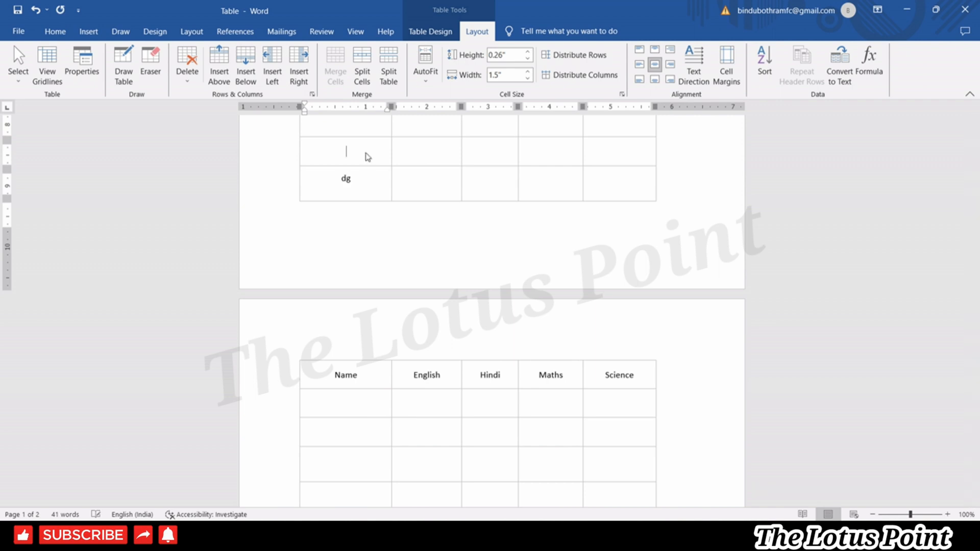
{"action": "type", "text": "f"}
{"action": "left_click", "coordinate": [673, 158]}
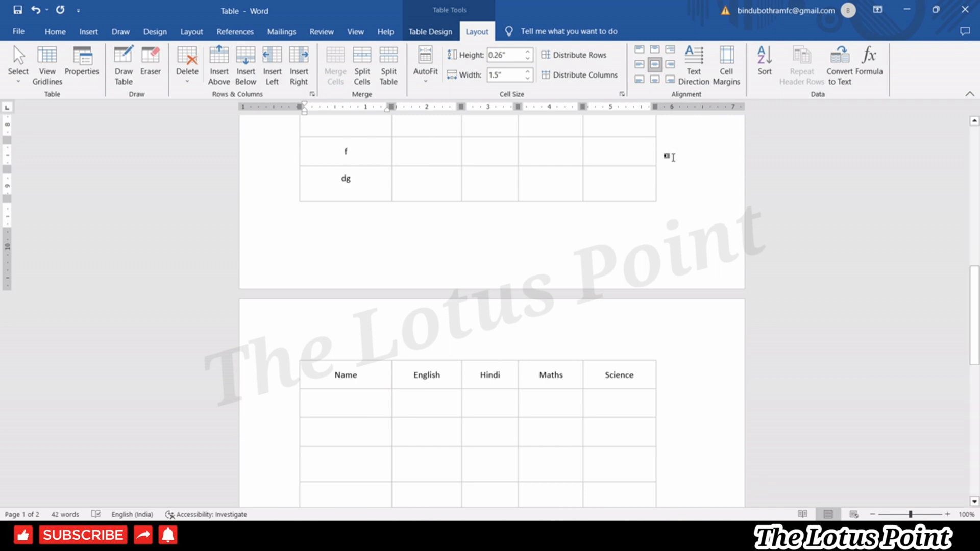
{"action": "left_click", "coordinate": [346, 404]}
{"action": "type", "text": "dg"}
{"action": "left_click", "coordinate": [353, 437]}
{"action": "type", "text": "hfd"}
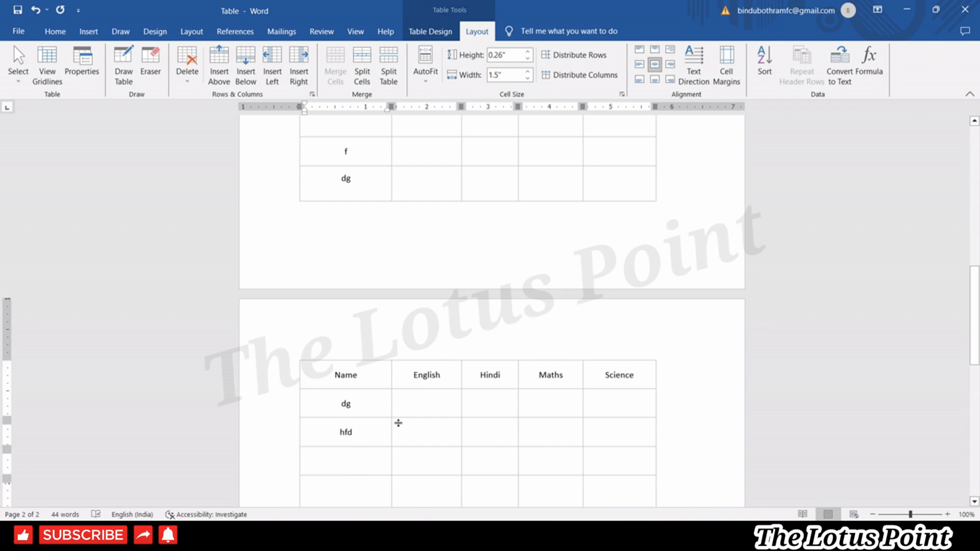
Insert another empty row after the 'dg' row, then start undoing the test edits.
{"action": "left_click", "coordinate": [686, 181]}
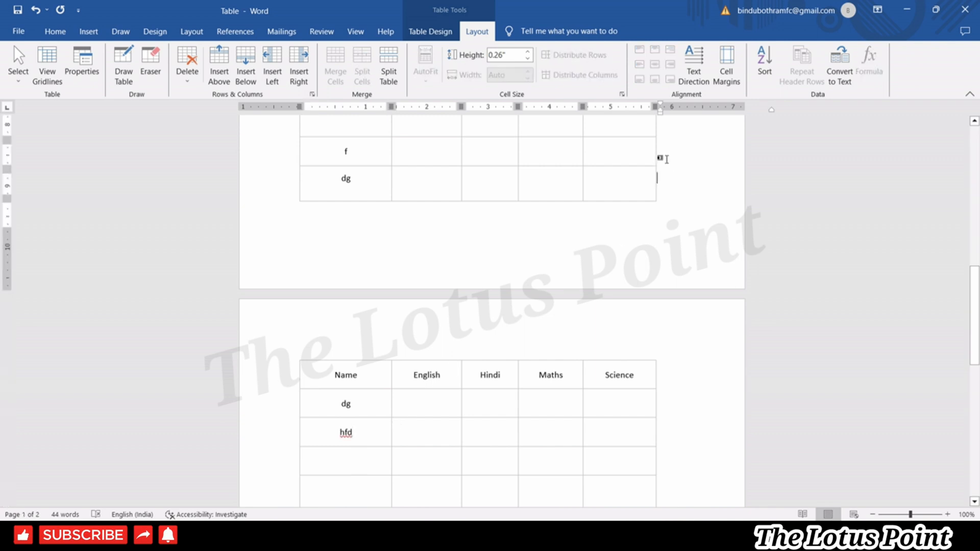
{"action": "key", "text": "Return"}
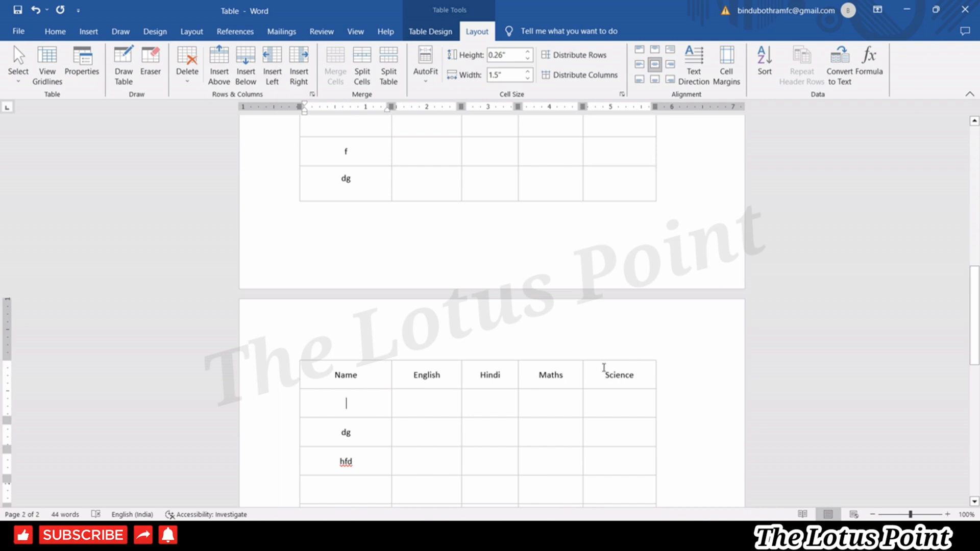
{"action": "left_click", "coordinate": [688, 170]}
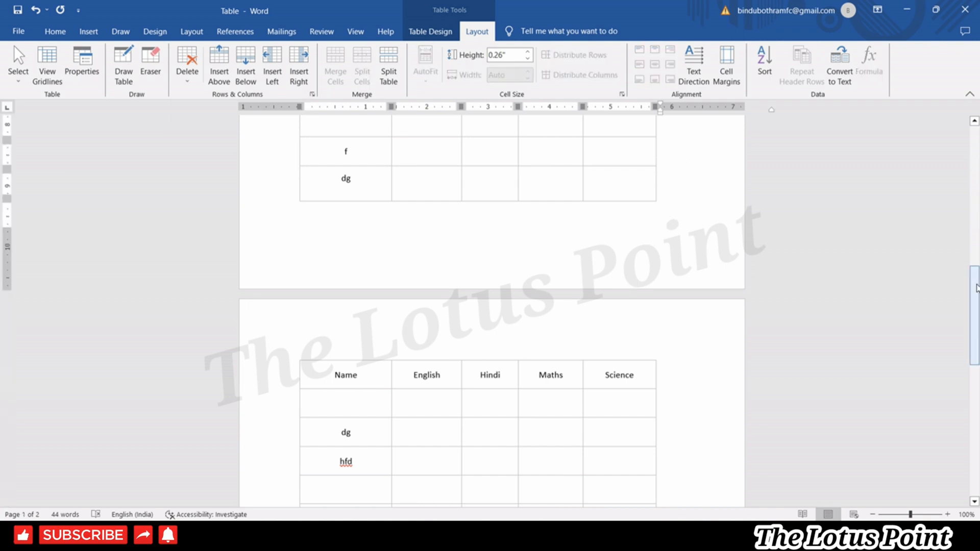
{"action": "left_click_drag", "start_coordinate": [976, 288], "coordinate": [978, 133]}
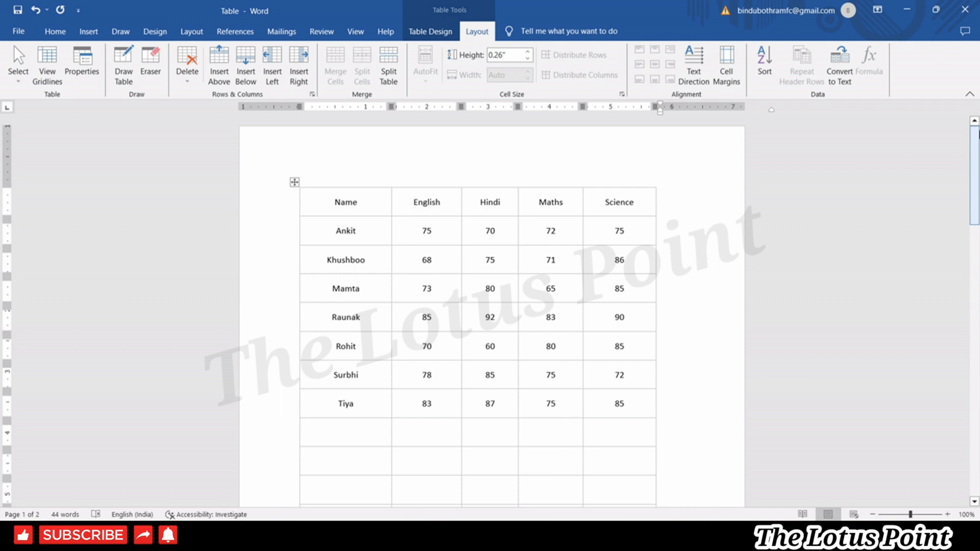
{"action": "left_click", "coordinate": [611, 256]}
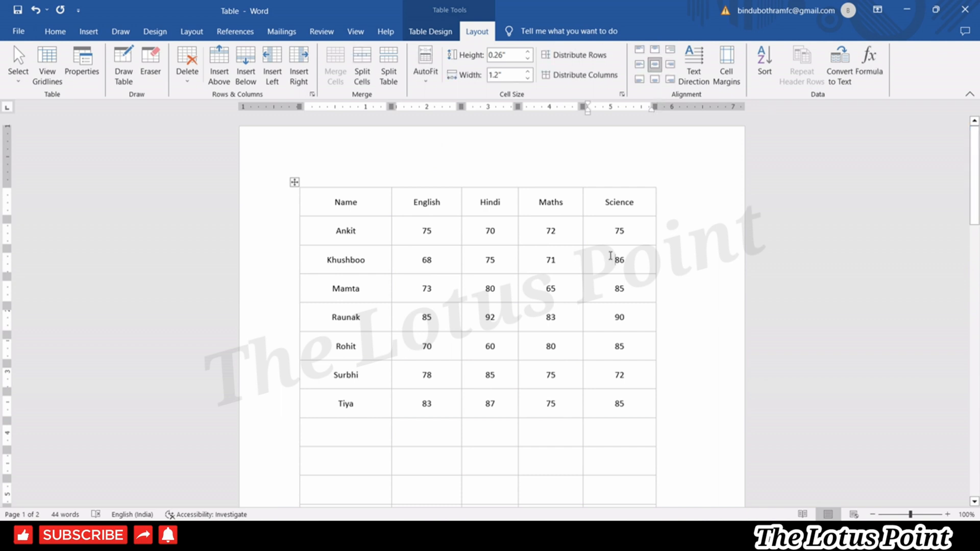
{"action": "left_click", "coordinate": [671, 267]}
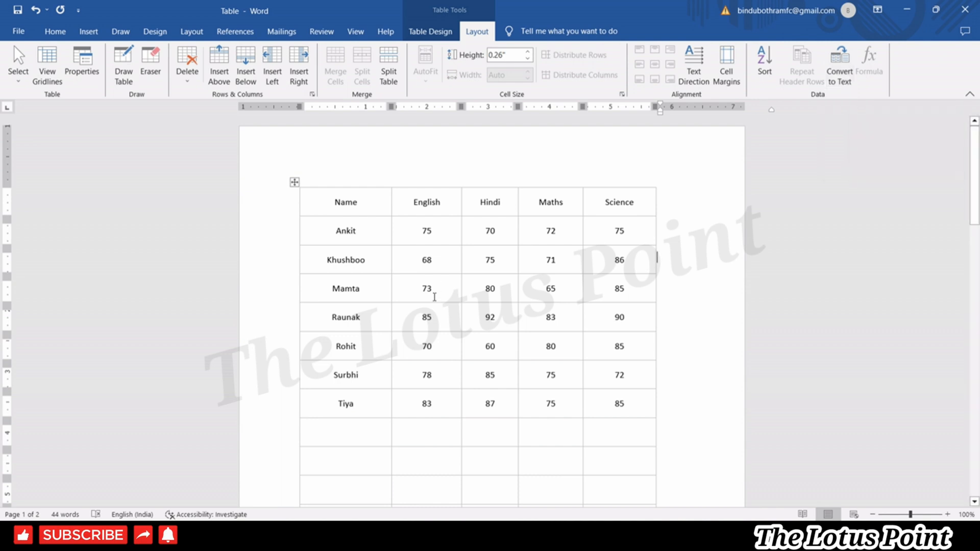
{"action": "key", "text": "ctrl+z"}
{"action": "key", "text": "ctrl+z"}
{"action": "key", "text": "ctrl+z"}
{"action": "key", "text": "ctrl+z"}
{"action": "key", "text": "ctrl+z"}
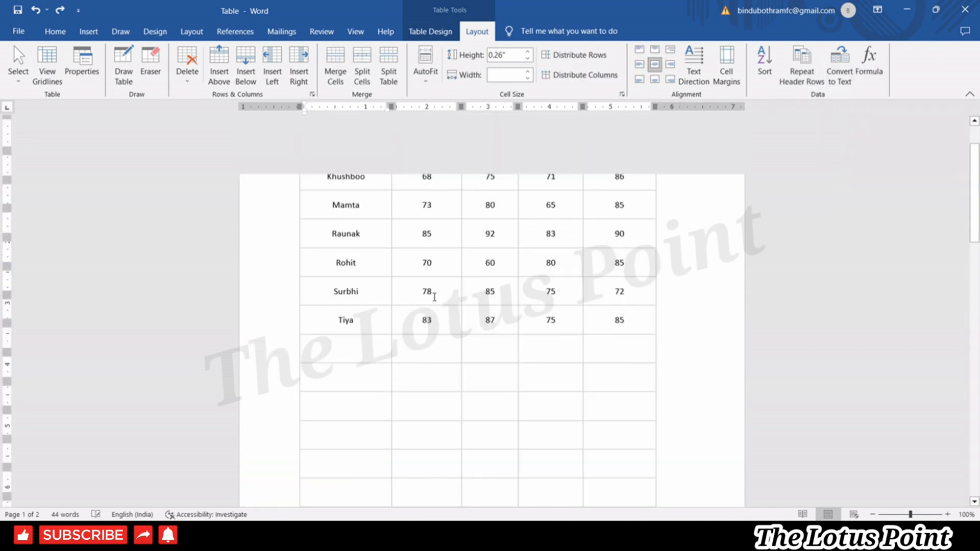
Undo the remaining empty rows and test entries, then select the whole marks table.
{"action": "key", "text": "ctrl+z"}
{"action": "key", "text": "ctrl+z"}
{"action": "key", "text": "ctrl+z"}
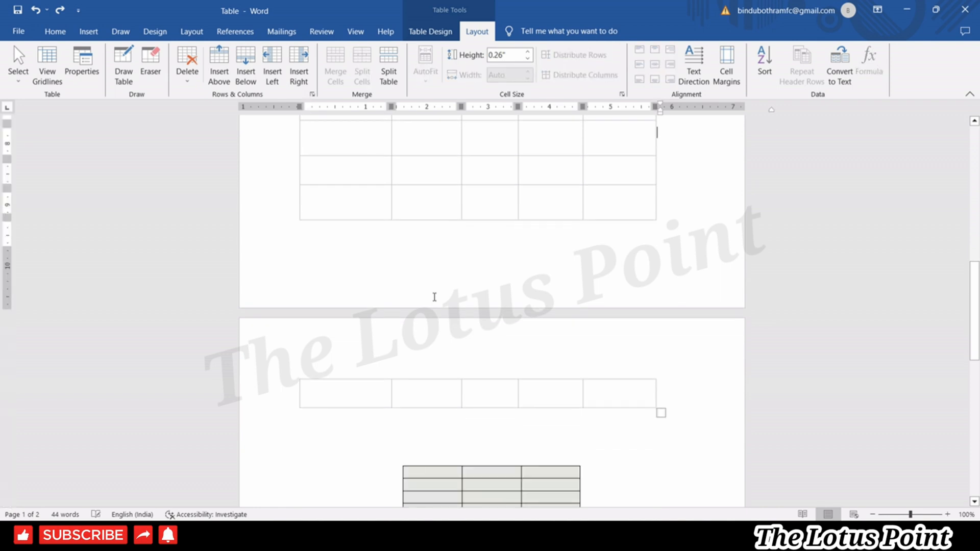
{"action": "key", "text": "ctrl+z"}
{"action": "key", "text": "ctrl+z"}
{"action": "key", "text": "ctrl+z"}
{"action": "key", "text": "ctrl+z"}
{"action": "key", "text": "ctrl+z"}
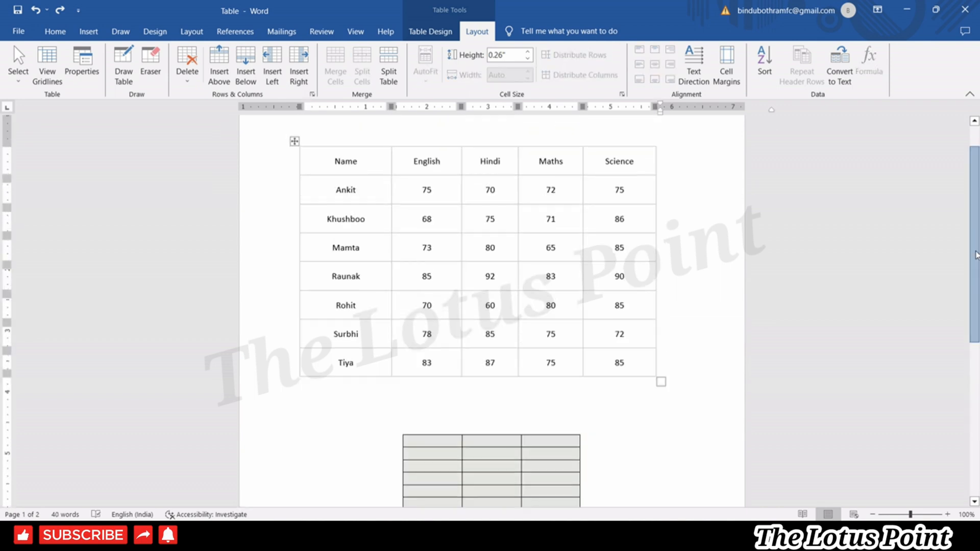
{"action": "left_click", "coordinate": [423, 282]}
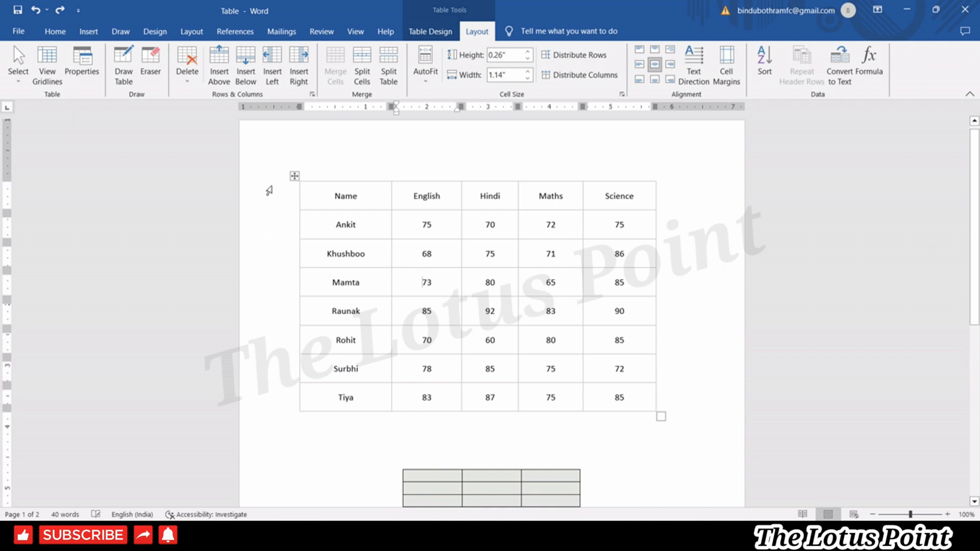
{"action": "left_click", "coordinate": [295, 176]}
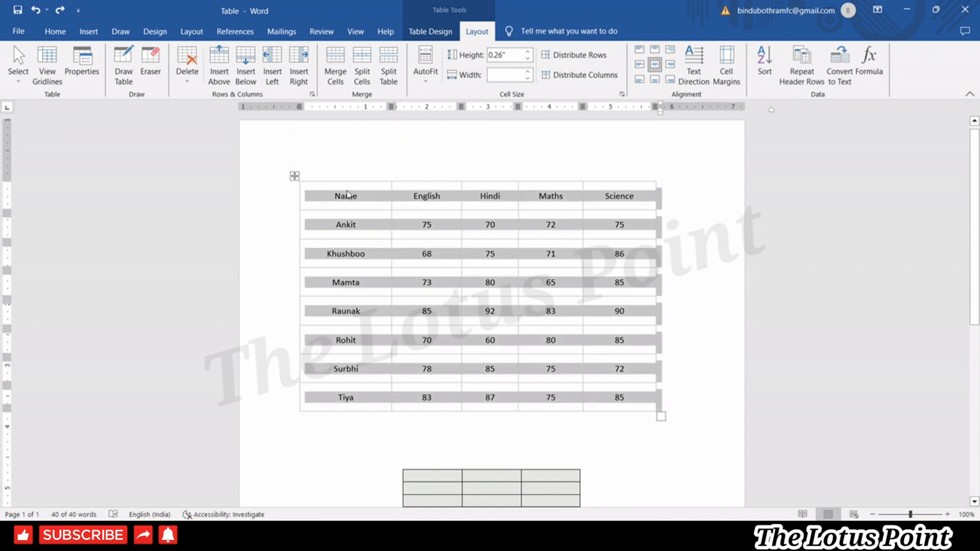
{"action": "left_click", "coordinate": [303, 173]}
{"action": "left_click", "coordinate": [295, 176]}
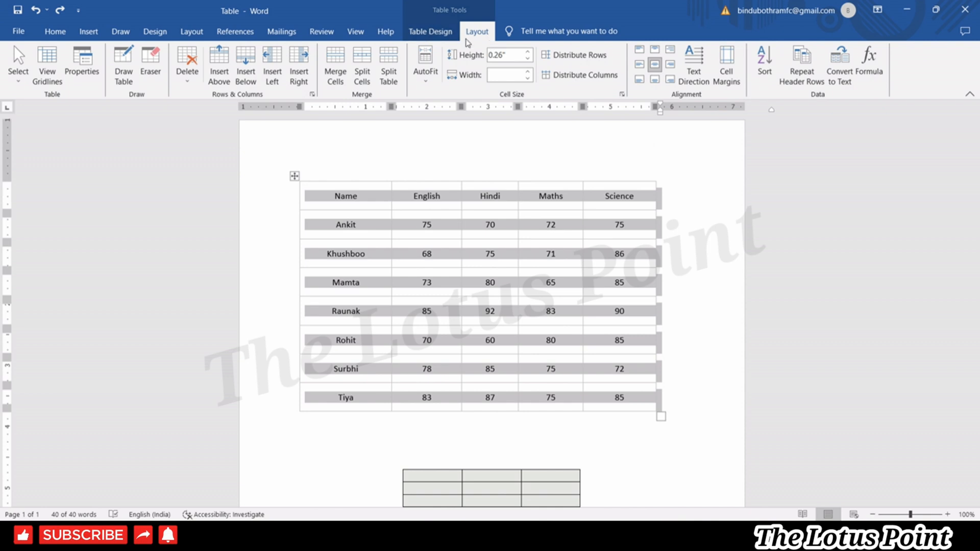
{"action": "left_click", "coordinate": [842, 76]}
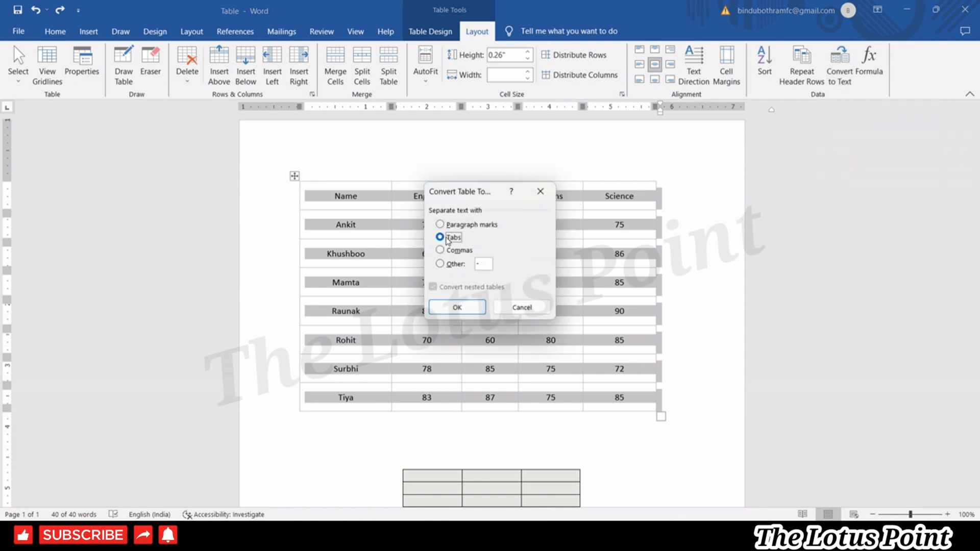
{"action": "left_click", "coordinate": [457, 308]}
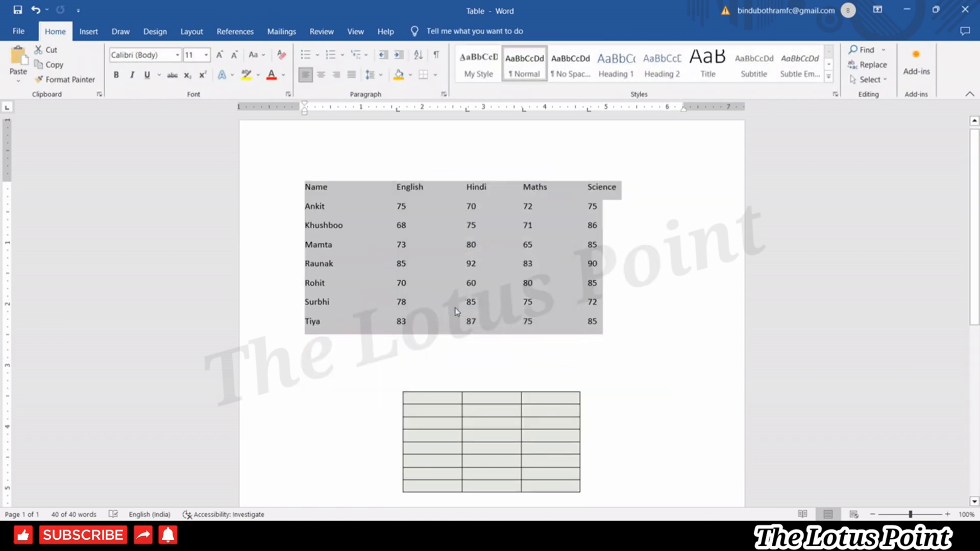
{"action": "left_click", "coordinate": [574, 318]}
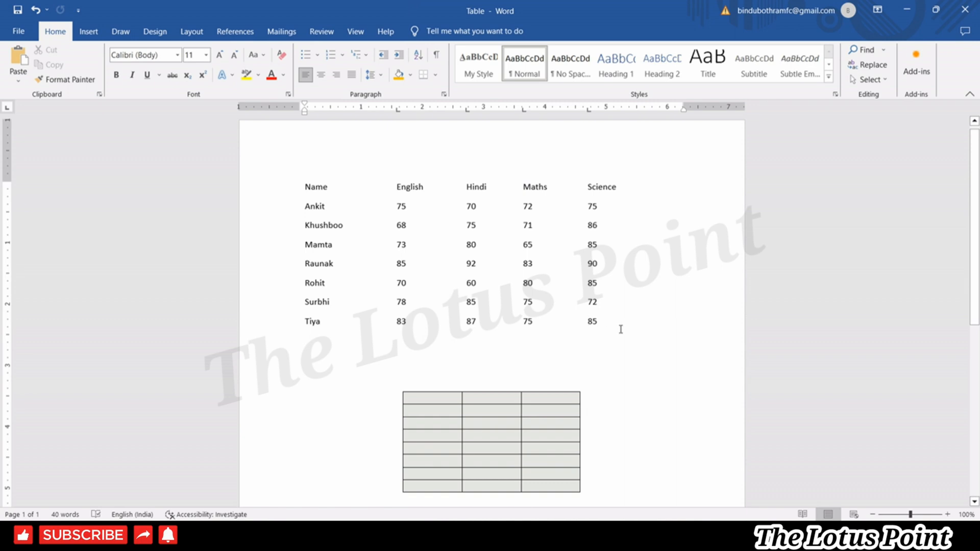
{"action": "left_click_drag", "start_coordinate": [617, 323], "coordinate": [257, 187]}
{"action": "left_click", "coordinate": [404, 253]}
{"action": "triple_click", "coordinate": [564, 207]}
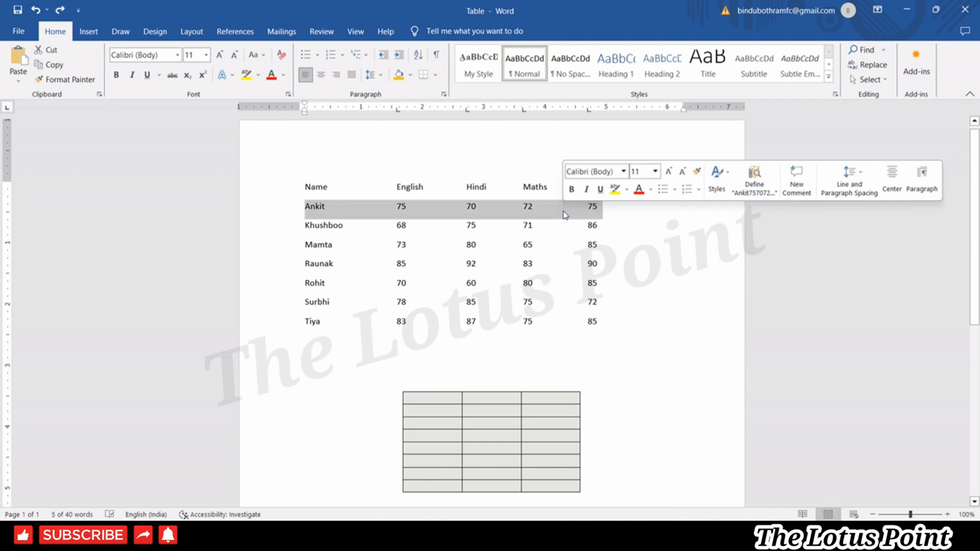
{"action": "left_click", "coordinate": [615, 266]}
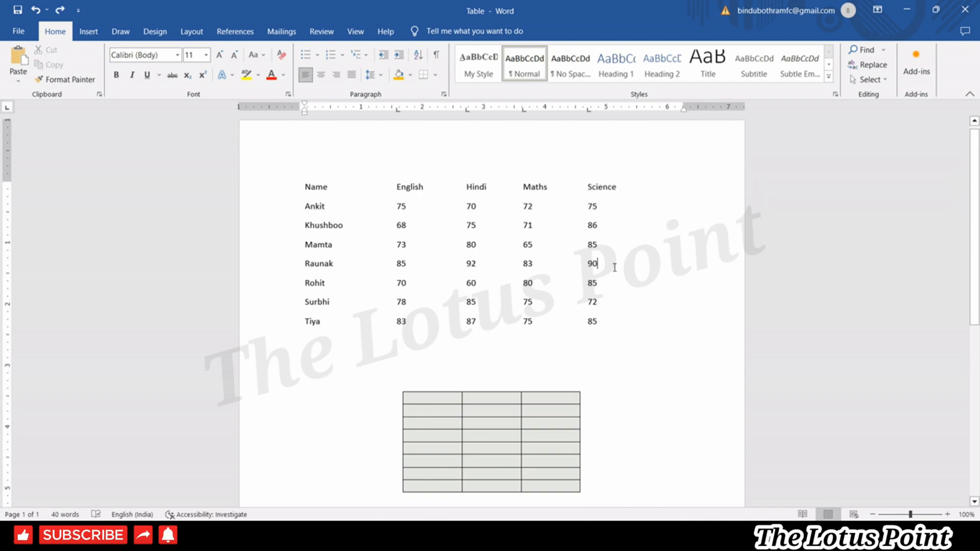
{"action": "key", "text": "ctrl+z"}
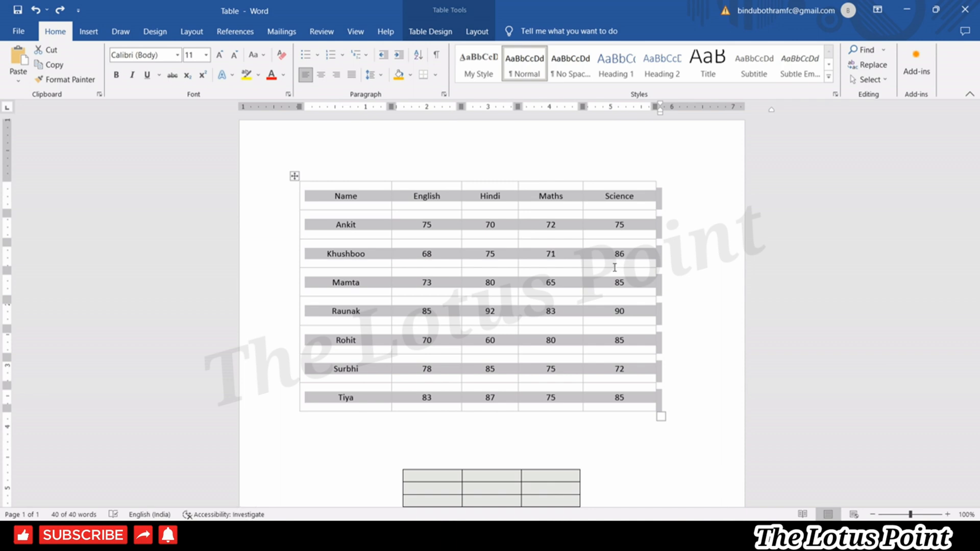
{"action": "left_click", "coordinate": [614, 266]}
{"action": "left_click", "coordinate": [294, 177]}
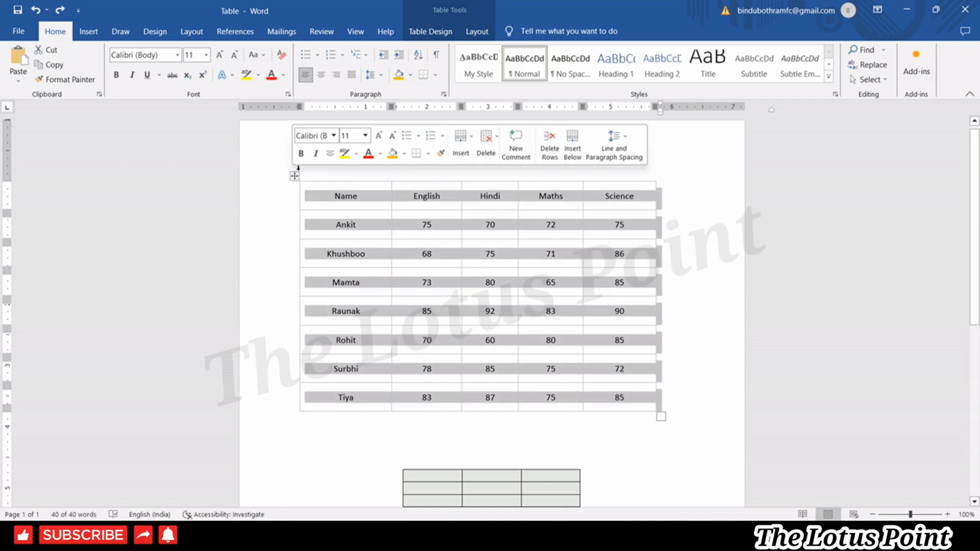
{"action": "left_click", "coordinate": [477, 31]}
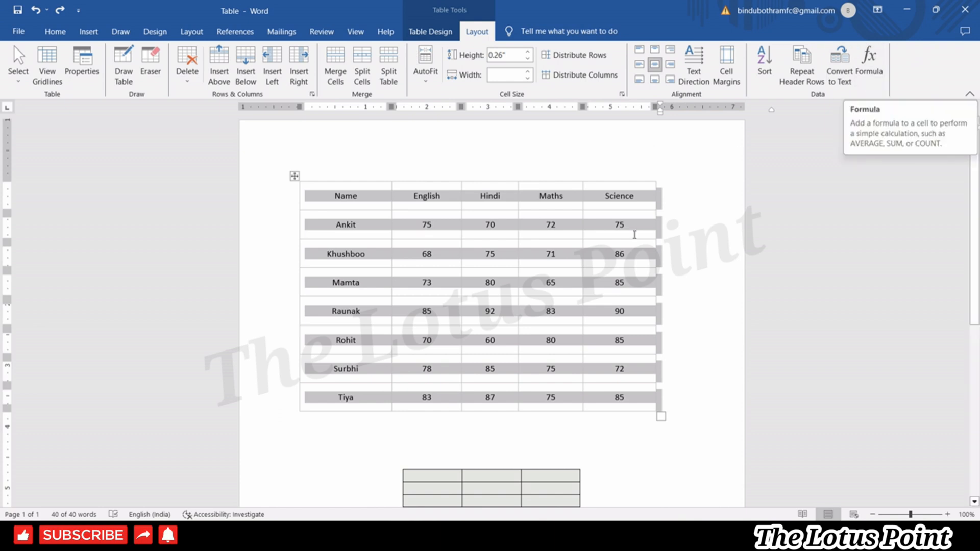
{"action": "left_click", "coordinate": [615, 264]}
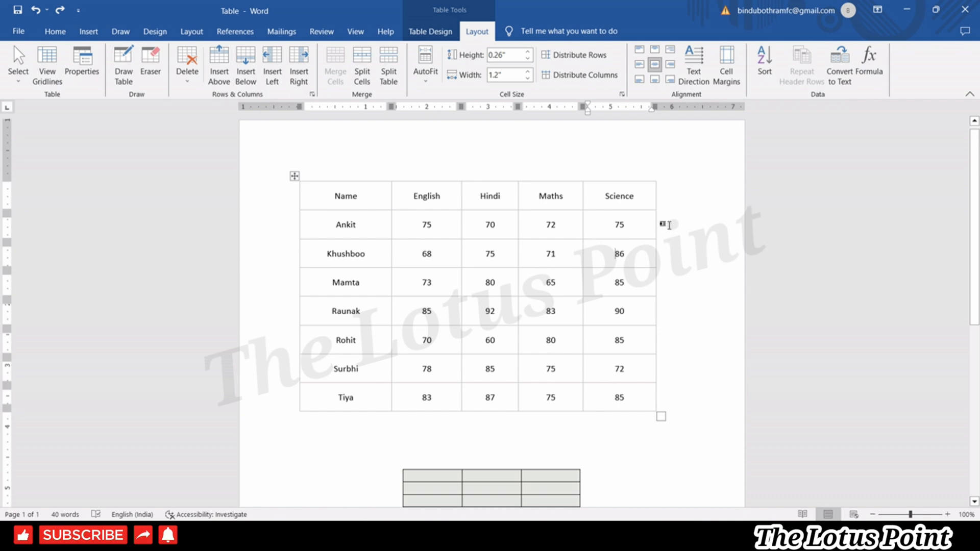
Insert a column to the right of Science from Ankit's cell and widen it.
{"action": "left_click", "coordinate": [660, 201]}
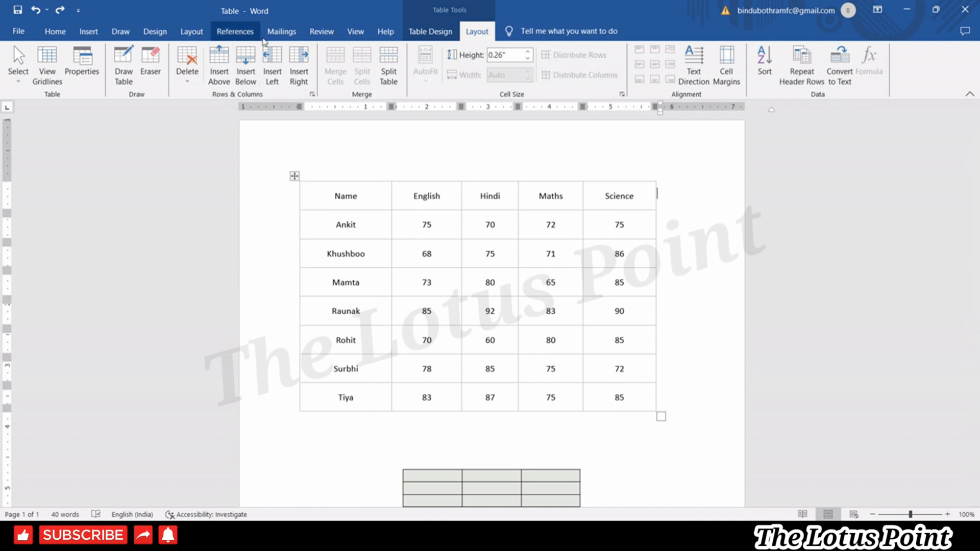
{"action": "left_click", "coordinate": [650, 225]}
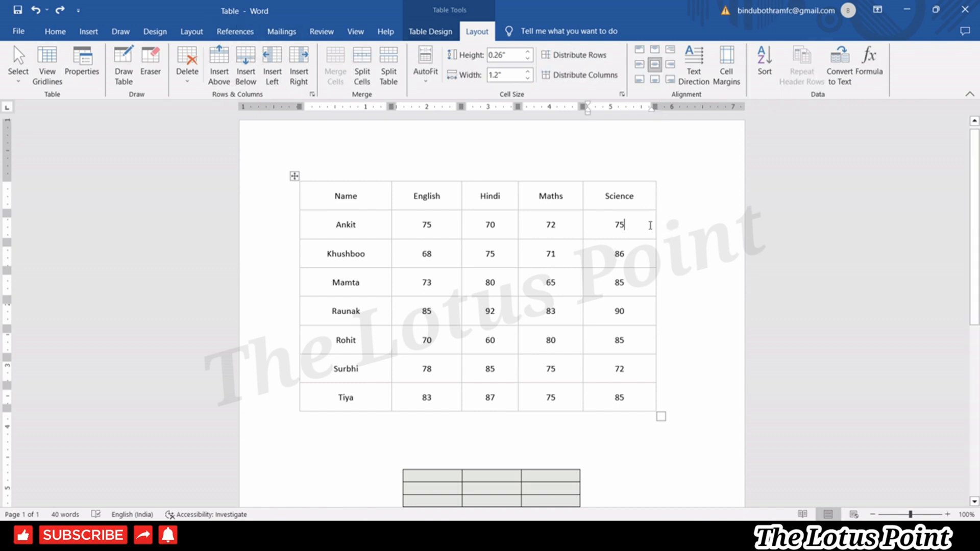
{"action": "right_click", "coordinate": [650, 226]}
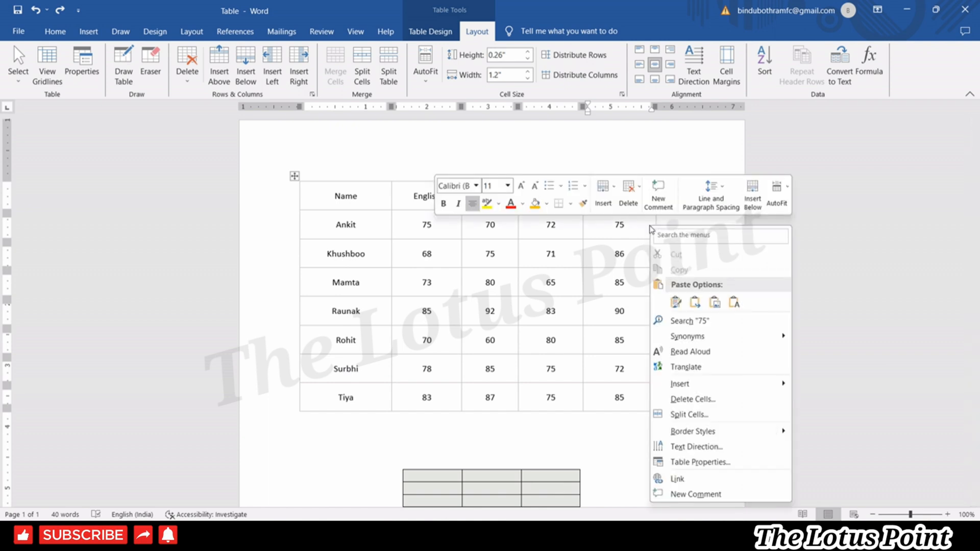
{"action": "mouse_move", "coordinate": [688, 388]}
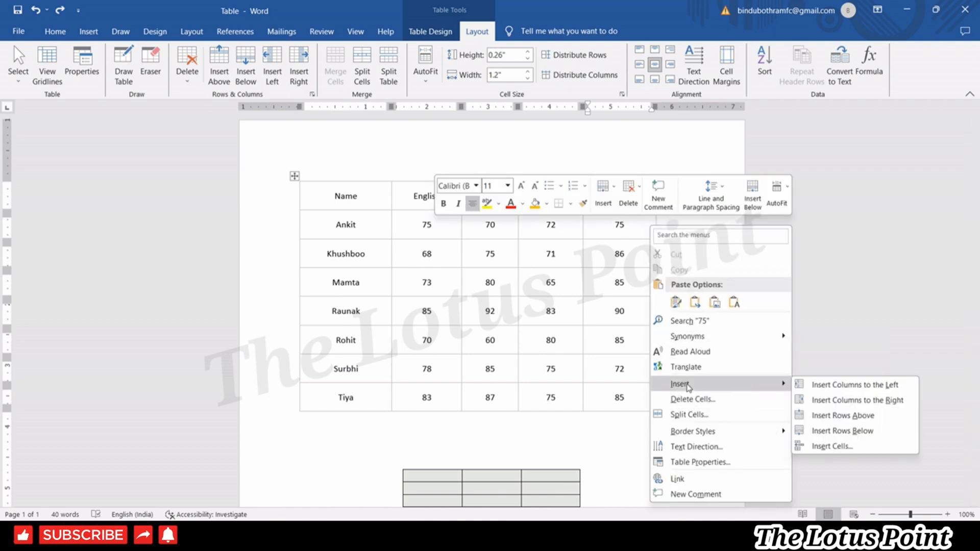
{"action": "left_click", "coordinate": [879, 401]}
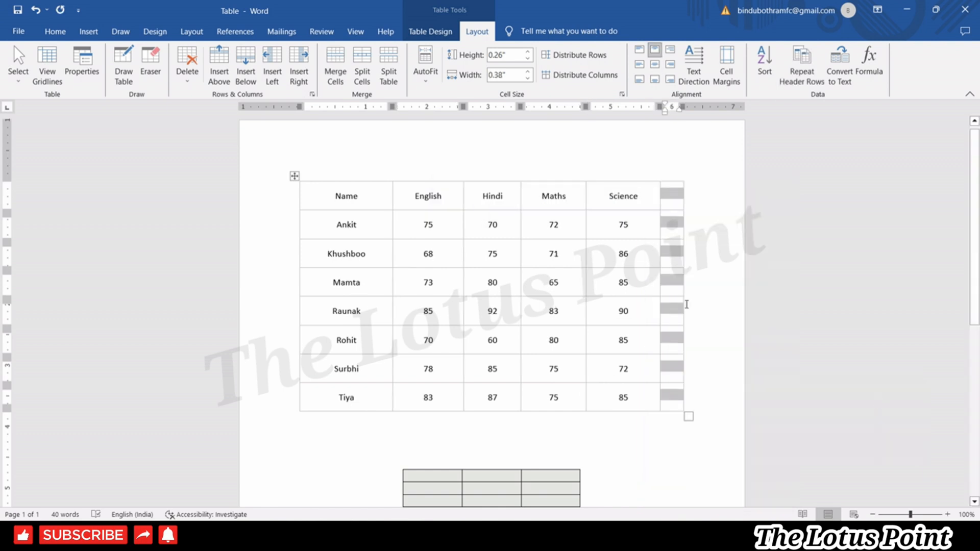
{"action": "left_click_drag", "start_coordinate": [682, 287], "coordinate": [702, 286]}
Open and dismiss the shortcut menus for the new column and the 65 cell.
{"action": "right_click", "coordinate": [620, 269]}
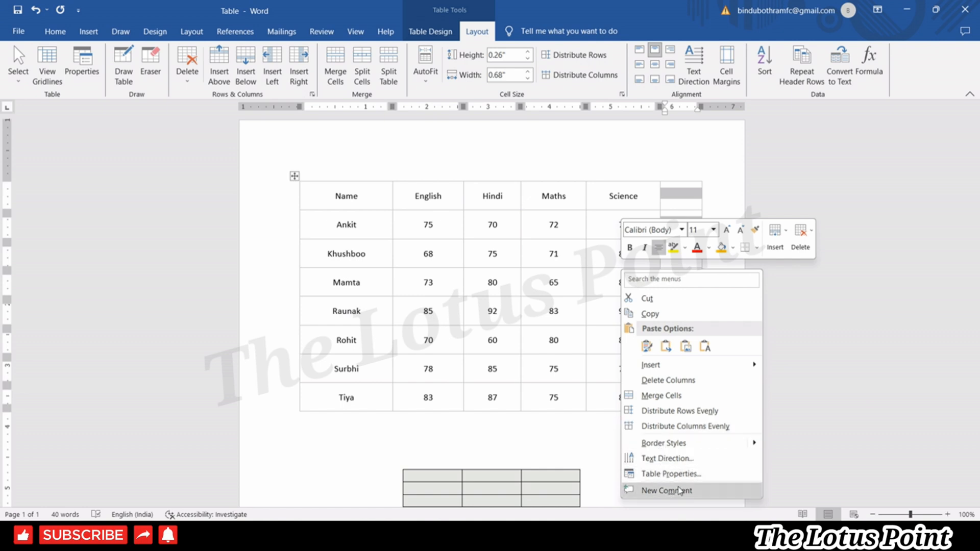
{"action": "key", "text": "Escape"}
{"action": "right_click", "coordinate": [565, 284]}
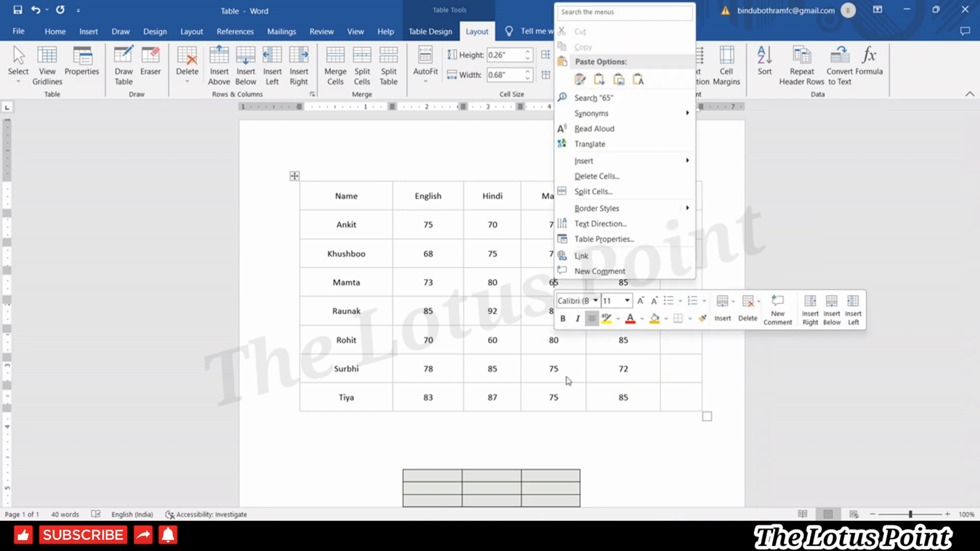
{"action": "key", "text": "Escape"}
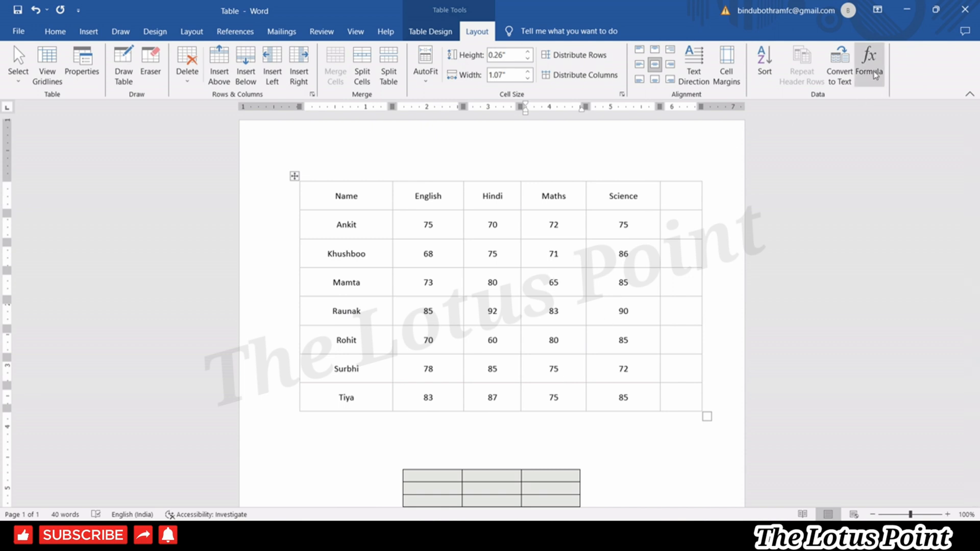
Fill Ankit's total cell with =SUM(LEFT), giving 292.
{"action": "left_click", "coordinate": [673, 218]}
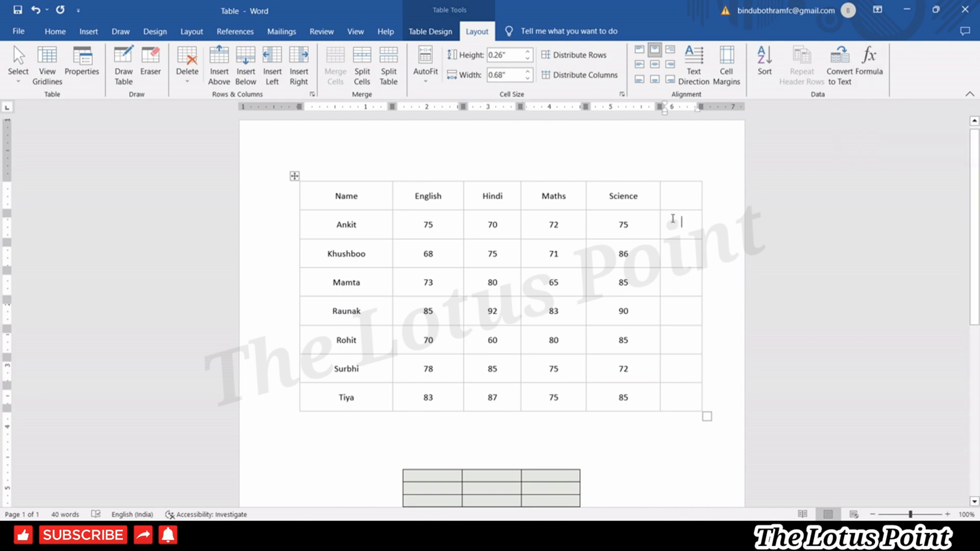
{"action": "left_click", "coordinate": [870, 68]}
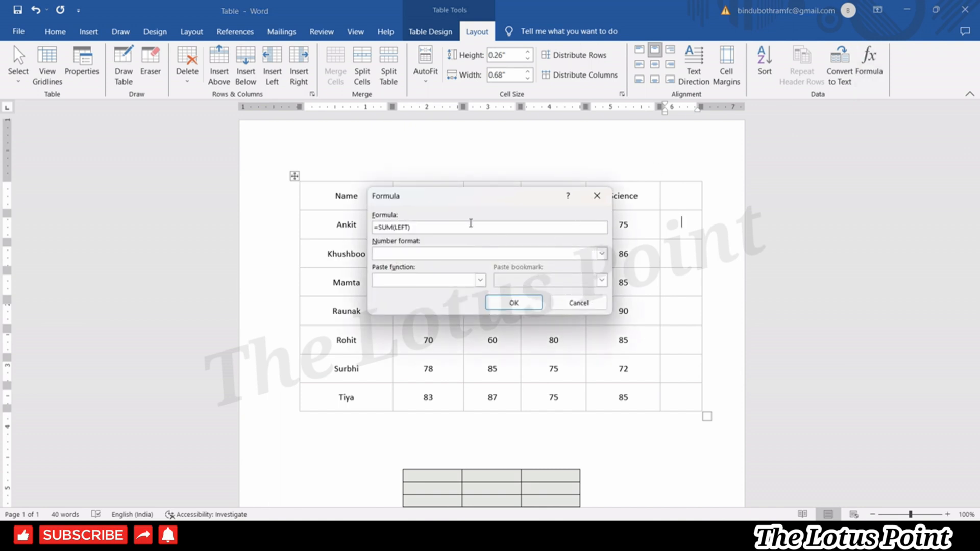
{"action": "left_click_drag", "start_coordinate": [463, 205], "coordinate": [210, 323]}
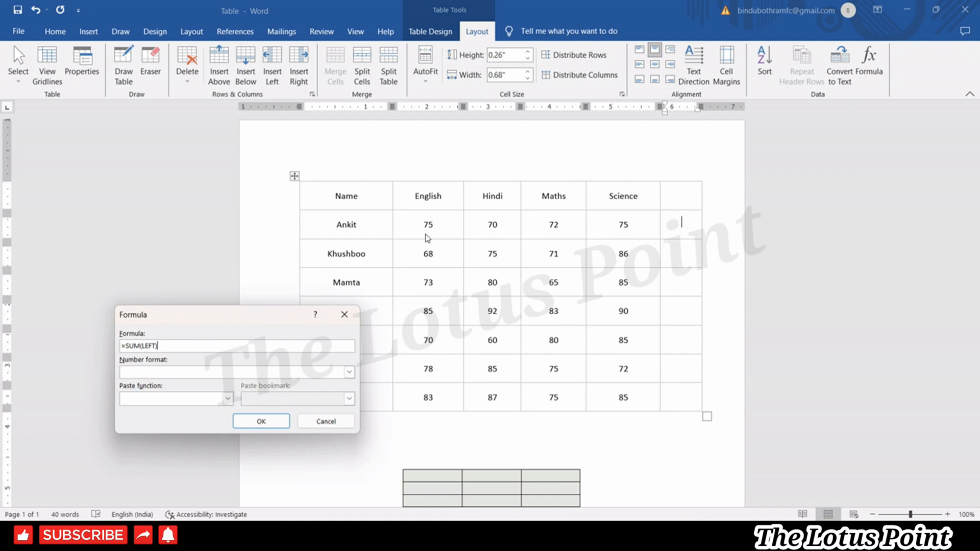
{"action": "left_click", "coordinate": [269, 426]}
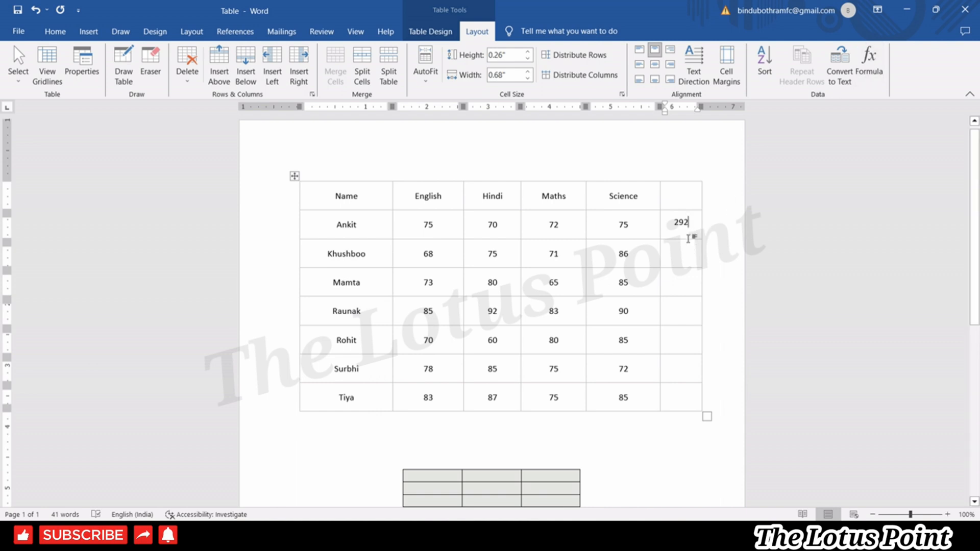
Total Khushboo's row with =SUM(LEFT) for 300, then start Mamta's total.
{"action": "left_click", "coordinate": [867, 69]}
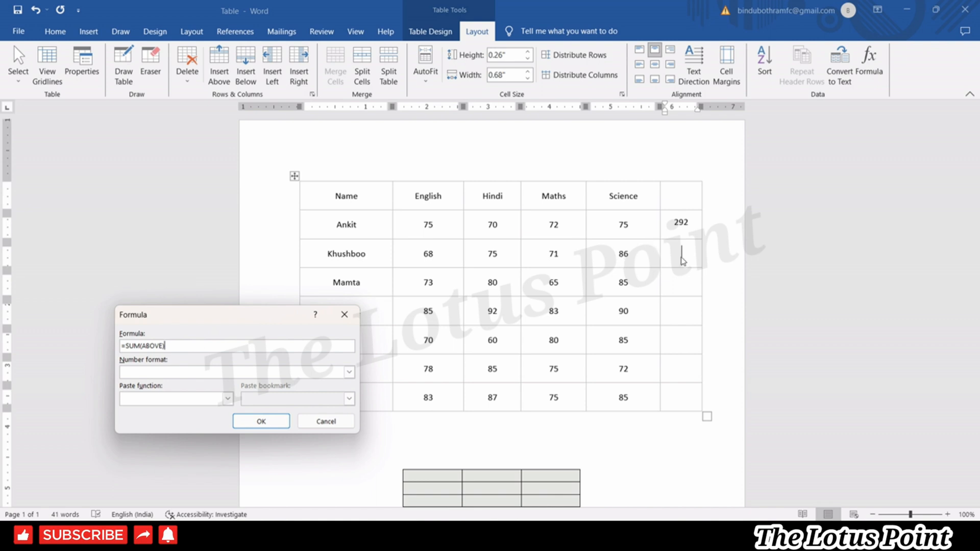
{"action": "key", "text": "BackSpace"}
{"action": "key", "text": "BackSpace"}
{"action": "key", "text": "BackSpace"}
{"action": "key", "text": "BackSpace"}
{"action": "key", "text": "BackSpace"}
{"action": "left_click", "coordinate": [259, 422]}
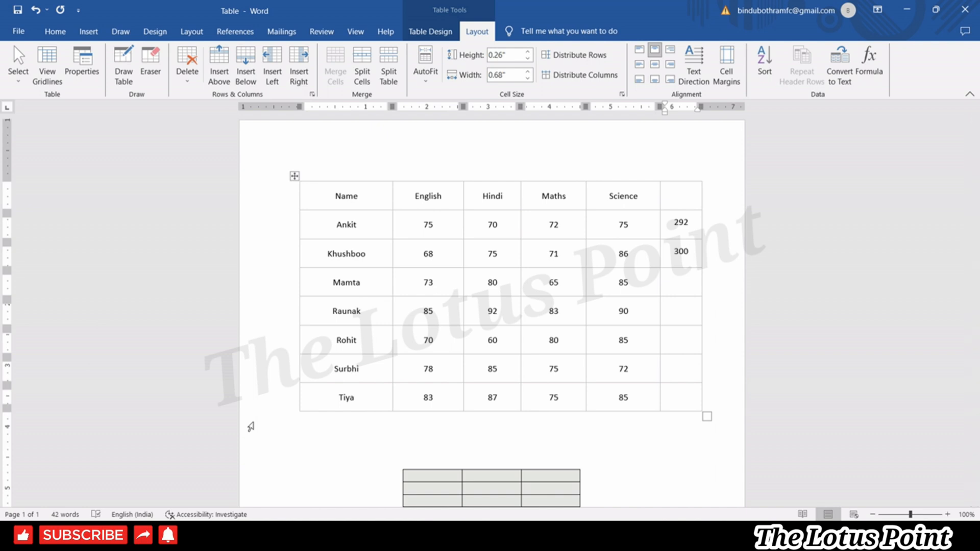
{"action": "key", "text": "Down"}
{"action": "left_click", "coordinate": [869, 74]}
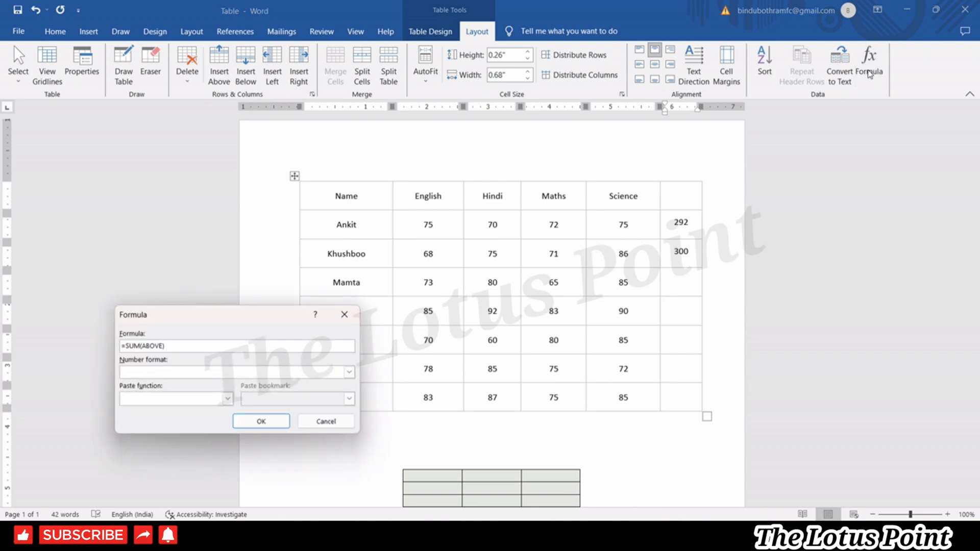
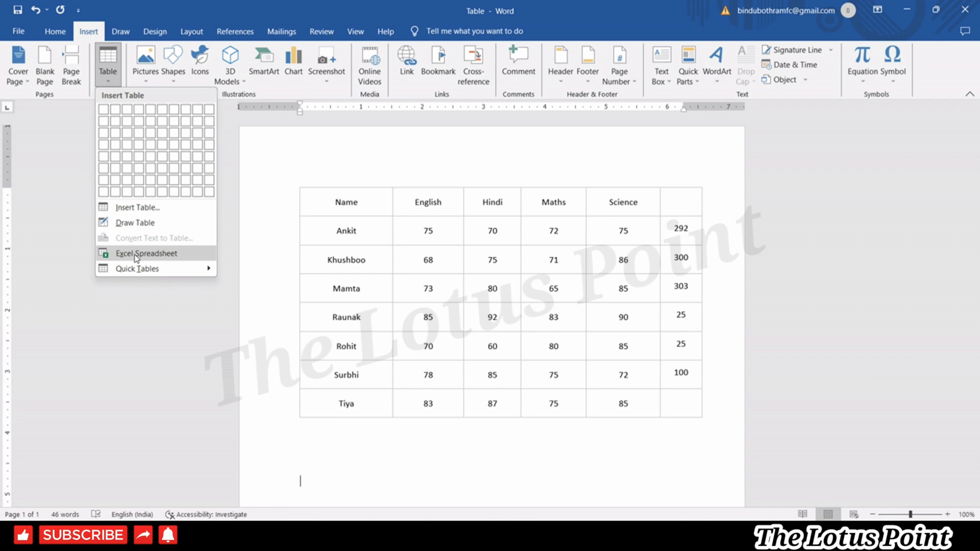
Embed an Excel spreadsheet, widen it, and enter the names Raam and Shyaam in A3:A4.
{"action": "left_click", "coordinate": [137, 256]}
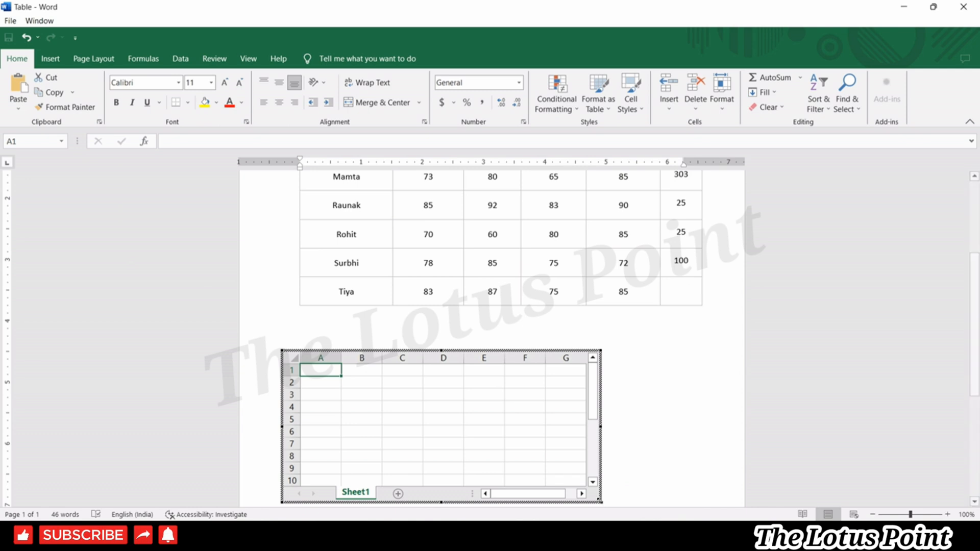
{"action": "left_click_drag", "start_coordinate": [600, 505], "coordinate": [643, 506]}
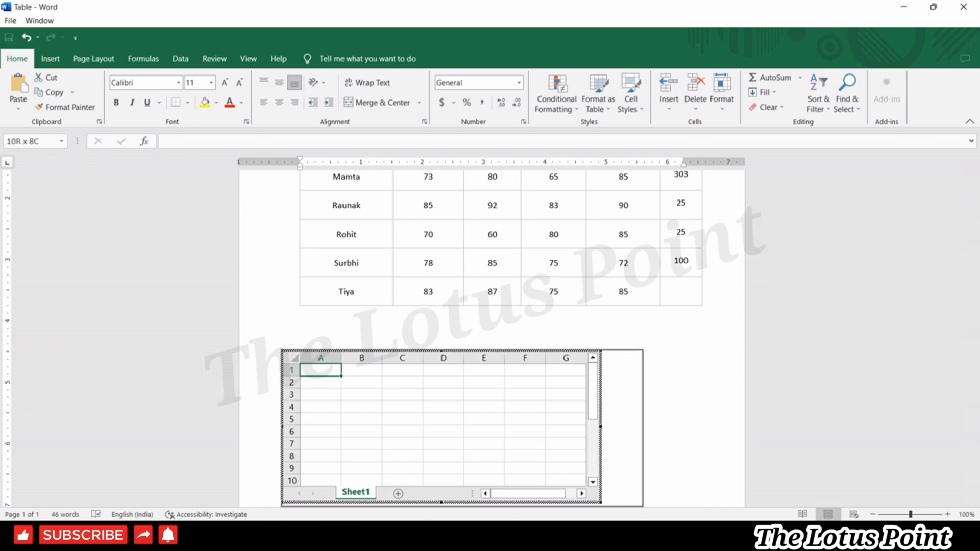
{"action": "left_click", "coordinate": [323, 393]}
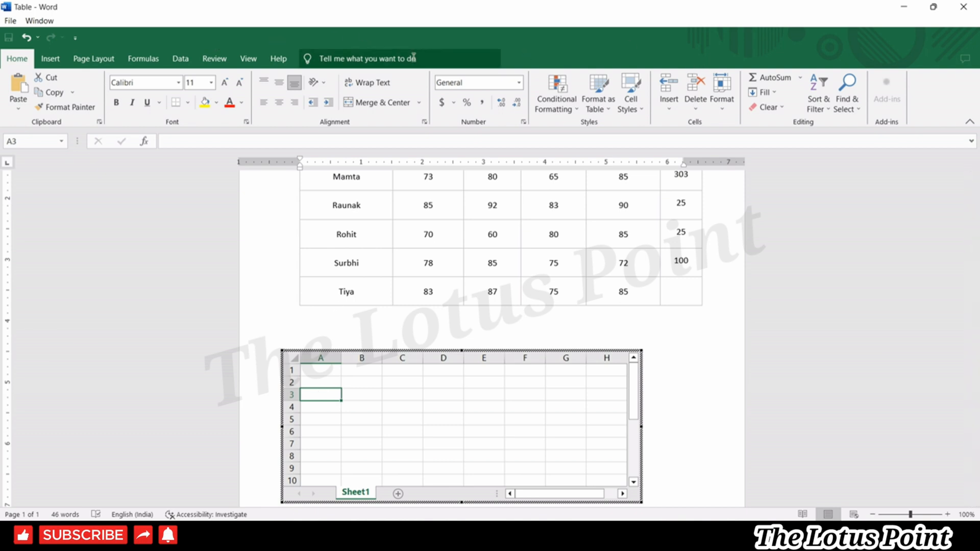
{"action": "type", "text": "Raam"}
{"action": "left_click", "coordinate": [321, 405]}
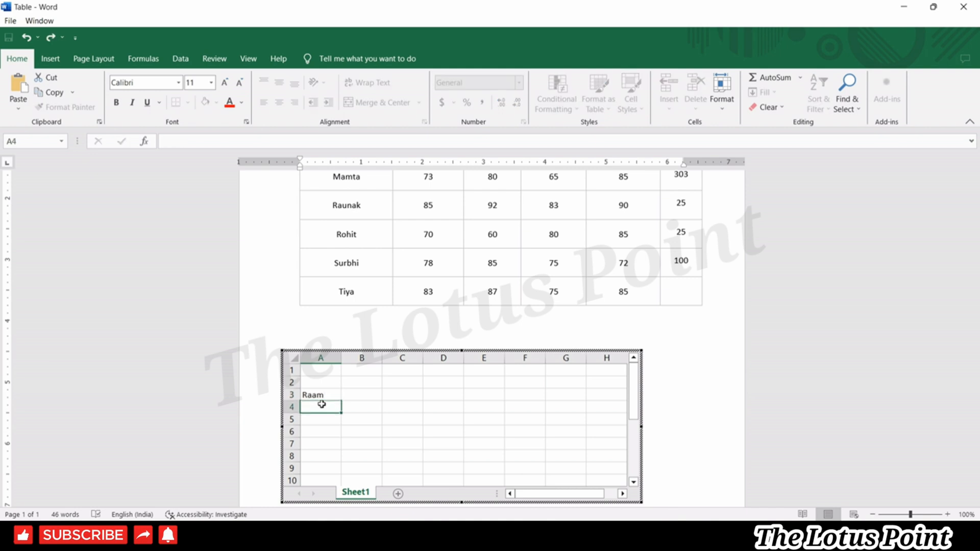
{"action": "type", "text": "Shyaam"}
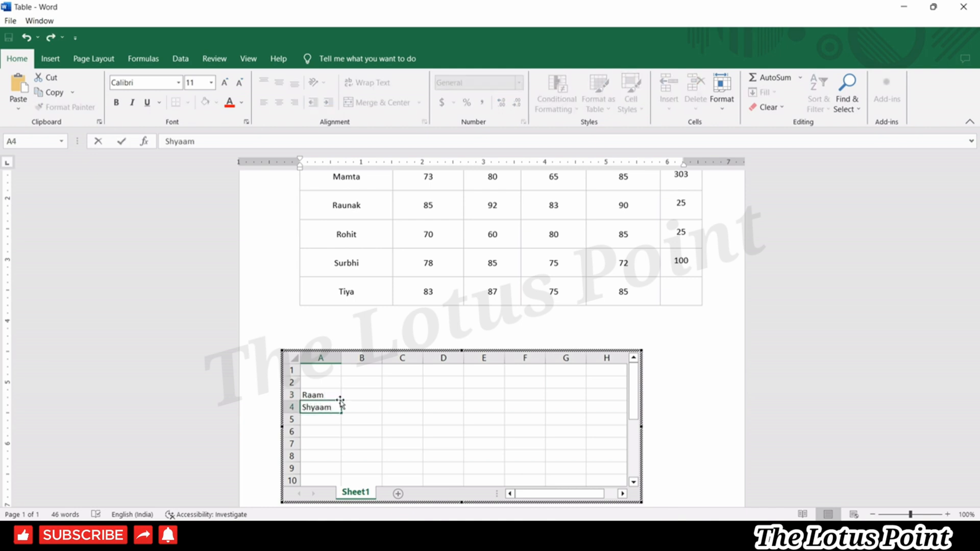
Enter marks 40 and 65 for Raam, and 50 and 56 for Shyaam, in columns B–C.
{"action": "left_click", "coordinate": [359, 395]}
{"action": "type", "text": "40"}
{"action": "left_click", "coordinate": [363, 407]}
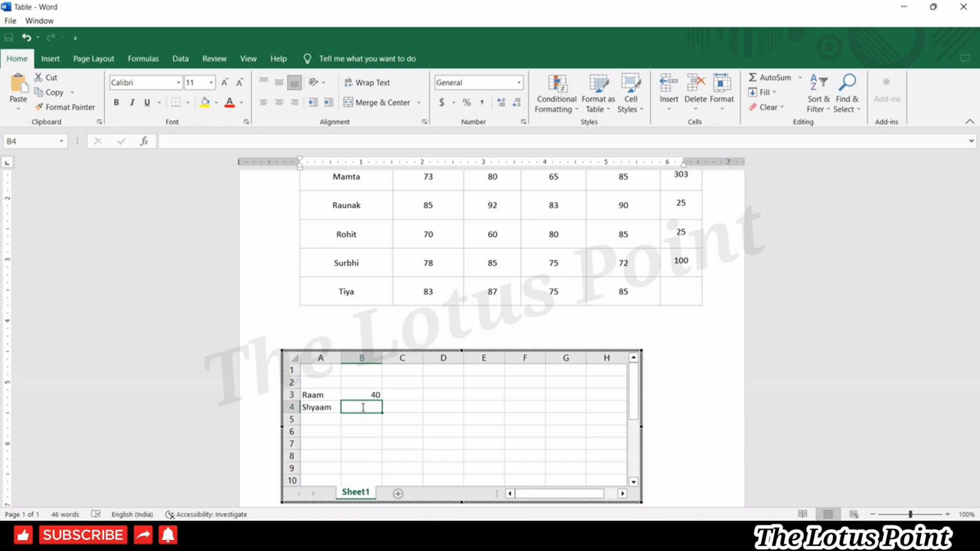
{"action": "type", "text": "50"}
{"action": "left_click", "coordinate": [399, 396]}
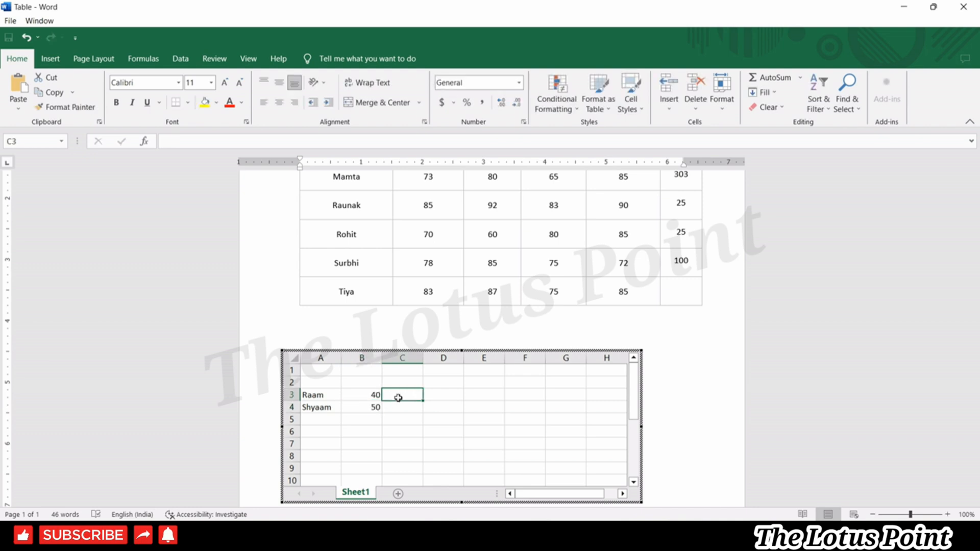
{"action": "type", "text": "65"}
{"action": "left_click", "coordinate": [395, 405]}
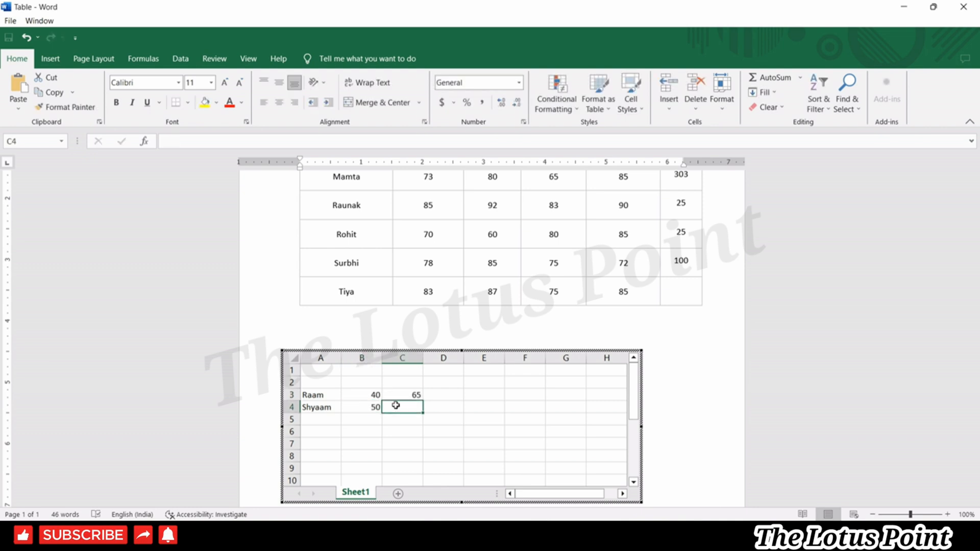
{"action": "type", "text": "56"}
Enter 45 in D3, 65 in D4 and 72 in E3, correcting a mistyped digit.
{"action": "left_click", "coordinate": [445, 396]}
{"action": "type", "text": "4"}
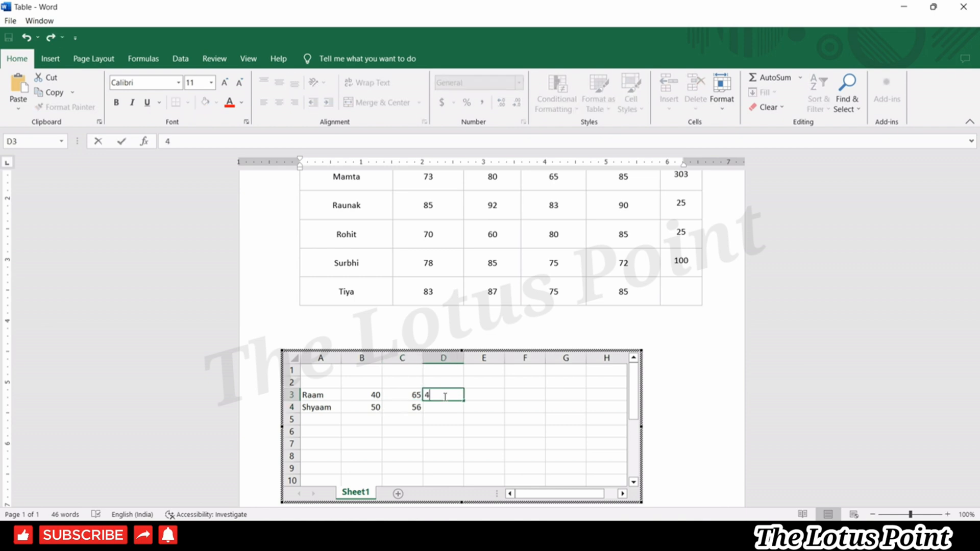
{"action": "type", "text": "5"}
{"action": "left_click", "coordinate": [445, 408]}
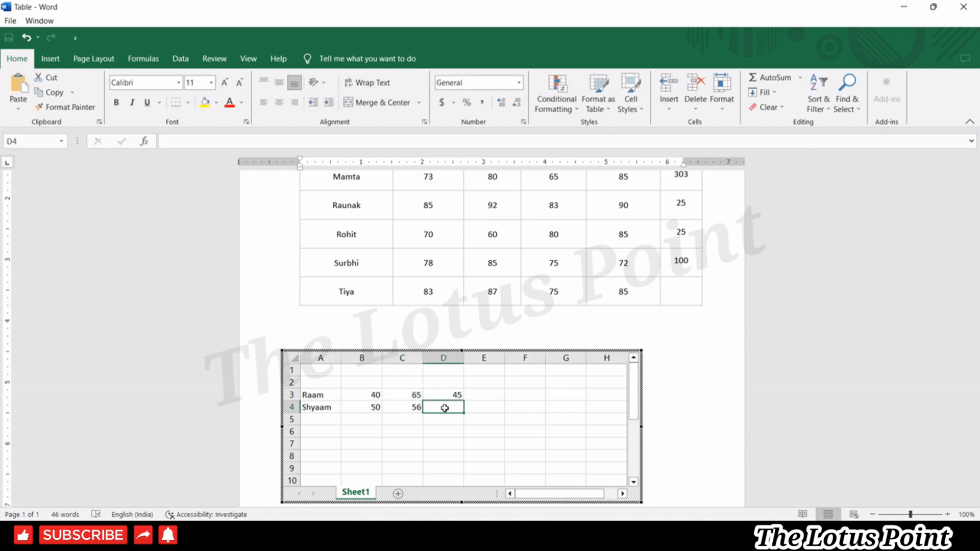
{"action": "type", "text": "65"}
{"action": "left_click", "coordinate": [479, 397]}
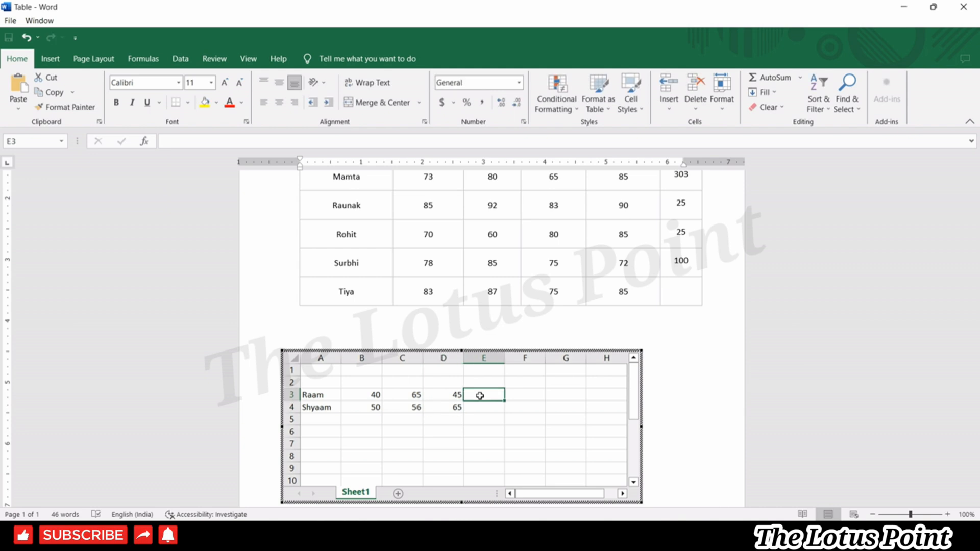
{"action": "type", "text": "6"}
{"action": "key", "text": "BackSpace"}
{"action": "type", "text": "72"}
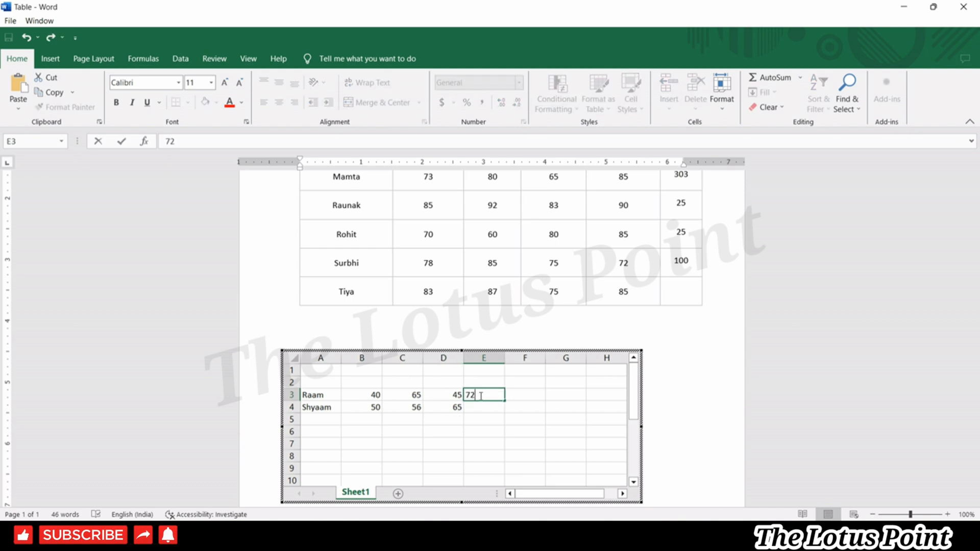
{"action": "left_click", "coordinate": [482, 404]}
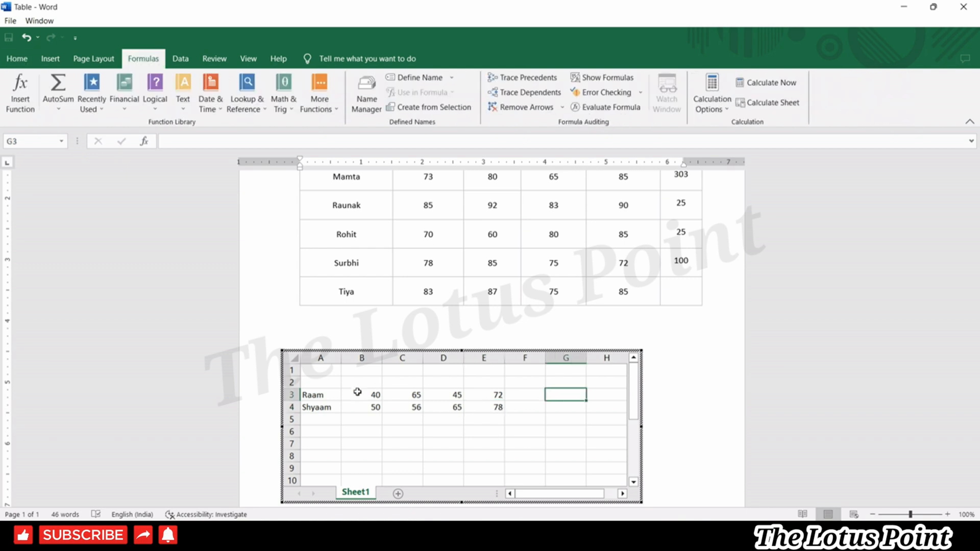
AutoSum Raam's marks B3:E3 into F3 and fill it down to F4, then leave the sheet.
{"action": "left_click_drag", "start_coordinate": [356, 394], "coordinate": [498, 396]}
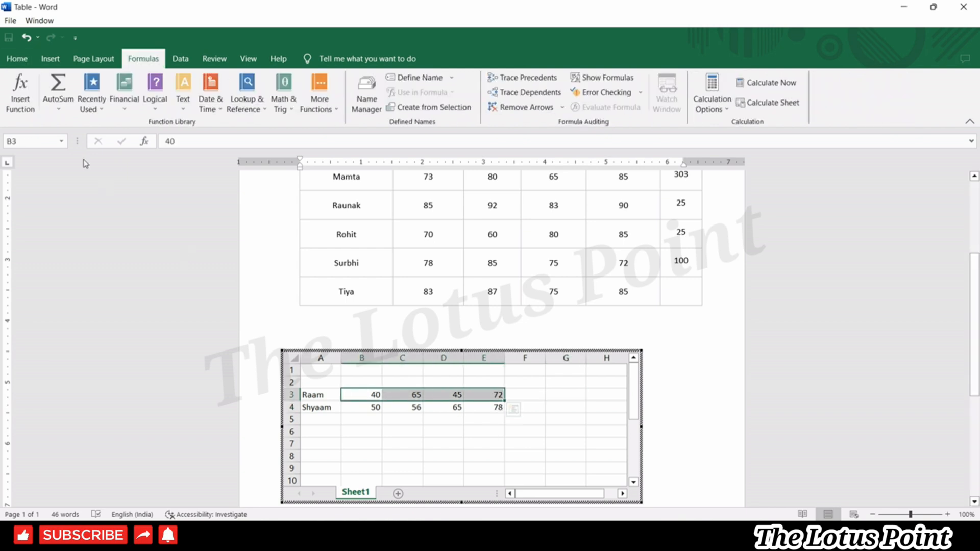
{"action": "left_click", "coordinate": [55, 87]}
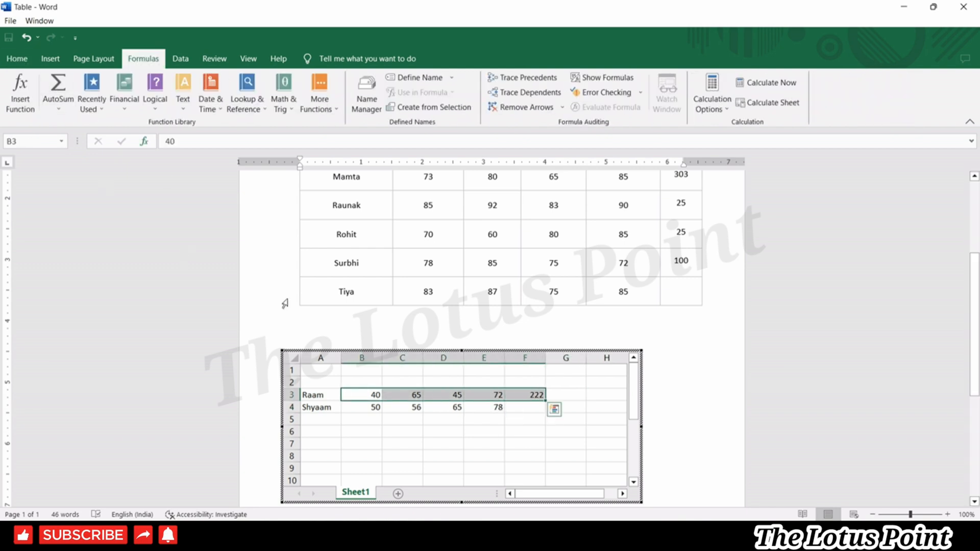
{"action": "left_click", "coordinate": [509, 430]}
{"action": "left_click_drag", "start_coordinate": [363, 394], "coordinate": [411, 395]}
{"action": "left_click", "coordinate": [536, 397]}
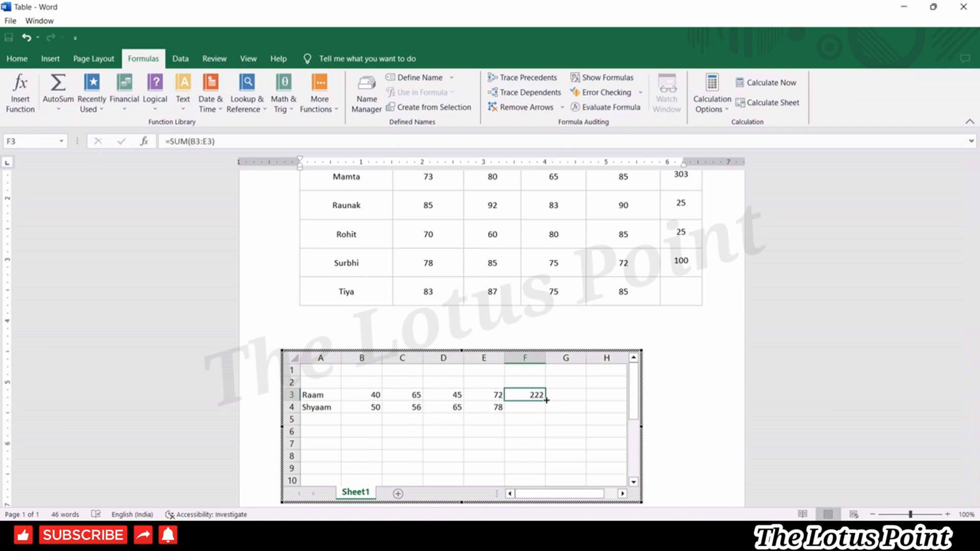
{"action": "left_click_drag", "start_coordinate": [546, 400], "coordinate": [549, 414]}
{"action": "left_click", "coordinate": [545, 457]}
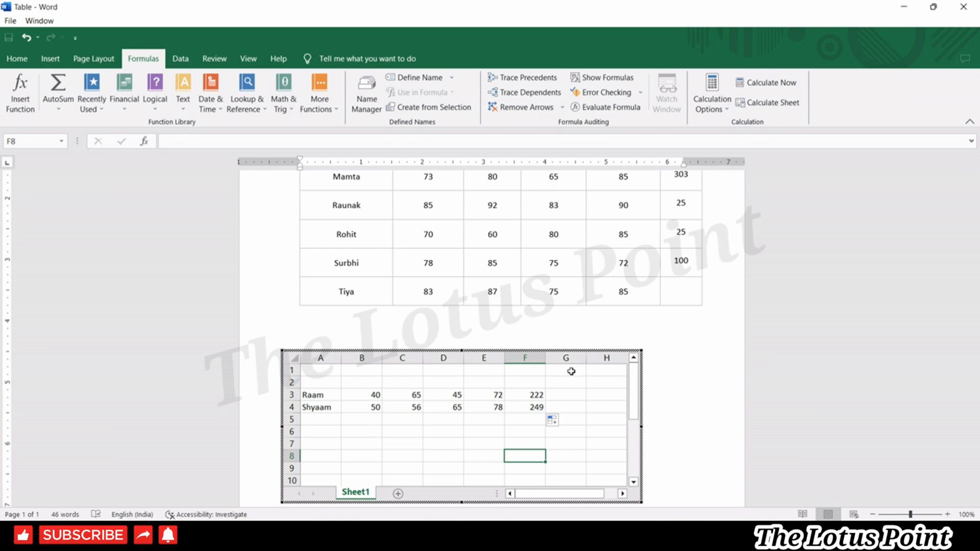
{"action": "left_click", "coordinate": [694, 408]}
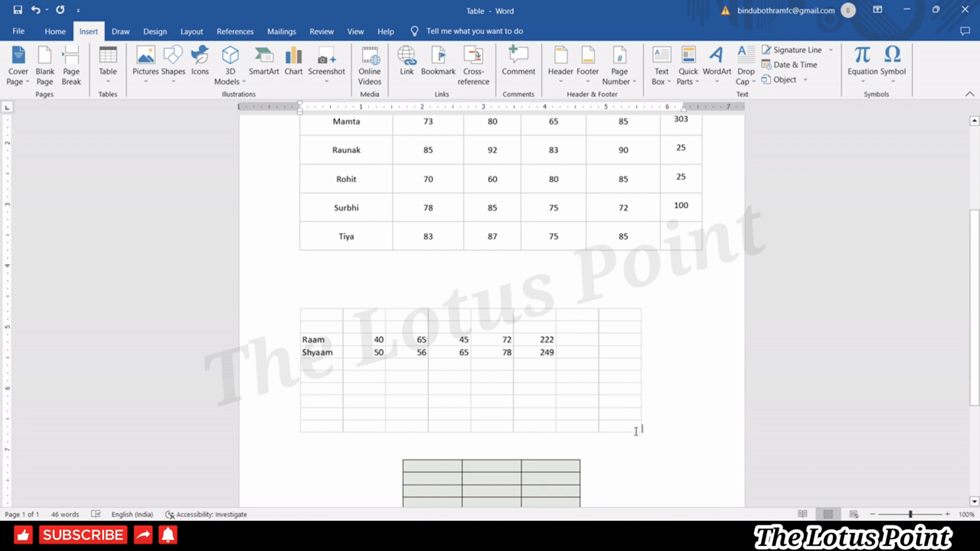
Enlarge the embedded worksheet object in the document.
{"action": "left_click", "coordinate": [639, 435]}
{"action": "left_click_drag", "start_coordinate": [641, 430], "coordinate": [674, 460]}
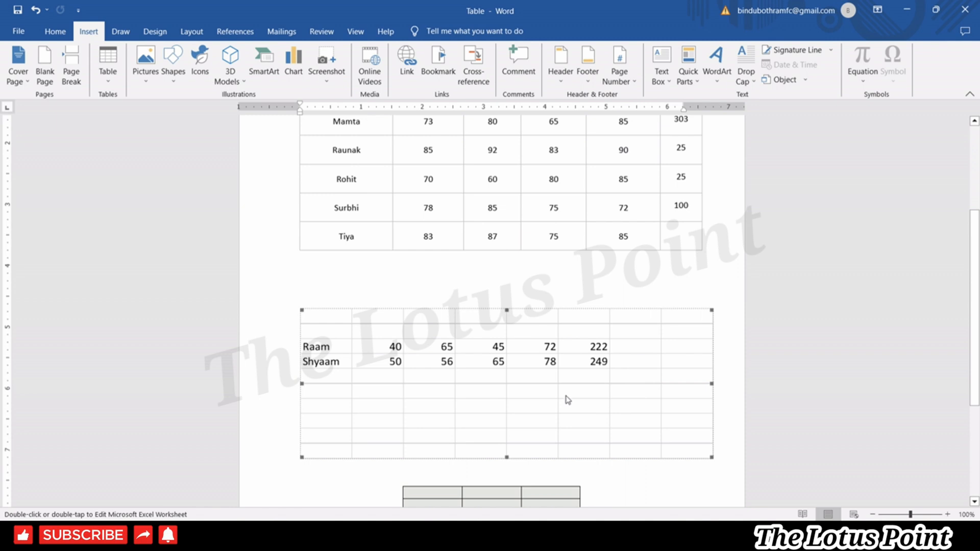
{"action": "left_click", "coordinate": [615, 279]}
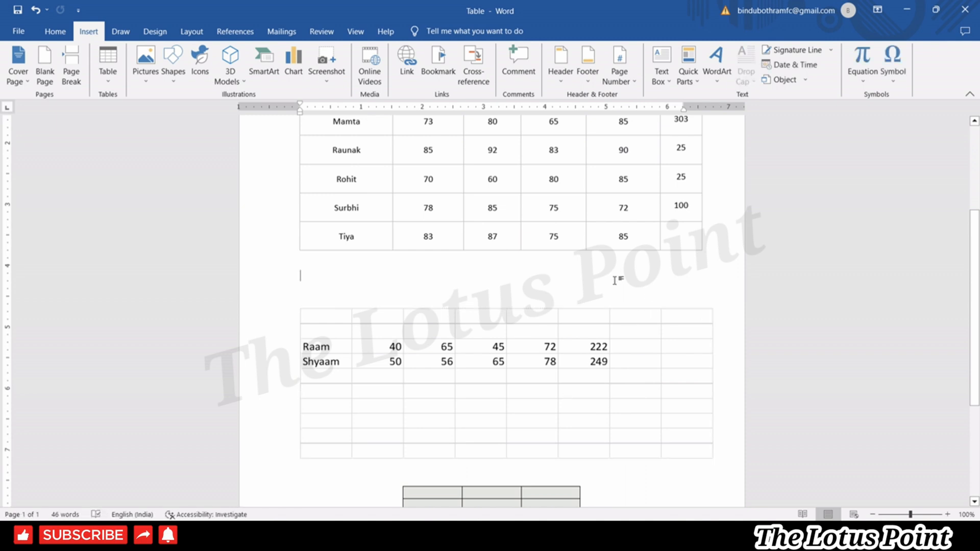
Reopen the embedded sheet to inspect cells D6 and F5, then return to the document.
{"action": "left_click", "coordinate": [441, 313]}
{"action": "double_click", "coordinate": [357, 313]}
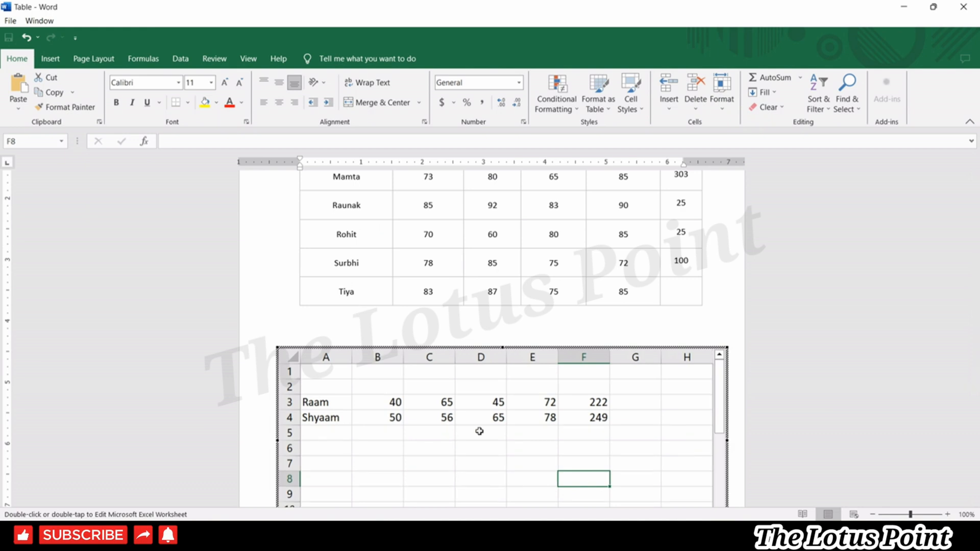
{"action": "left_click", "coordinate": [494, 442]}
{"action": "left_click", "coordinate": [574, 434]}
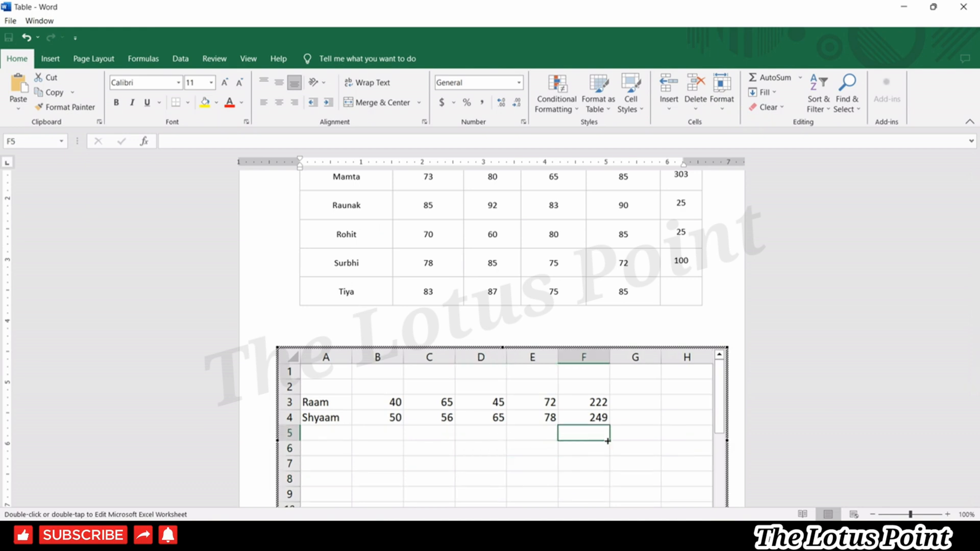
{"action": "left_click", "coordinate": [746, 445]}
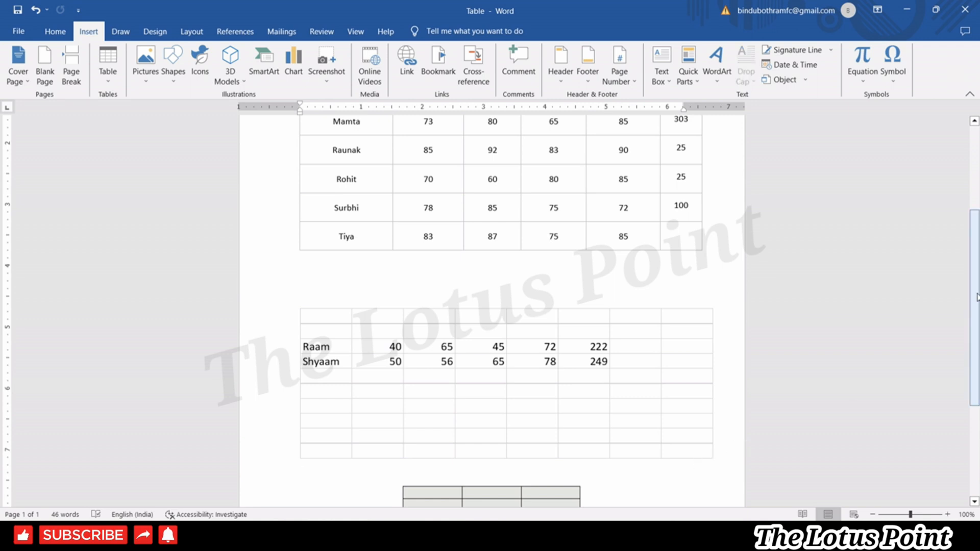
{"action": "left_click_drag", "start_coordinate": [978, 295], "coordinate": [978, 363]}
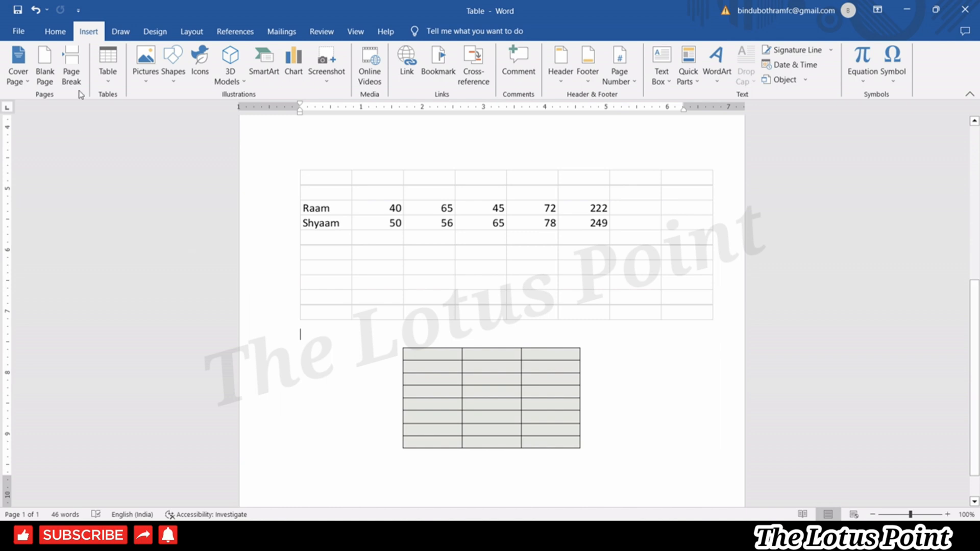
Insert the Greek alphabet Double Table from Quick Tables.
{"action": "left_click", "coordinate": [109, 84]}
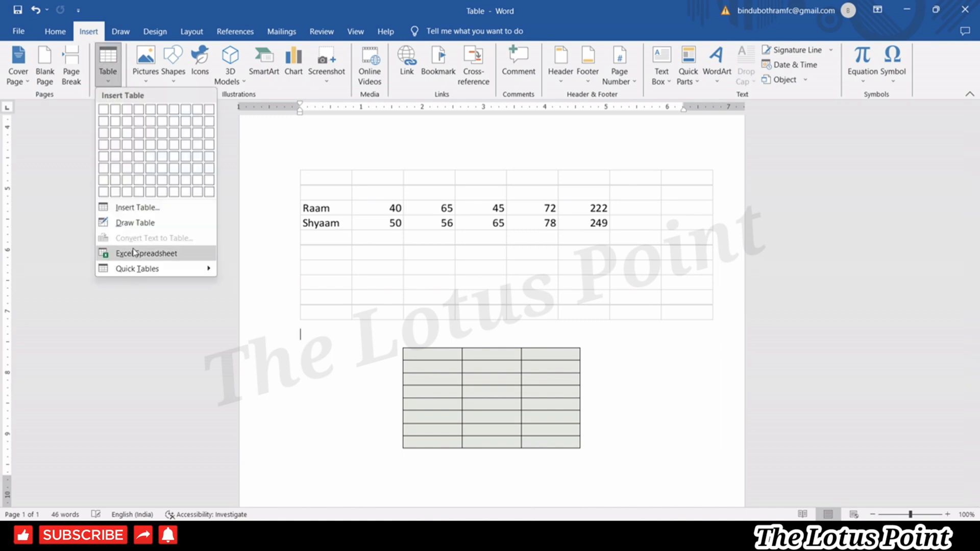
{"action": "mouse_move", "coordinate": [140, 276]}
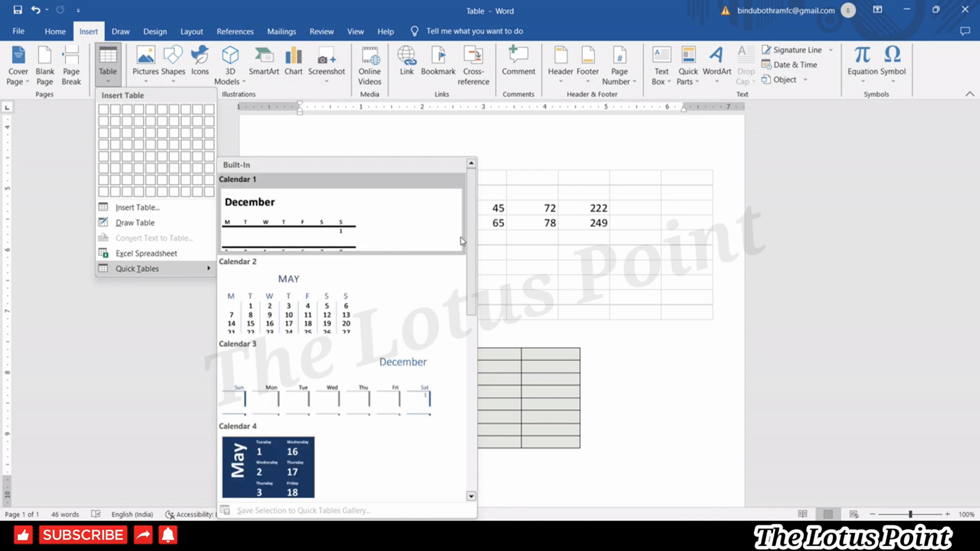
{"action": "left_click_drag", "start_coordinate": [473, 241], "coordinate": [467, 345]}
{"action": "scroll", "coordinate": [470, 413], "scroll_direction": "up", "scroll_amount": 2}
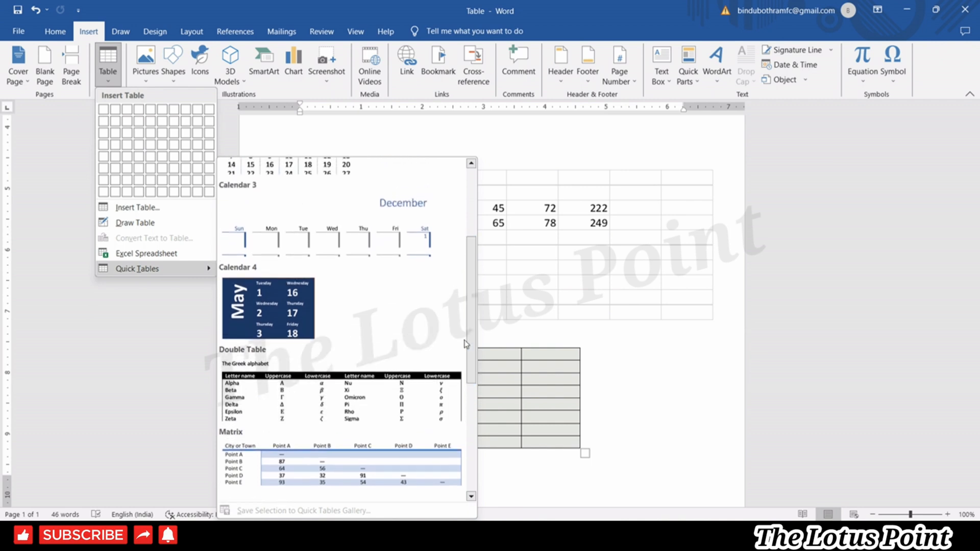
{"action": "scroll", "coordinate": [359, 402], "scroll_direction": "up", "scroll_amount": 3}
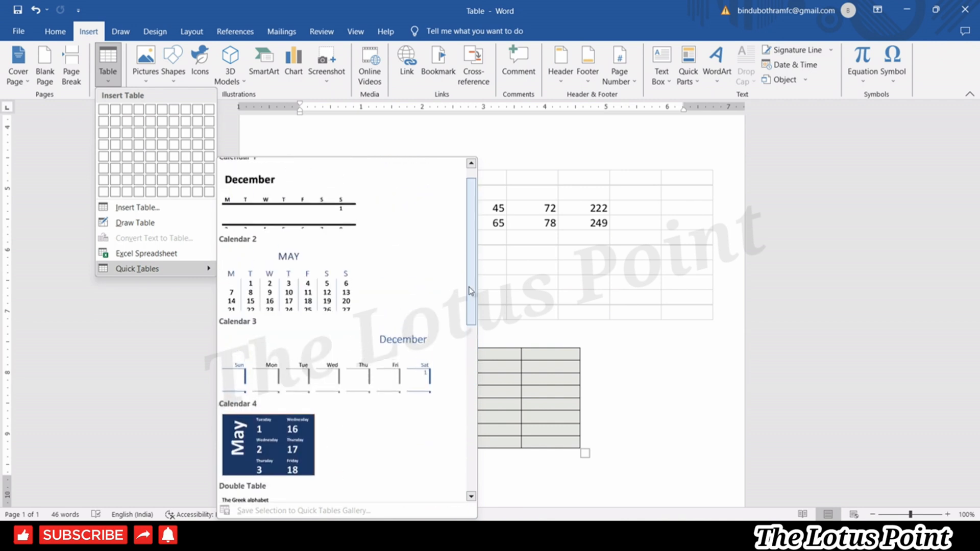
{"action": "left_click_drag", "start_coordinate": [470, 248], "coordinate": [469, 355]}
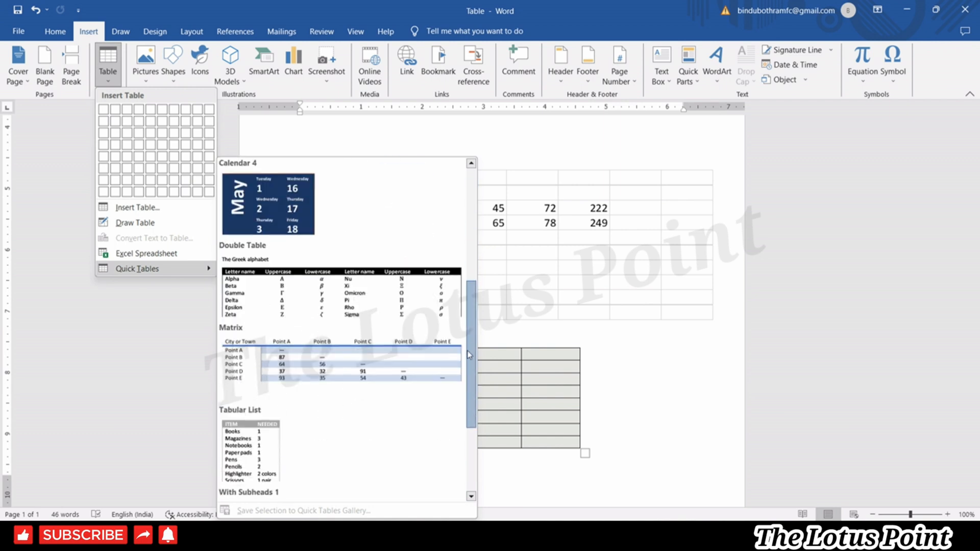
{"action": "left_click", "coordinate": [383, 301]}
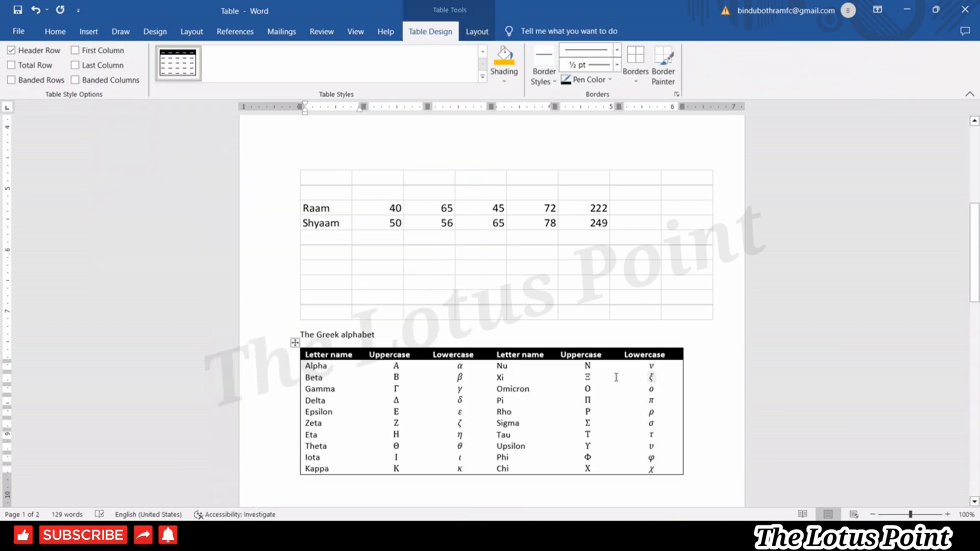
Experiment with editing the Alpha uppercase cell, typing and erasing trial letters.
{"action": "left_click", "coordinate": [393, 376]}
{"action": "left_click", "coordinate": [417, 366]}
{"action": "key", "text": "BackSpace"}
{"action": "type", "text": "AA"}
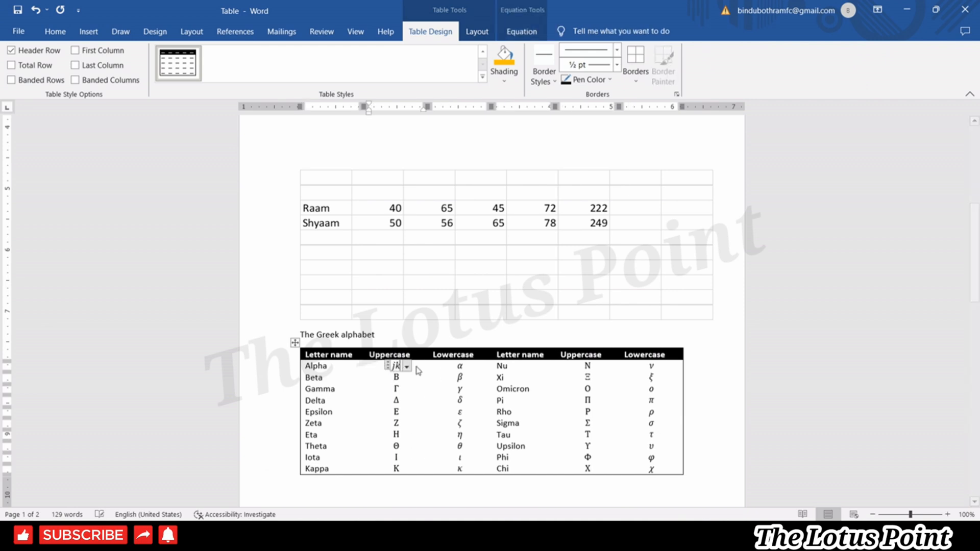
{"action": "key", "text": "BackSpace"}
{"action": "key", "text": "BackSpace"}
{"action": "key", "text": "BackSpace"}
{"action": "type", "text": "mm"}
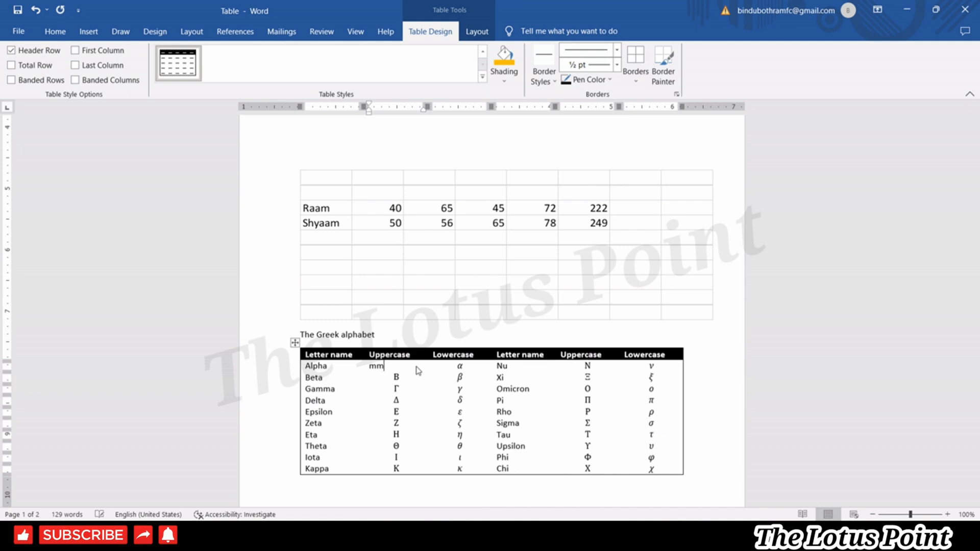
{"action": "key", "text": "BackSpace"}
{"action": "key", "text": "BackSpace"}
{"action": "type", "text": "m"}
{"action": "key", "text": "BackSpace"}
{"action": "type", "text": "b"}
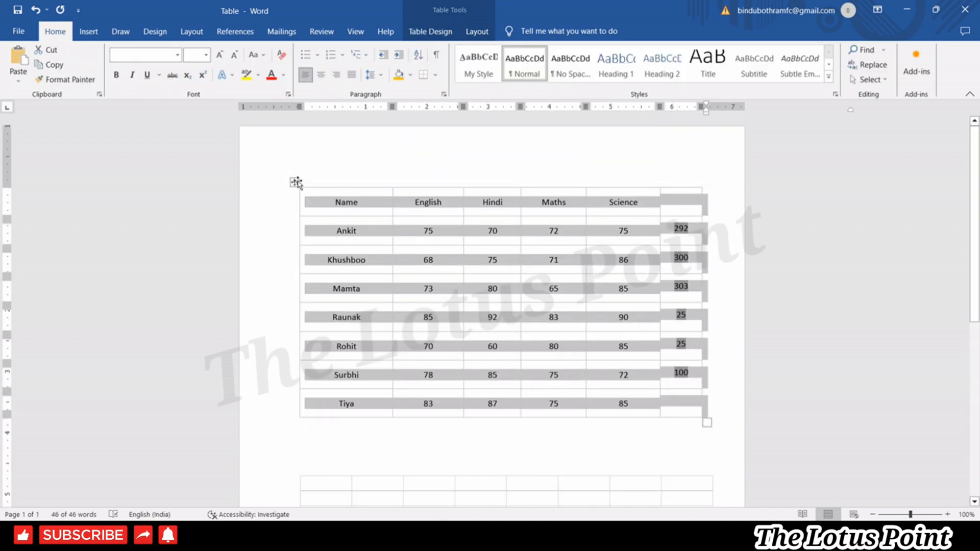
Delete the whole student marks table, then undo the deletion.
{"action": "left_click", "coordinate": [295, 183]}
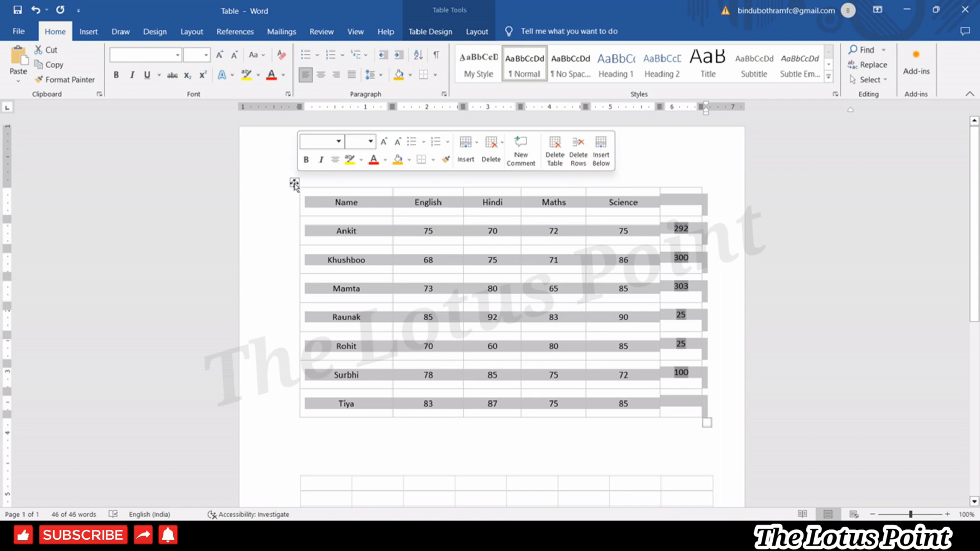
{"action": "right_click", "coordinate": [295, 184]}
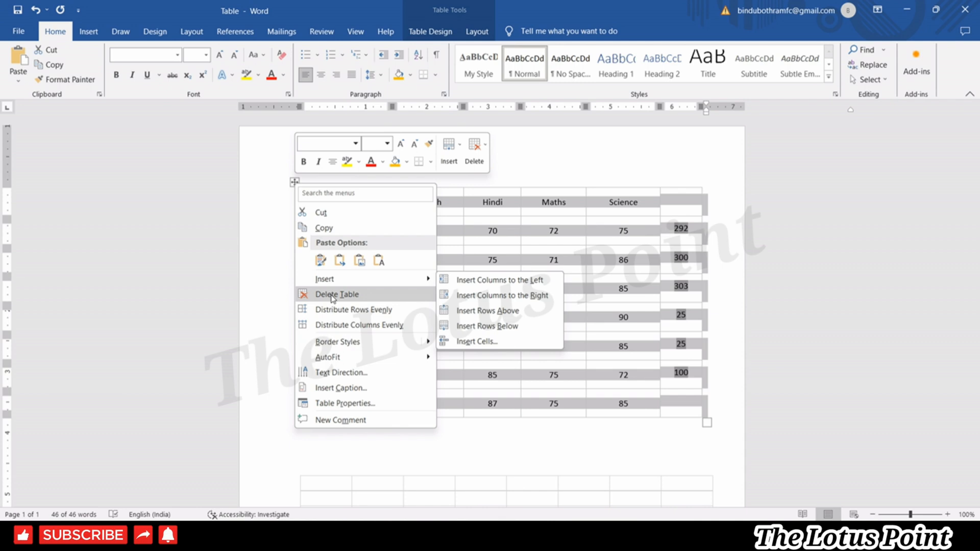
{"action": "left_click", "coordinate": [332, 296]}
{"action": "key", "text": "ctrl+z"}
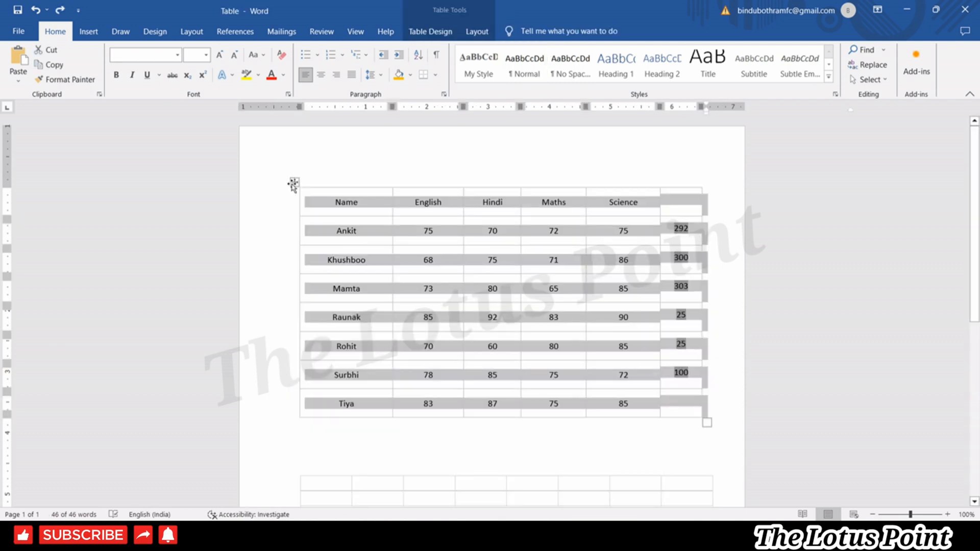
Bring up the table's shortcut menus and Table Layout tools, ending at the Ankit cell.
{"action": "right_click", "coordinate": [293, 184]}
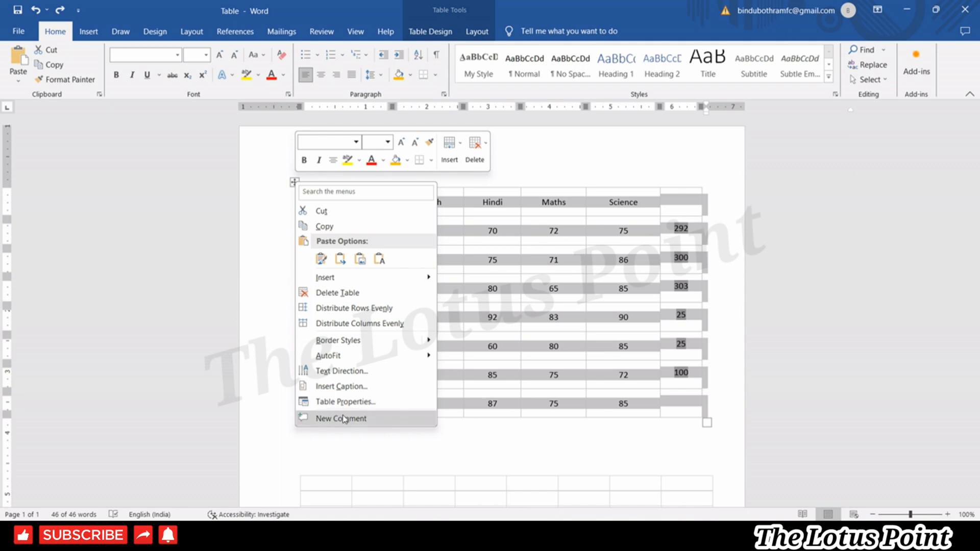
{"action": "left_click", "coordinate": [463, 231]}
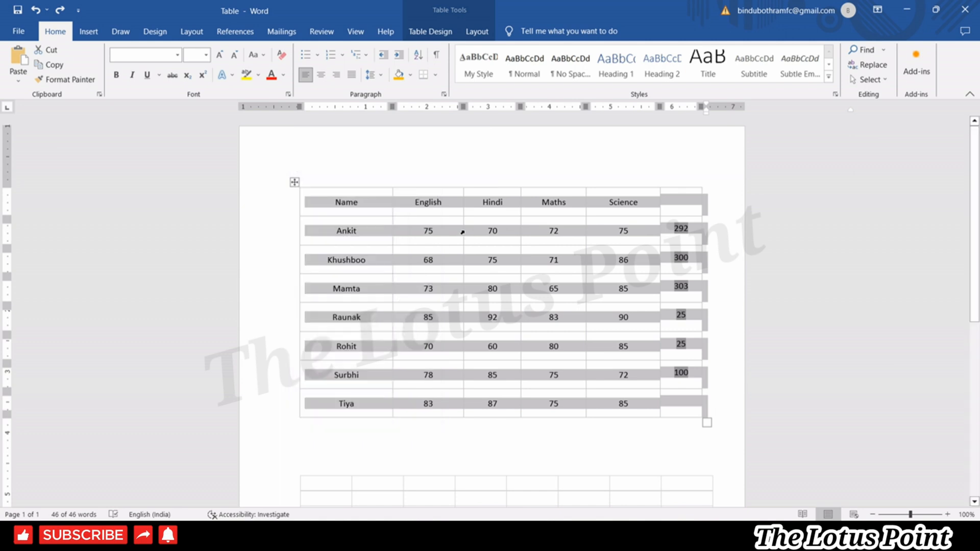
{"action": "right_click", "coordinate": [464, 231]}
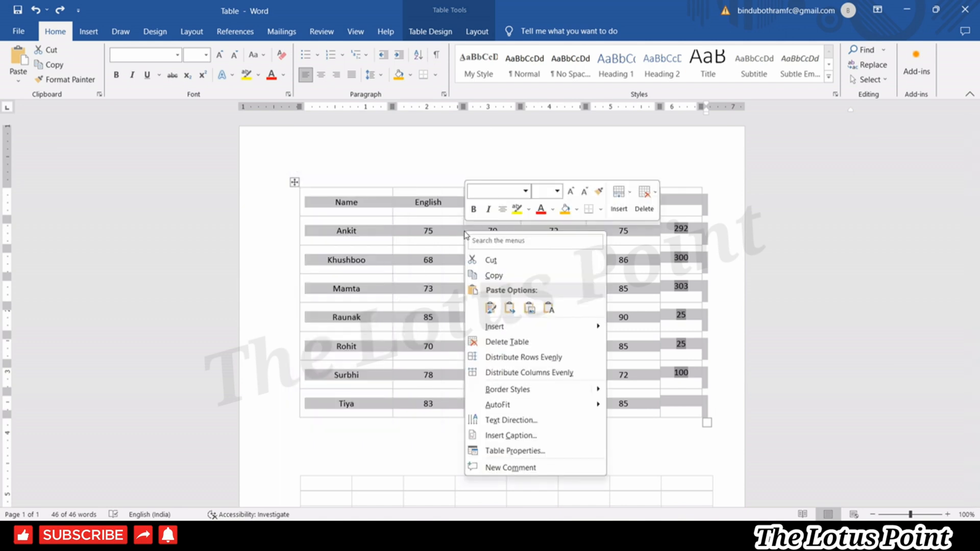
{"action": "left_click", "coordinate": [477, 31]}
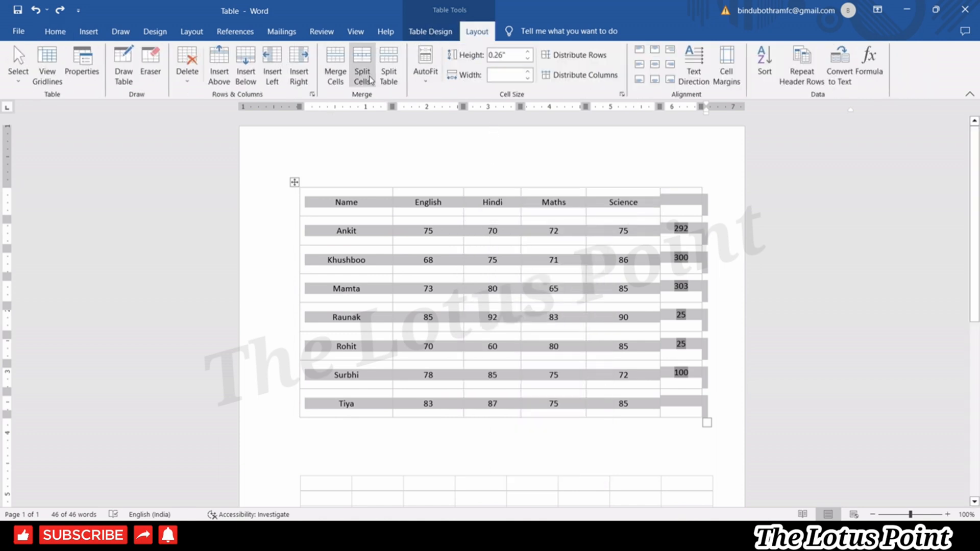
{"action": "right_click", "coordinate": [443, 249]}
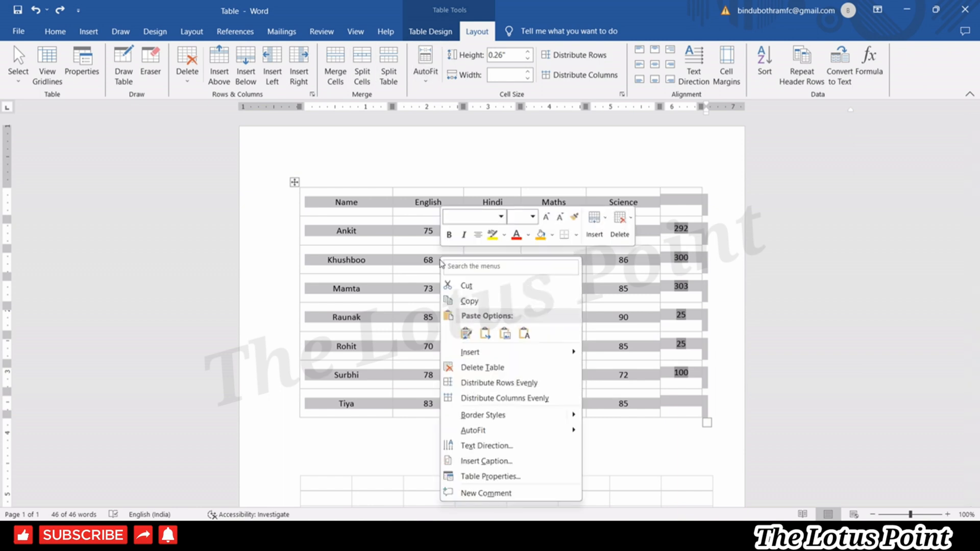
{"action": "left_click", "coordinate": [573, 167]}
{"action": "right_click", "coordinate": [391, 241]}
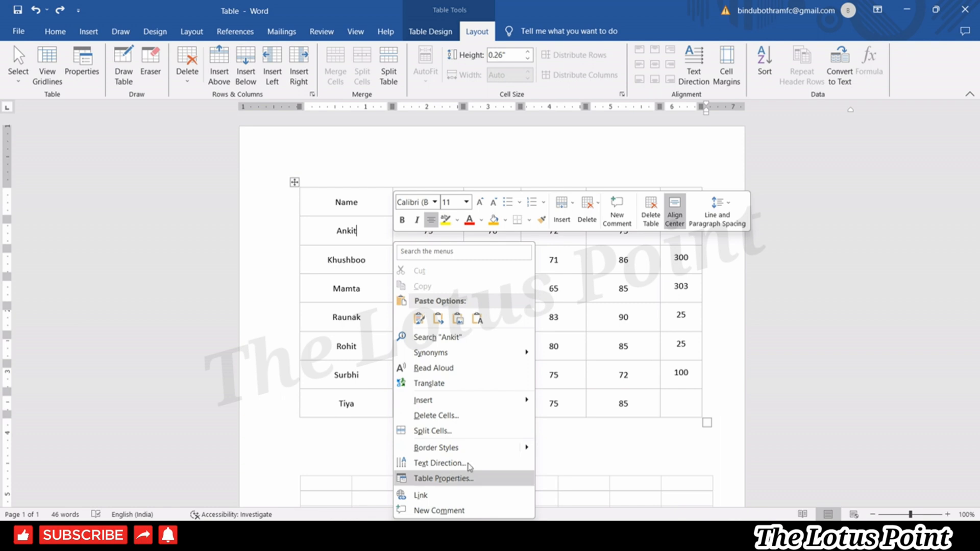
{"action": "mouse_move", "coordinate": [510, 448]}
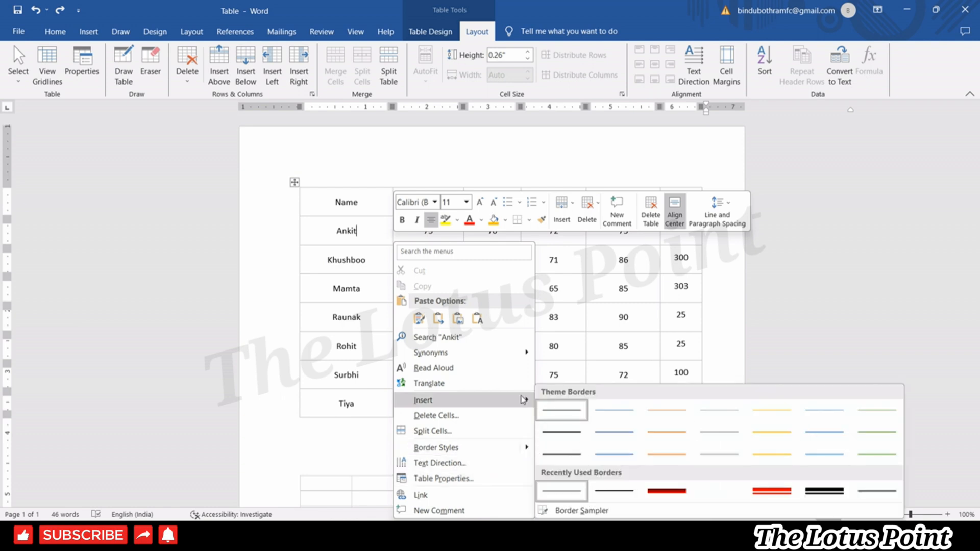
{"action": "left_click", "coordinate": [575, 303]}
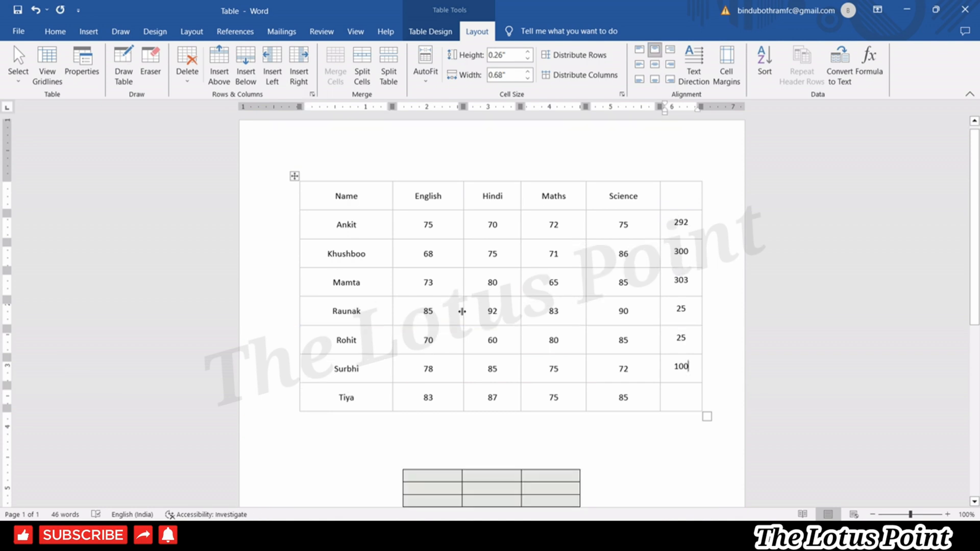
{"action": "left_click", "coordinate": [437, 34]}
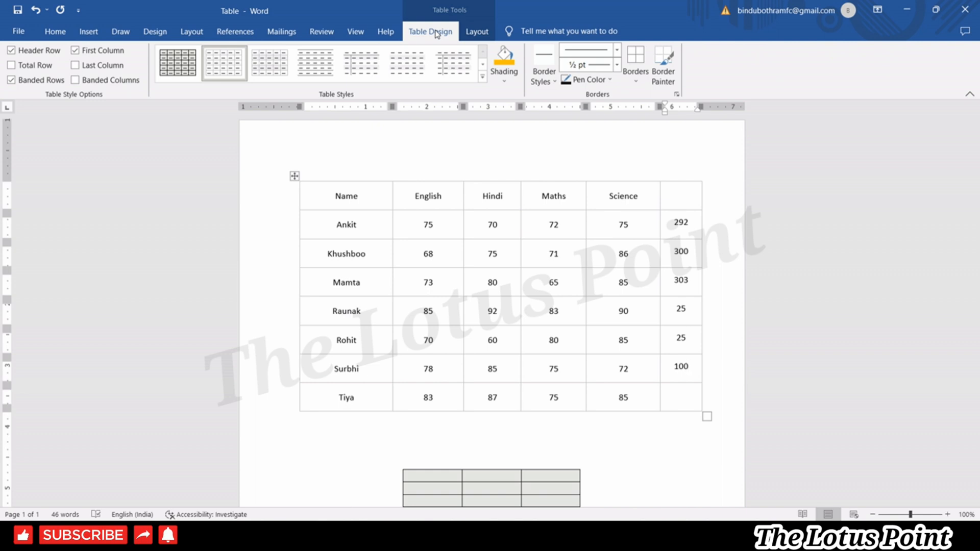
{"action": "left_click", "coordinate": [476, 32]}
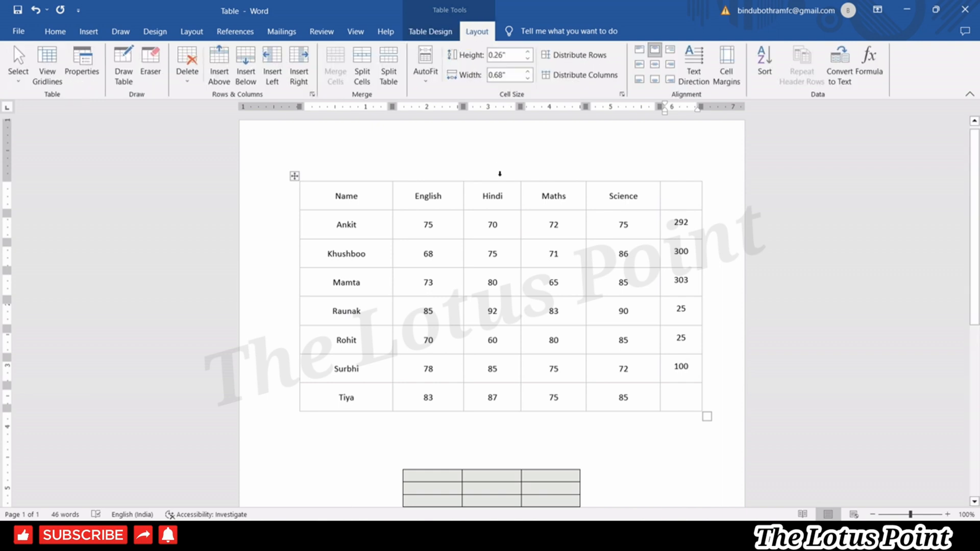